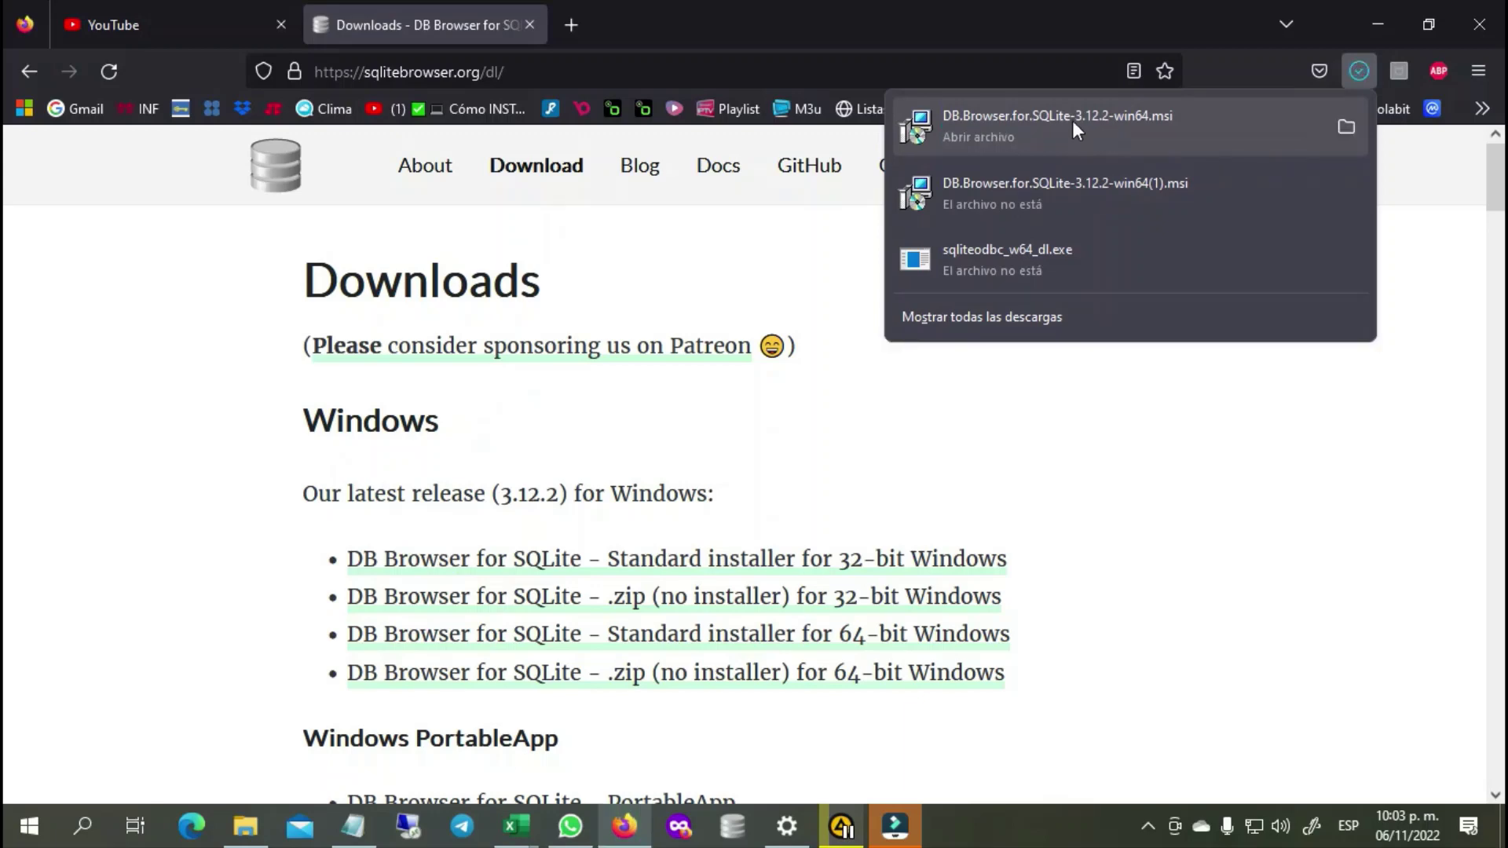
# Run the downloaded DB.Browser.for.SQLite-3.12.2-win64.msi installer and accept the terms of its license agreement.
pyautogui.click(1028, 120)
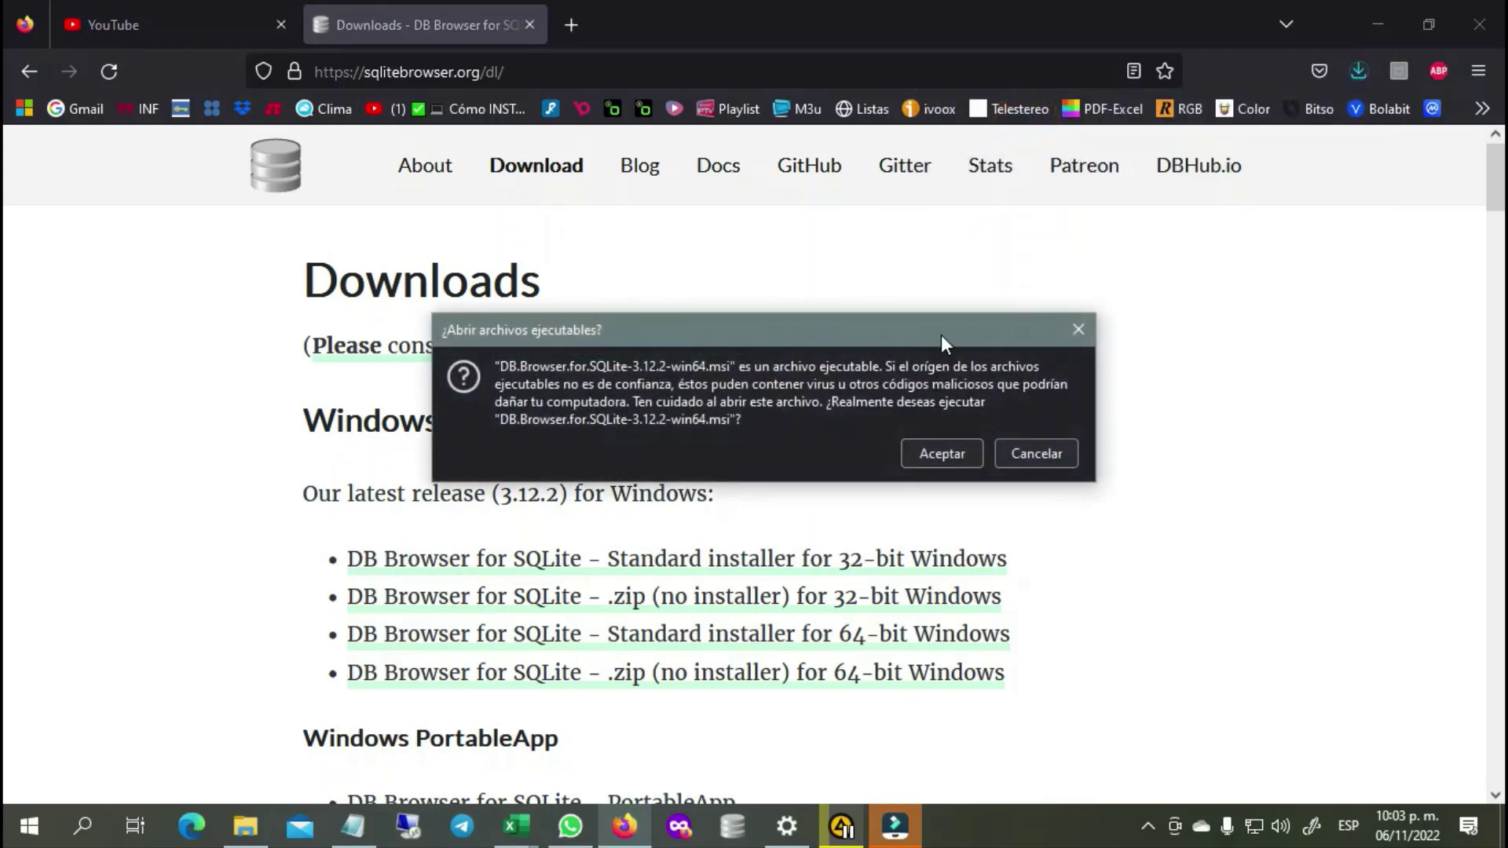
pyautogui.moveTo(941, 335); pyautogui.dragTo(1037, 267)
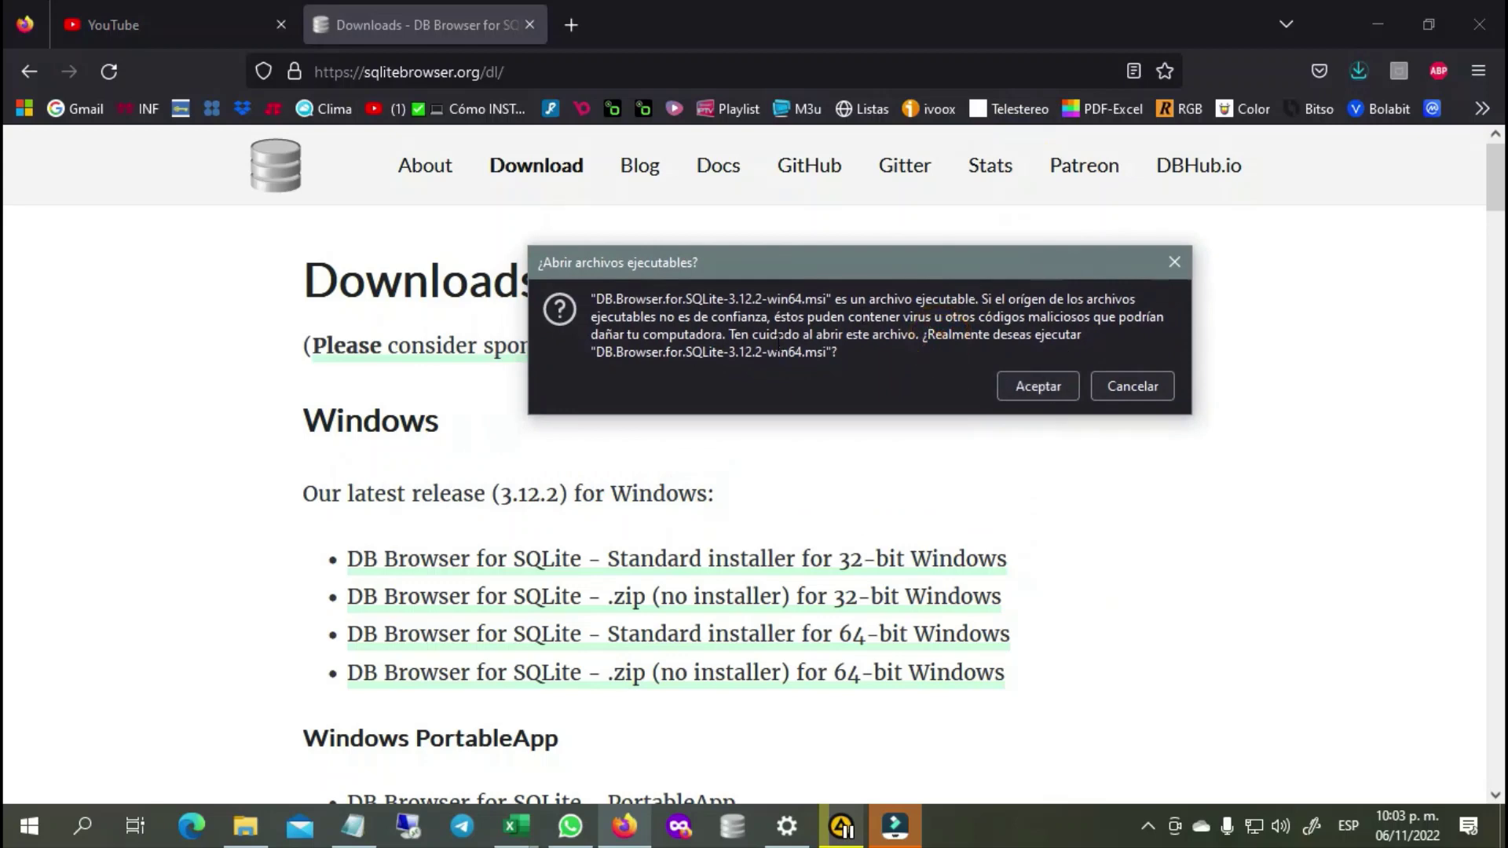
pyautogui.click(1040, 385)
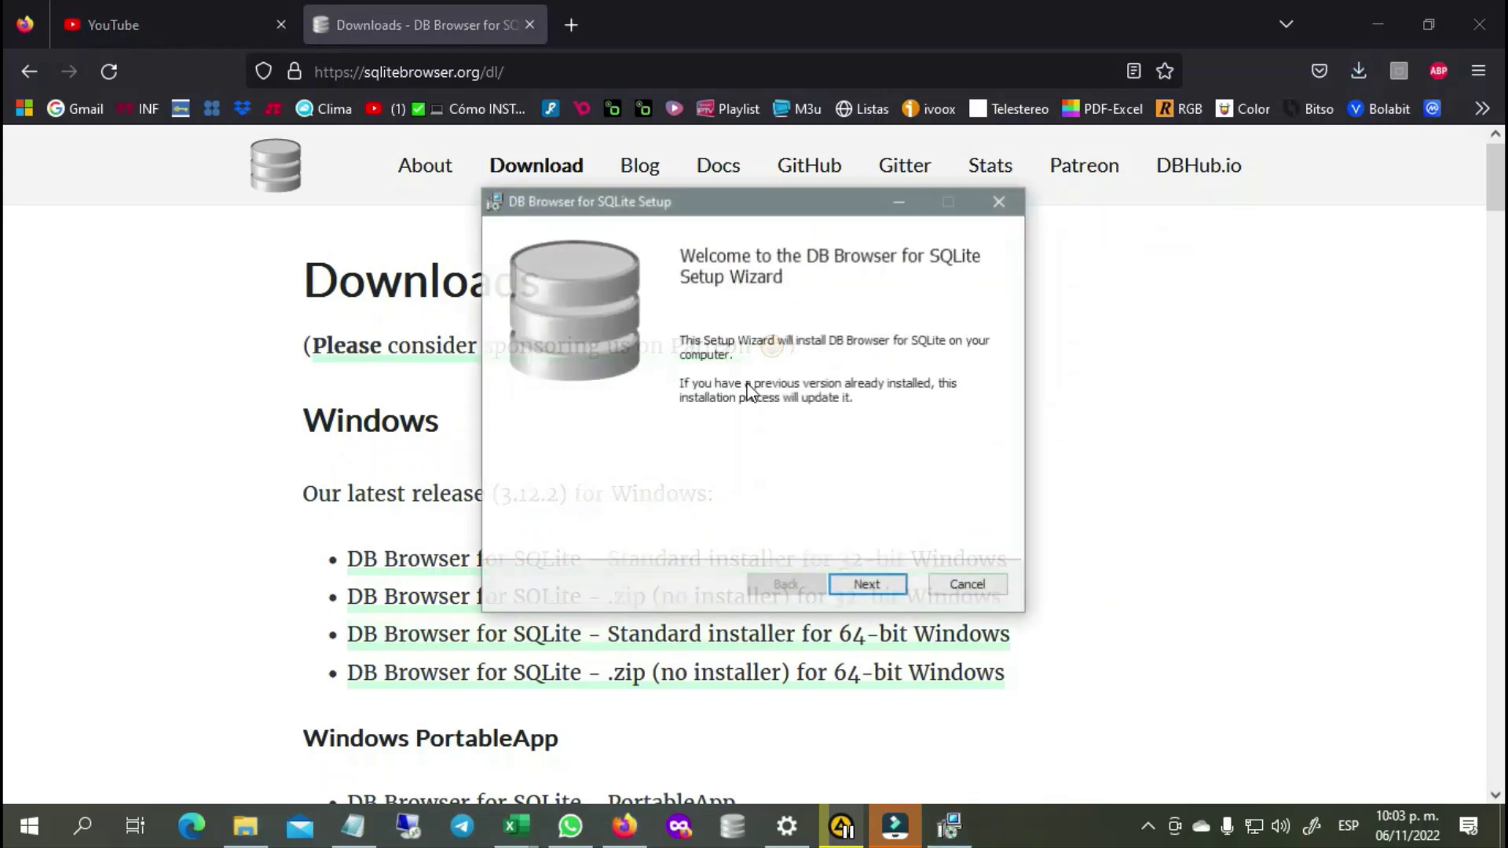
pyautogui.click(882, 586)
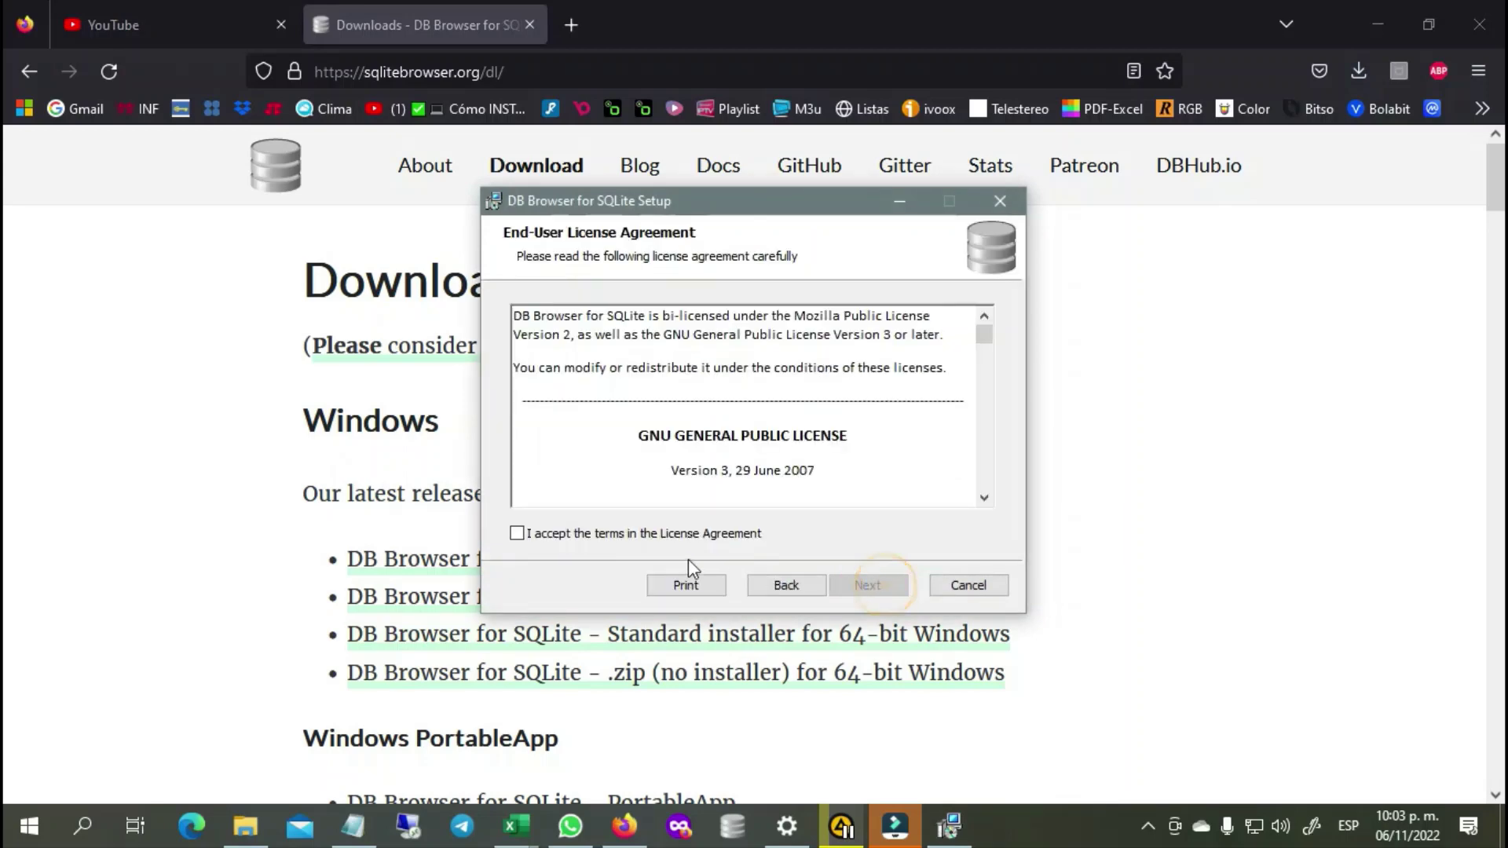
pyautogui.click(624, 533)
pyautogui.click(868, 589)
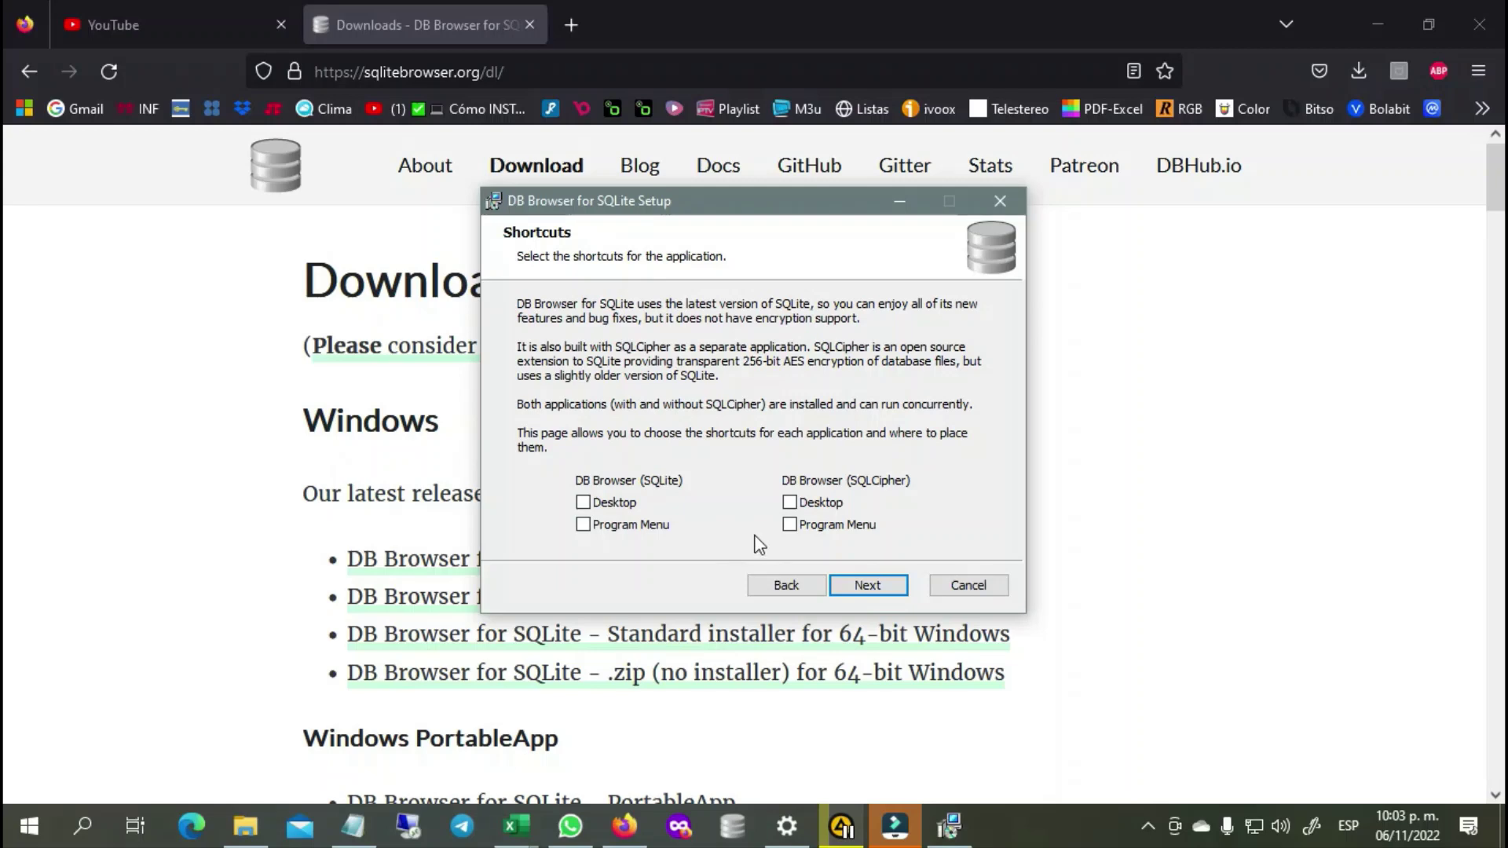
# Choose a desktop shortcut for DB Browser (SQLite), keep the remaining setup defaults and start the installation.
pyautogui.click(612, 503)
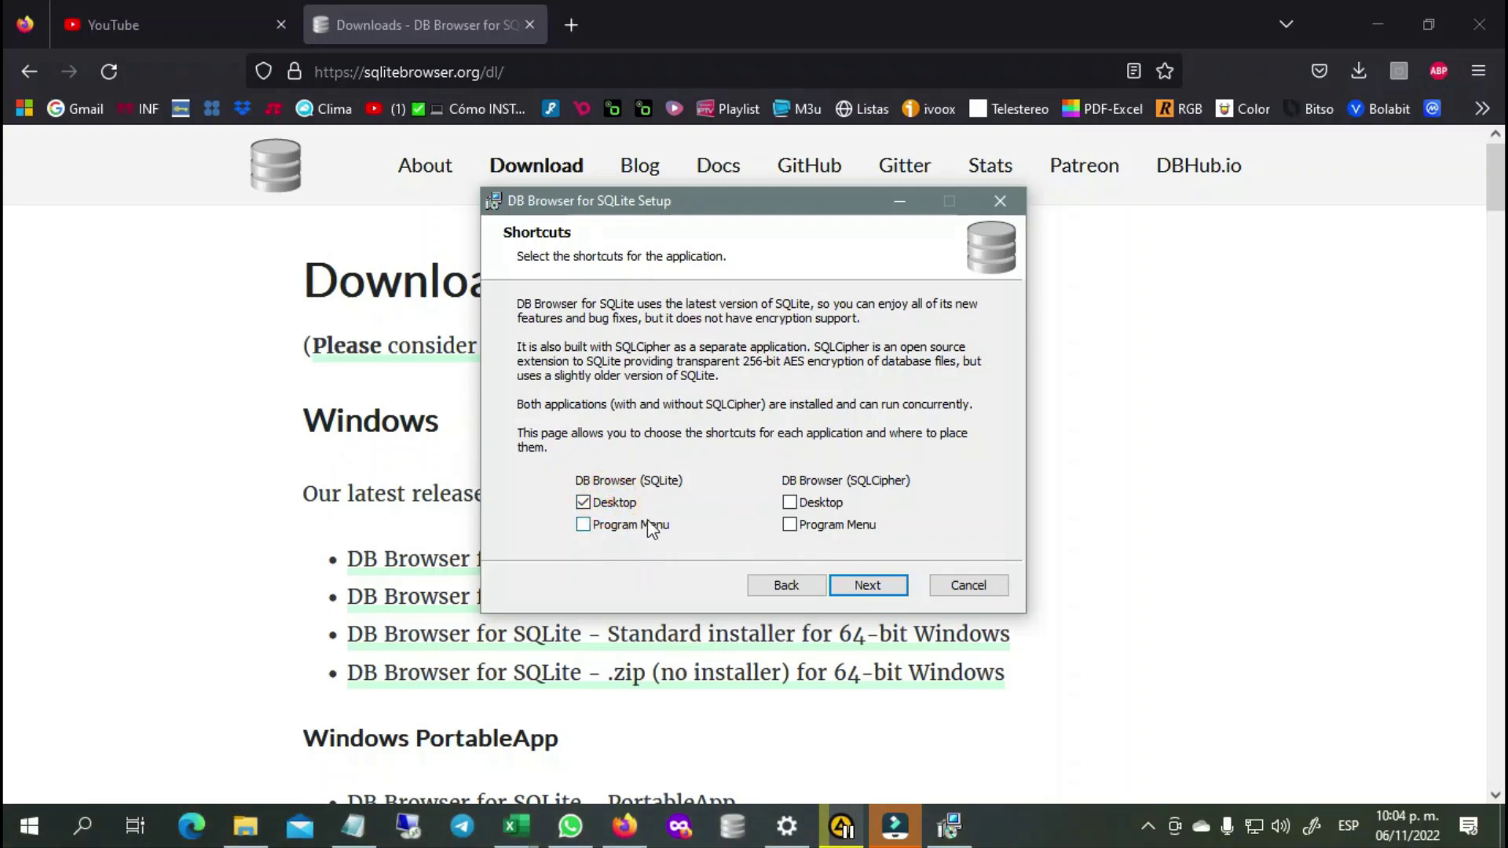
pyautogui.click(879, 592)
pyautogui.click(877, 592)
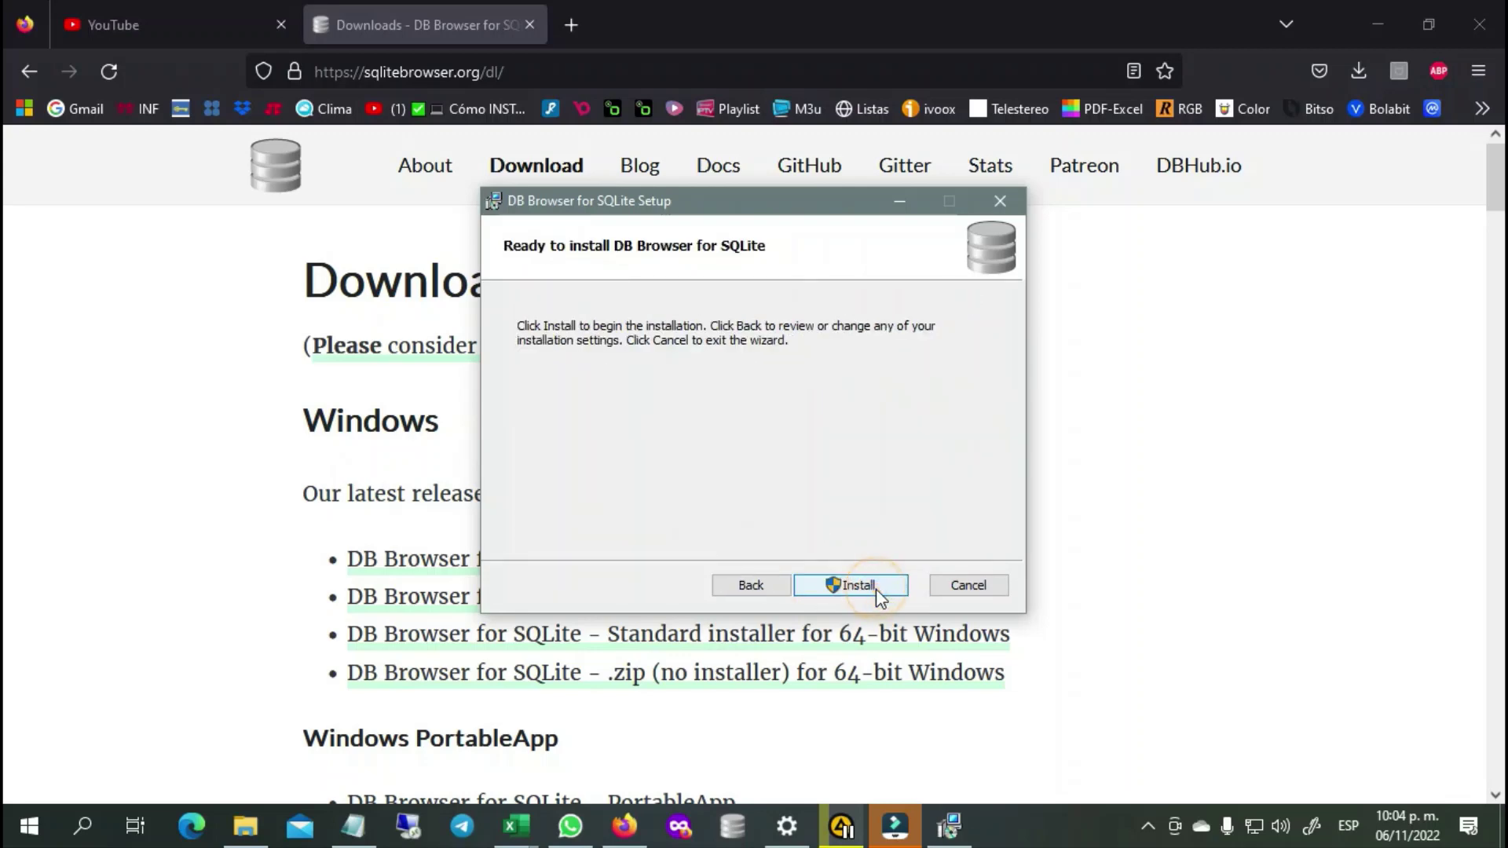
pyautogui.click(875, 589)
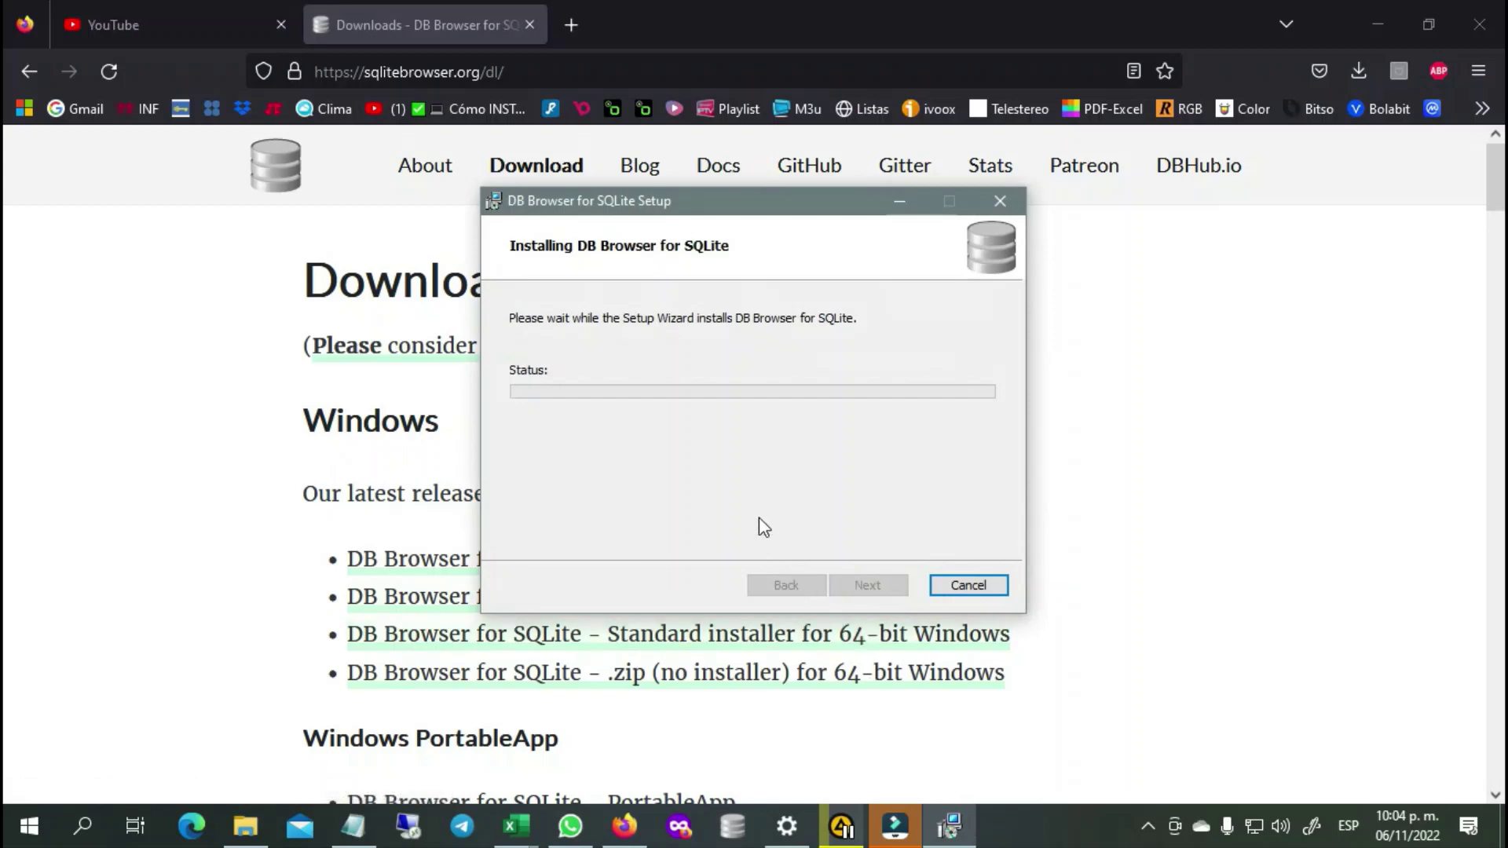
pyautogui.moveTo(813, 214); pyautogui.dragTo(758, 253)
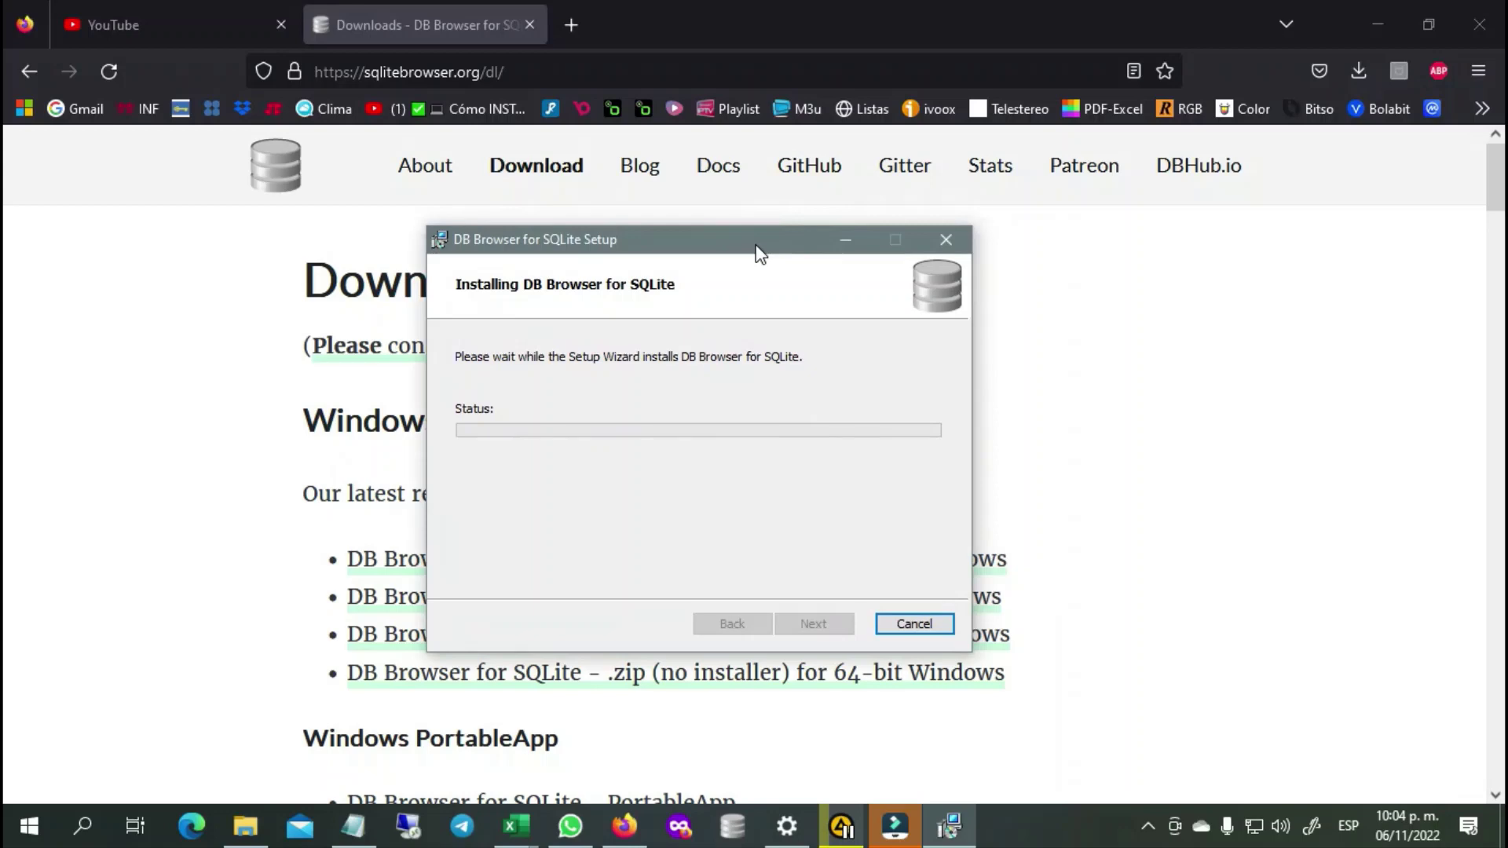
# Switch to the Contenido.txt notes and review the items on creating the database and the Clientes table.
pyautogui.click(353, 825)
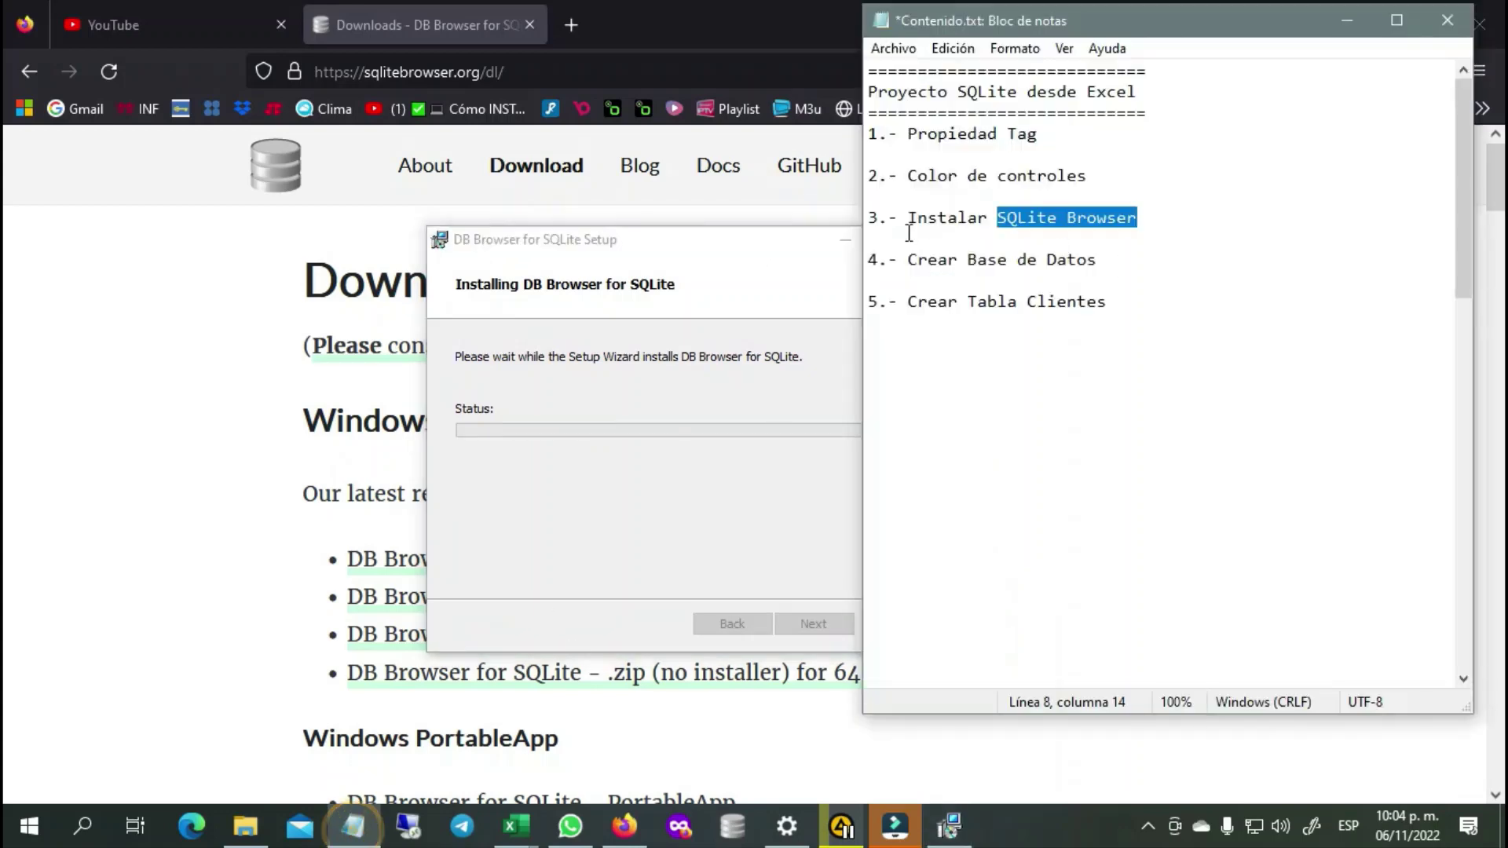
pyautogui.moveTo(906, 260); pyautogui.dragTo(1070, 262)
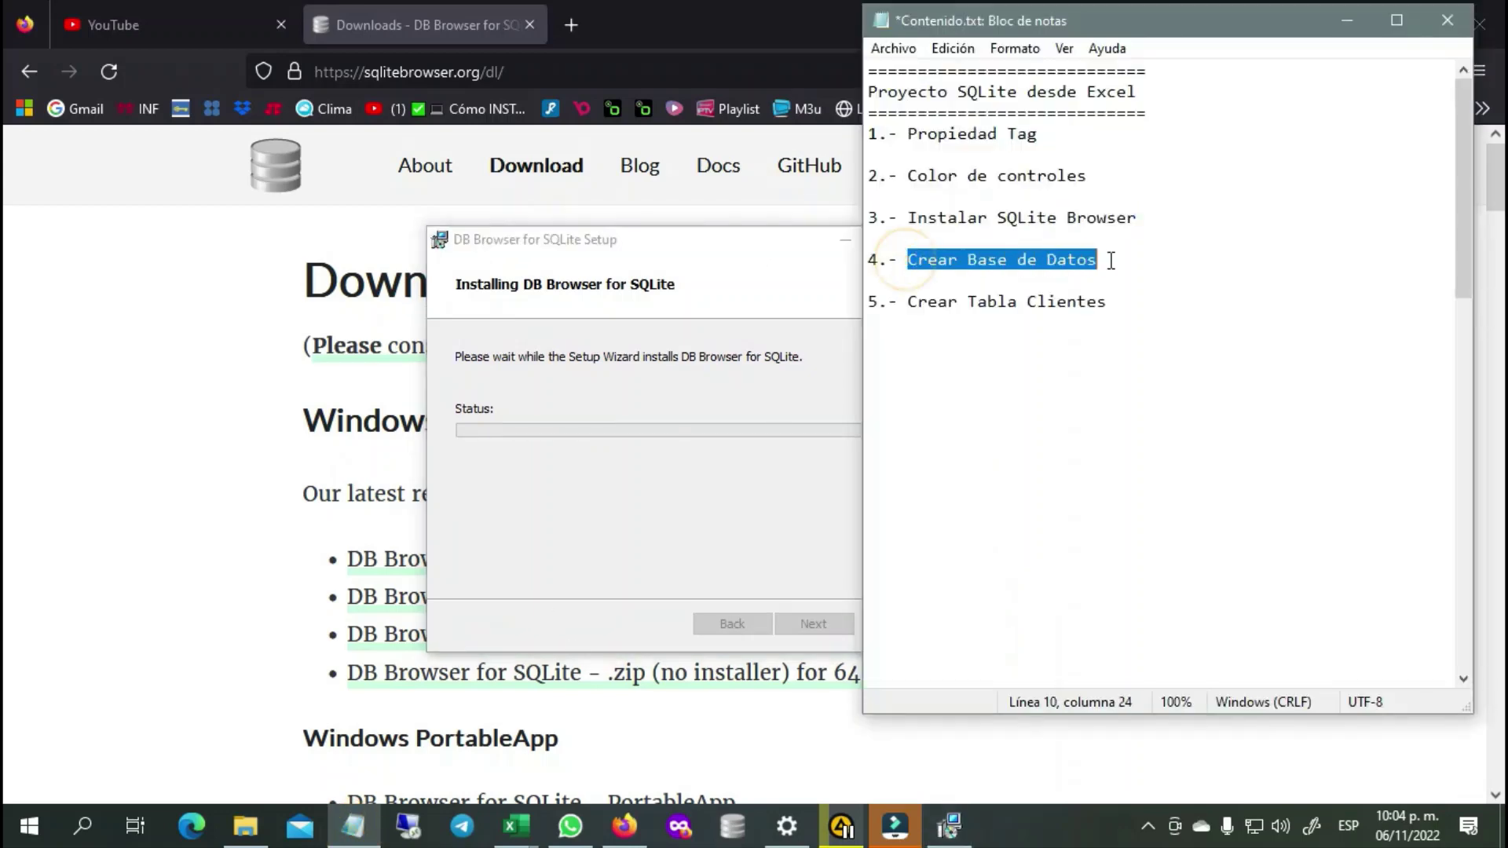
pyautogui.moveTo(908, 302); pyautogui.dragTo(1107, 303)
# Authorize the pending administrator request for the installation and finish the DB Browser for SQLite setup wizard.
pyautogui.click(1005, 822)
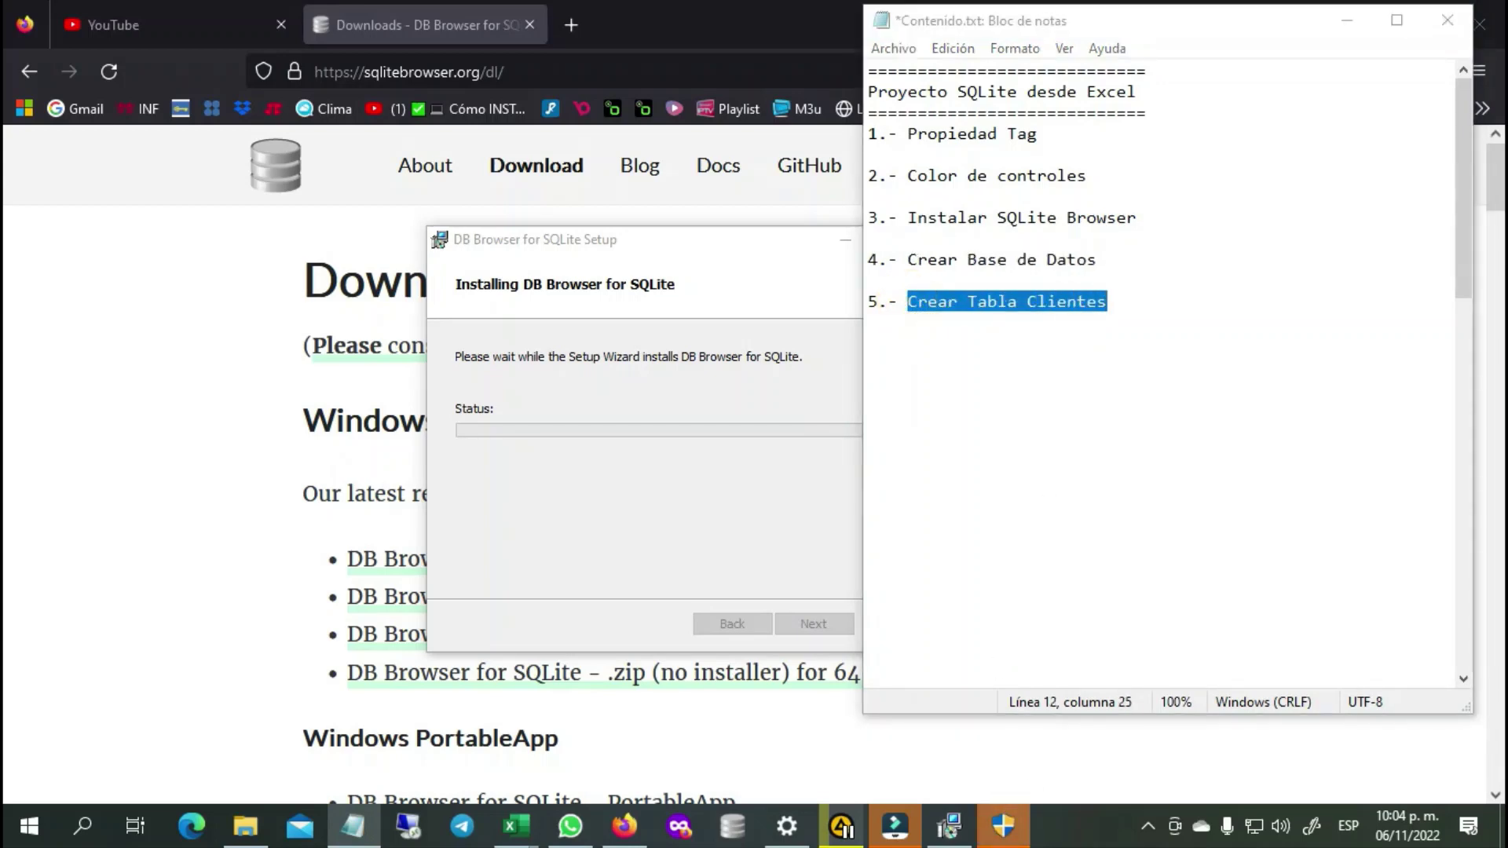
pyautogui.click(754, 250)
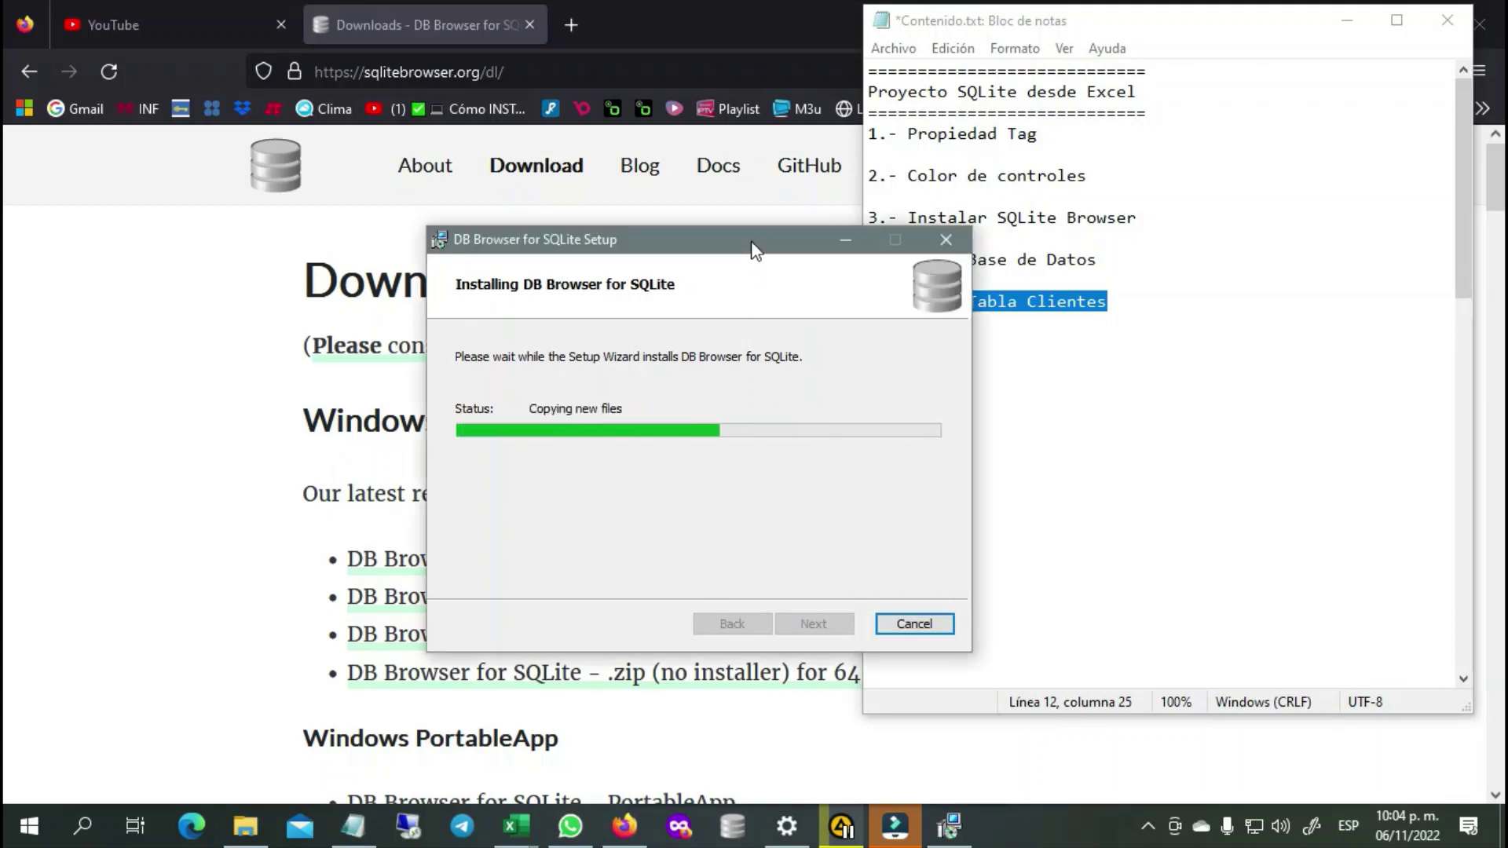
pyautogui.moveTo(754, 250); pyautogui.dragTo(572, 257)
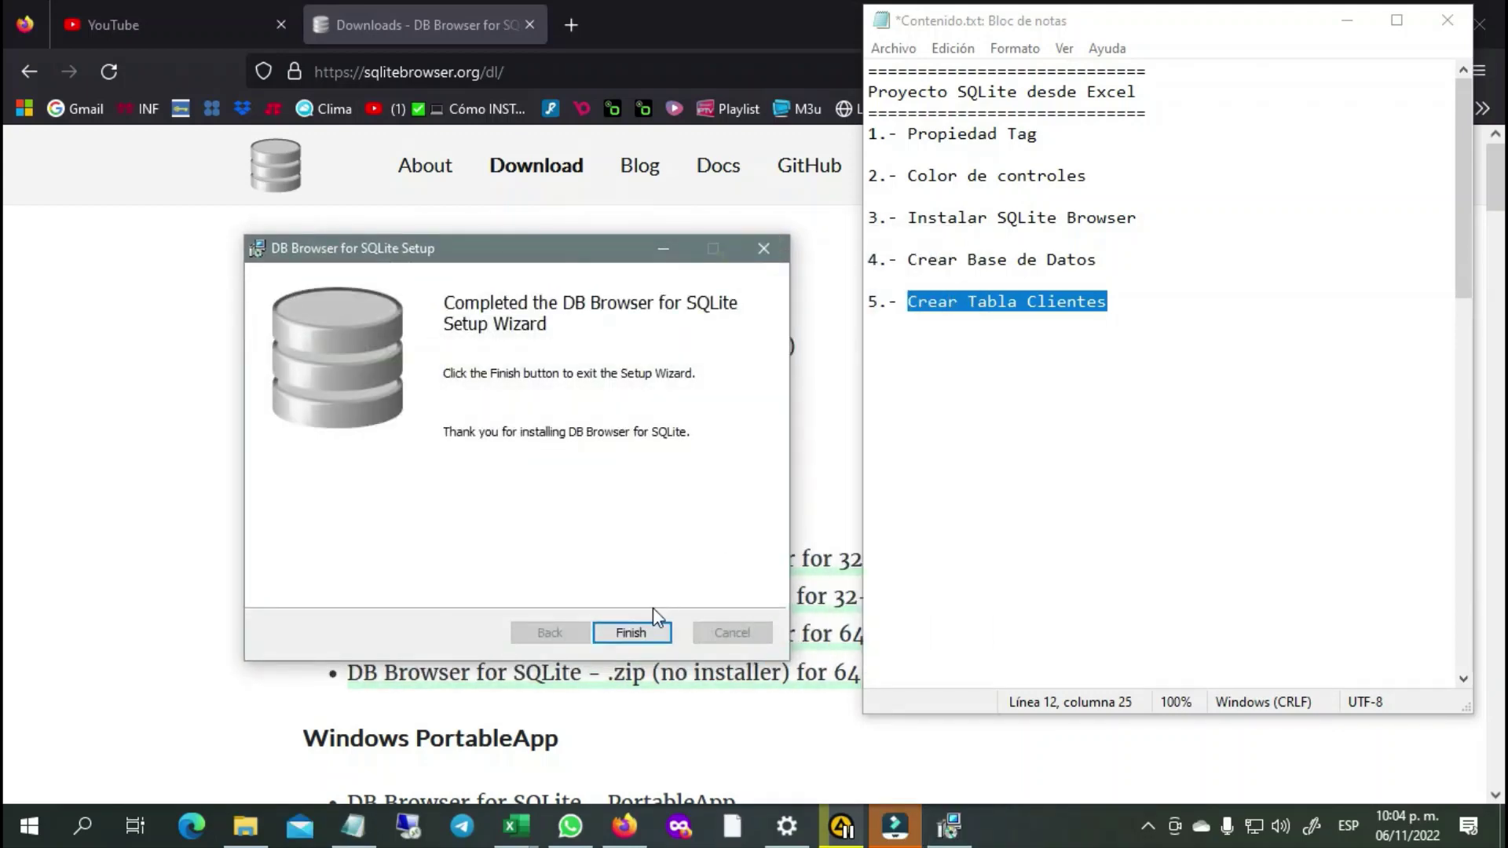
pyautogui.click(631, 632)
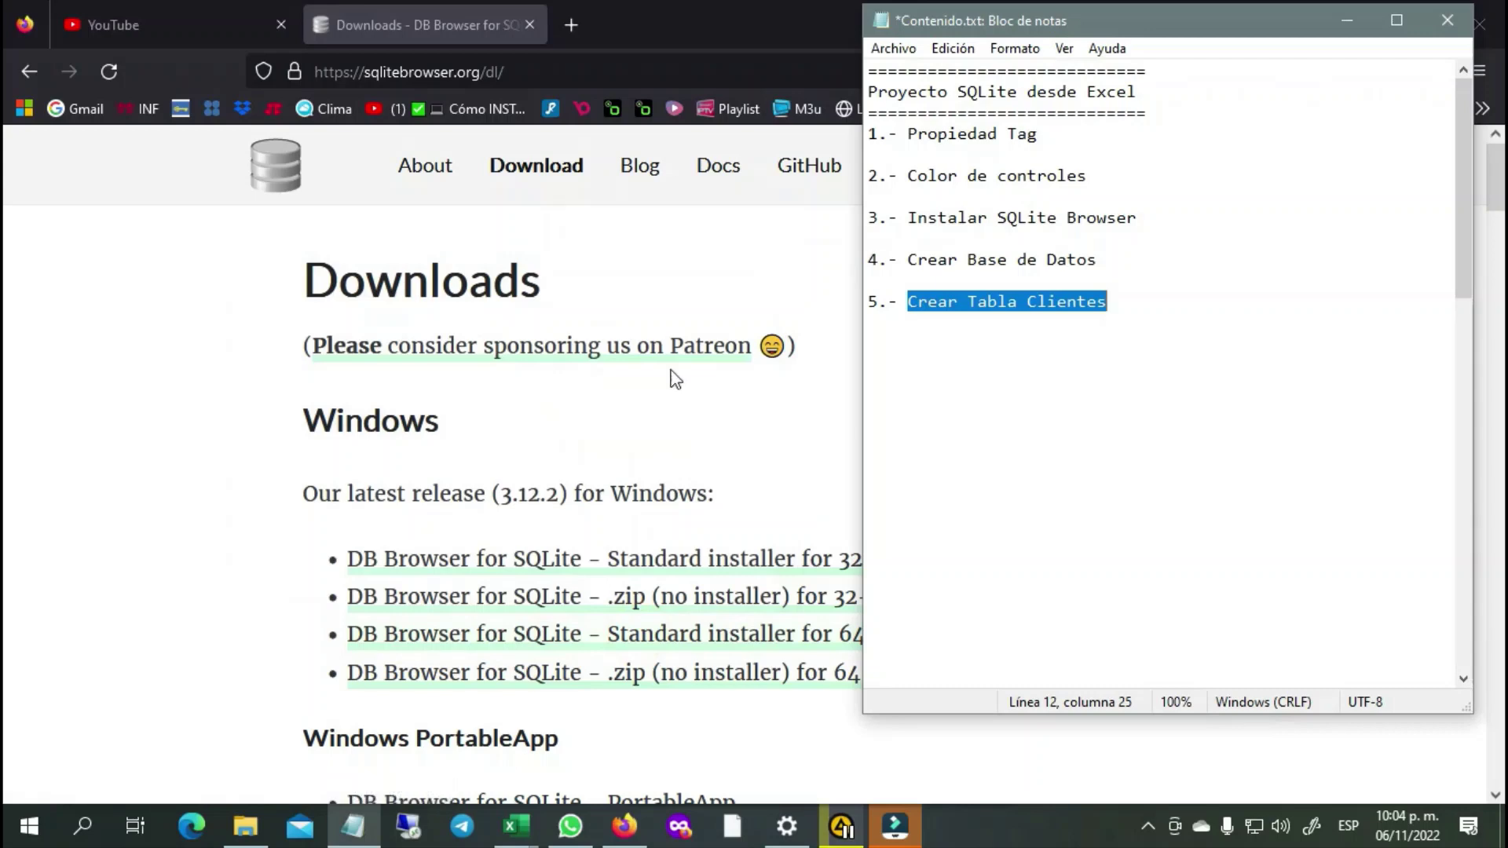
# Search Windows for "sql" and launch DB Browser (SQLite).
pyautogui.click(105, 835)
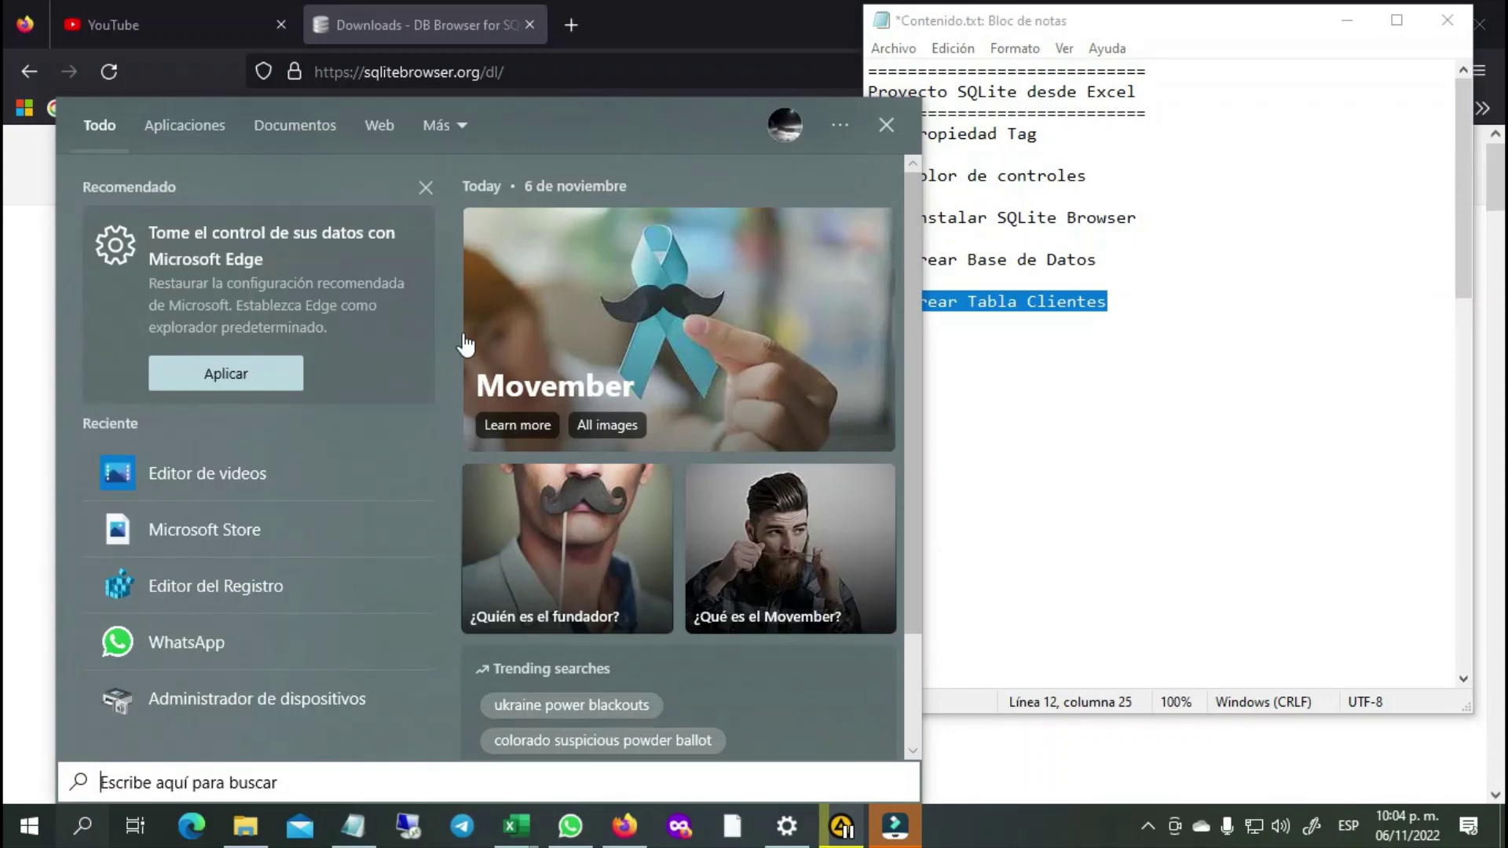
pyautogui.write('sql')
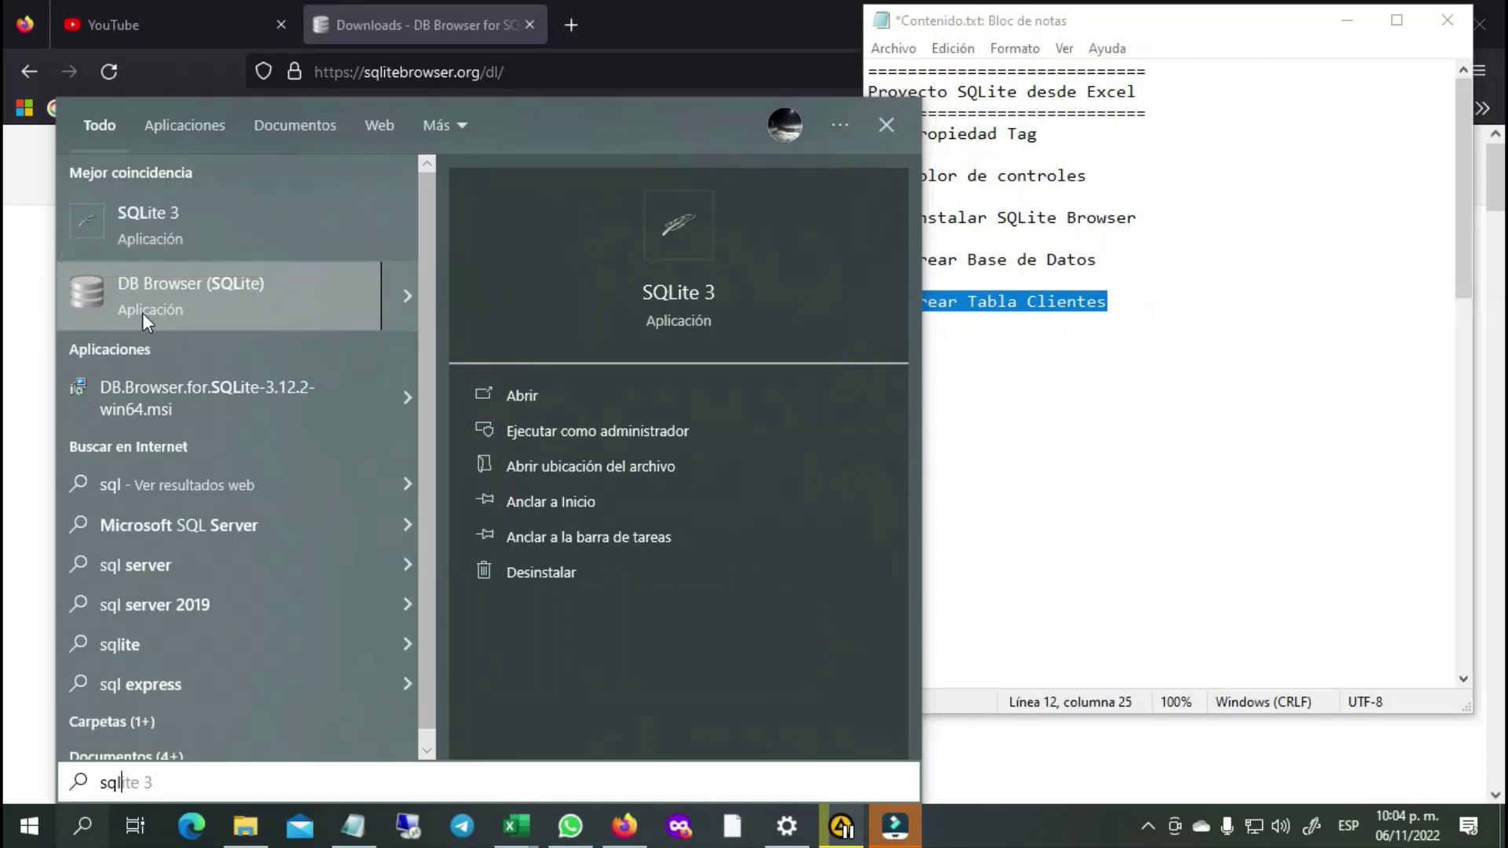
pyautogui.click(233, 302)
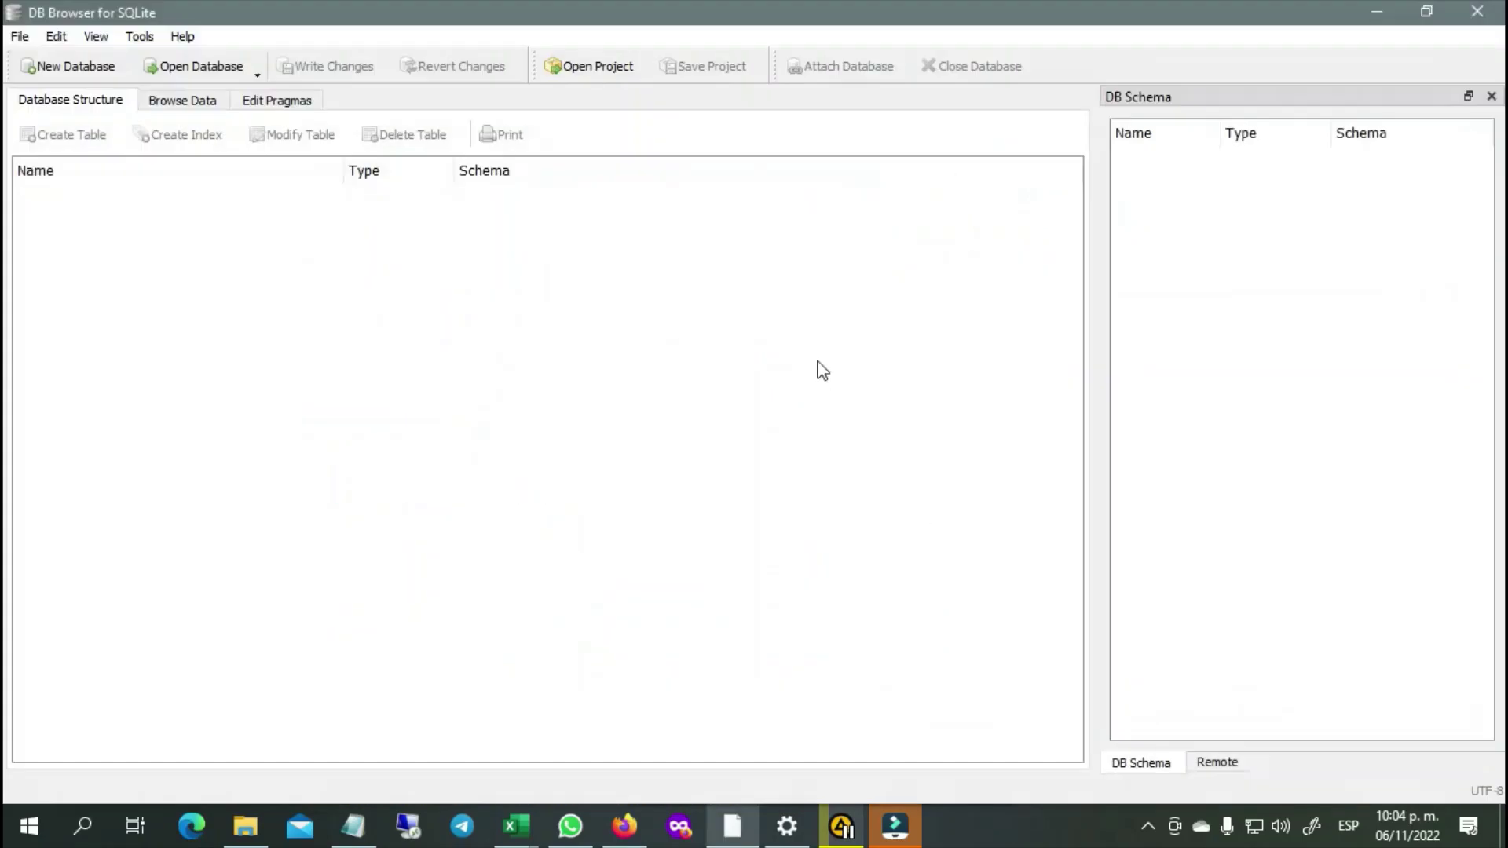
# Start a new database and show the full folder path in the save dialog.
pyautogui.click(53, 69)
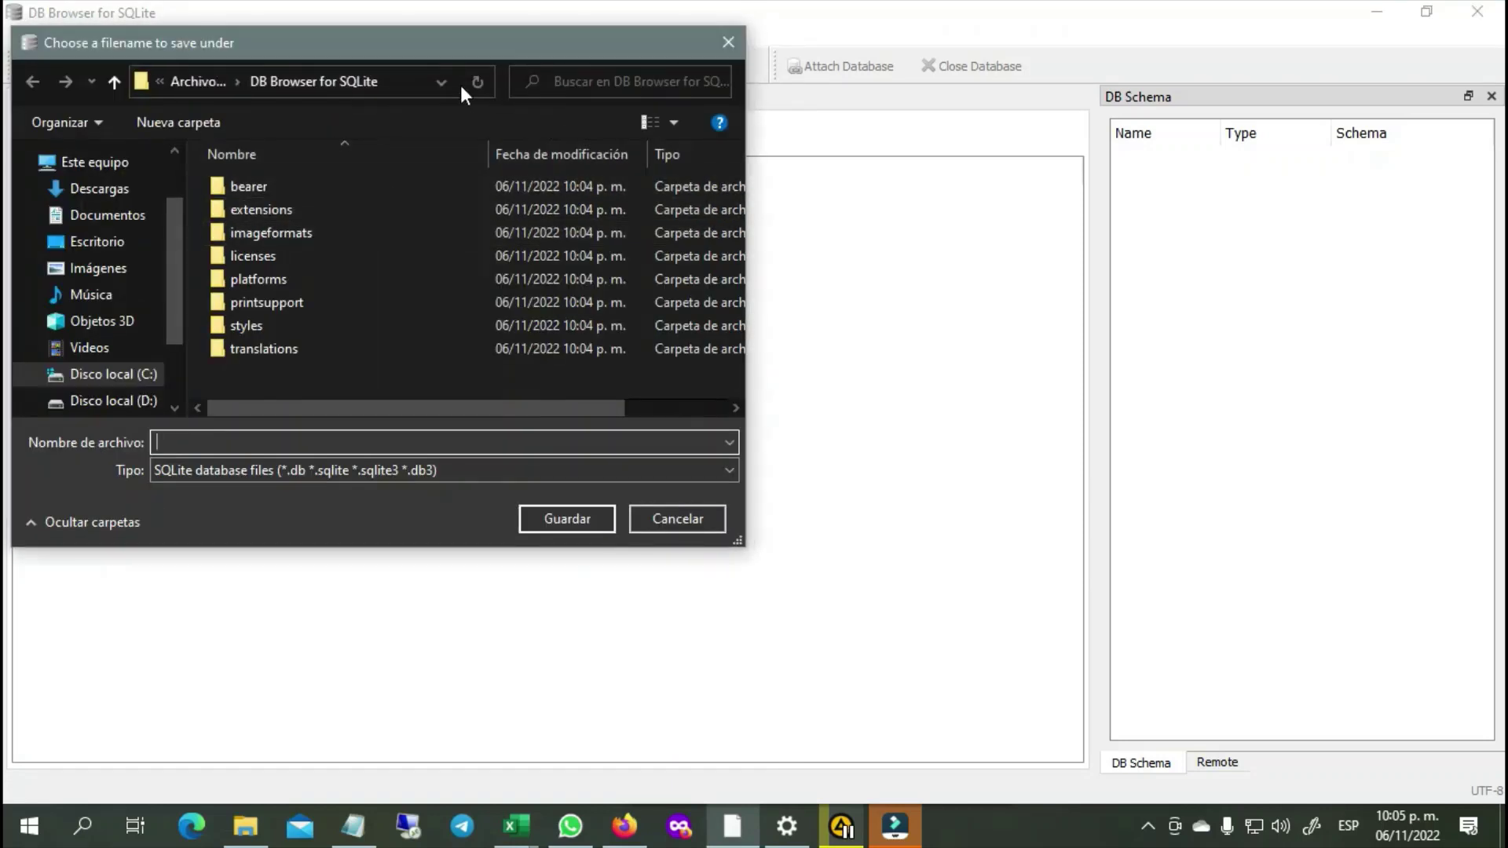
pyautogui.moveTo(398, 52); pyautogui.dragTo(644, 163)
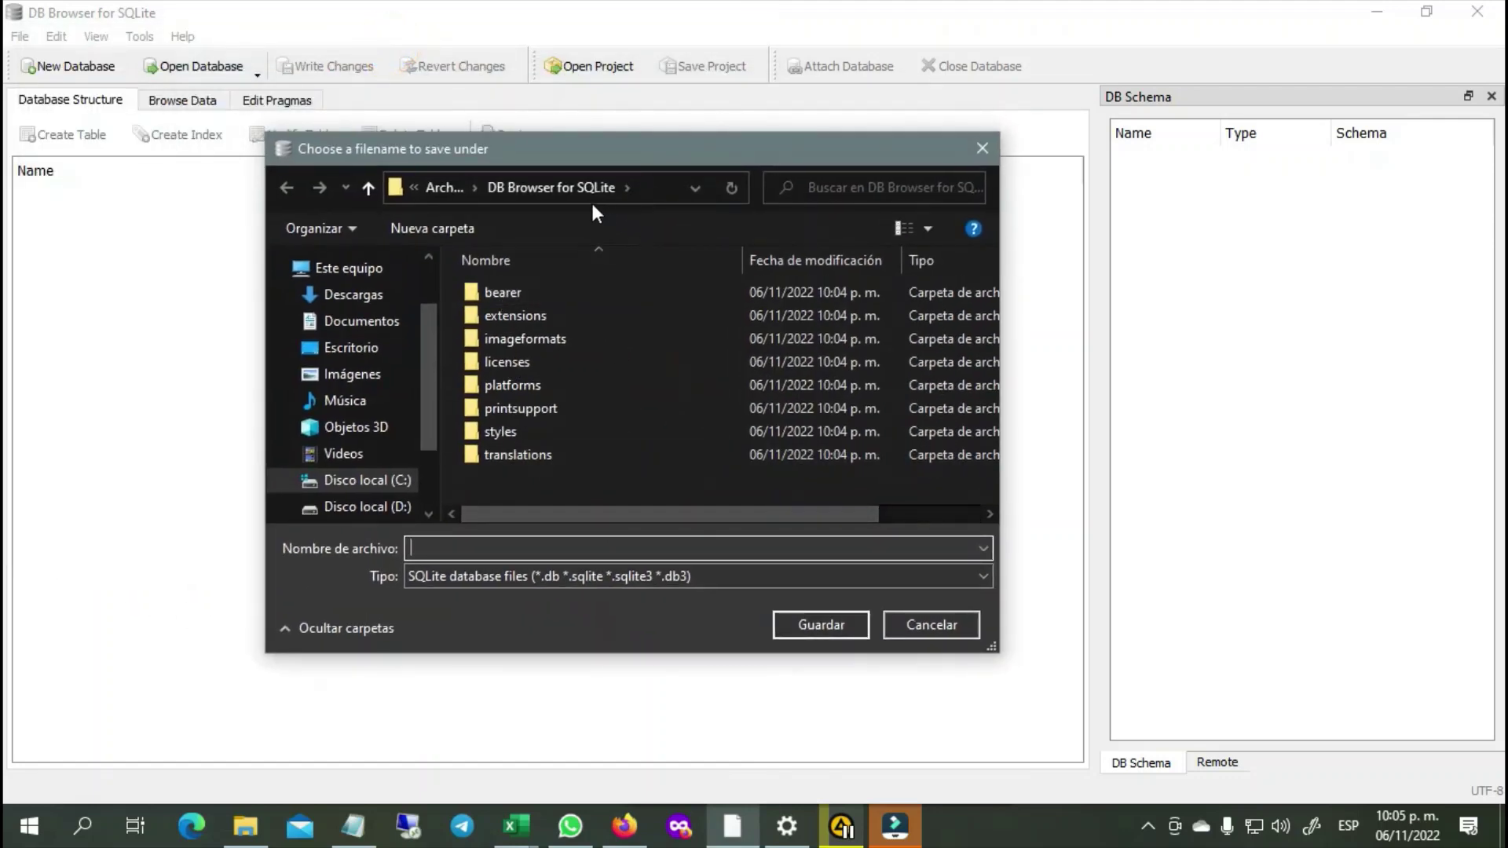
pyautogui.click(695, 187)
pyautogui.click(693, 187)
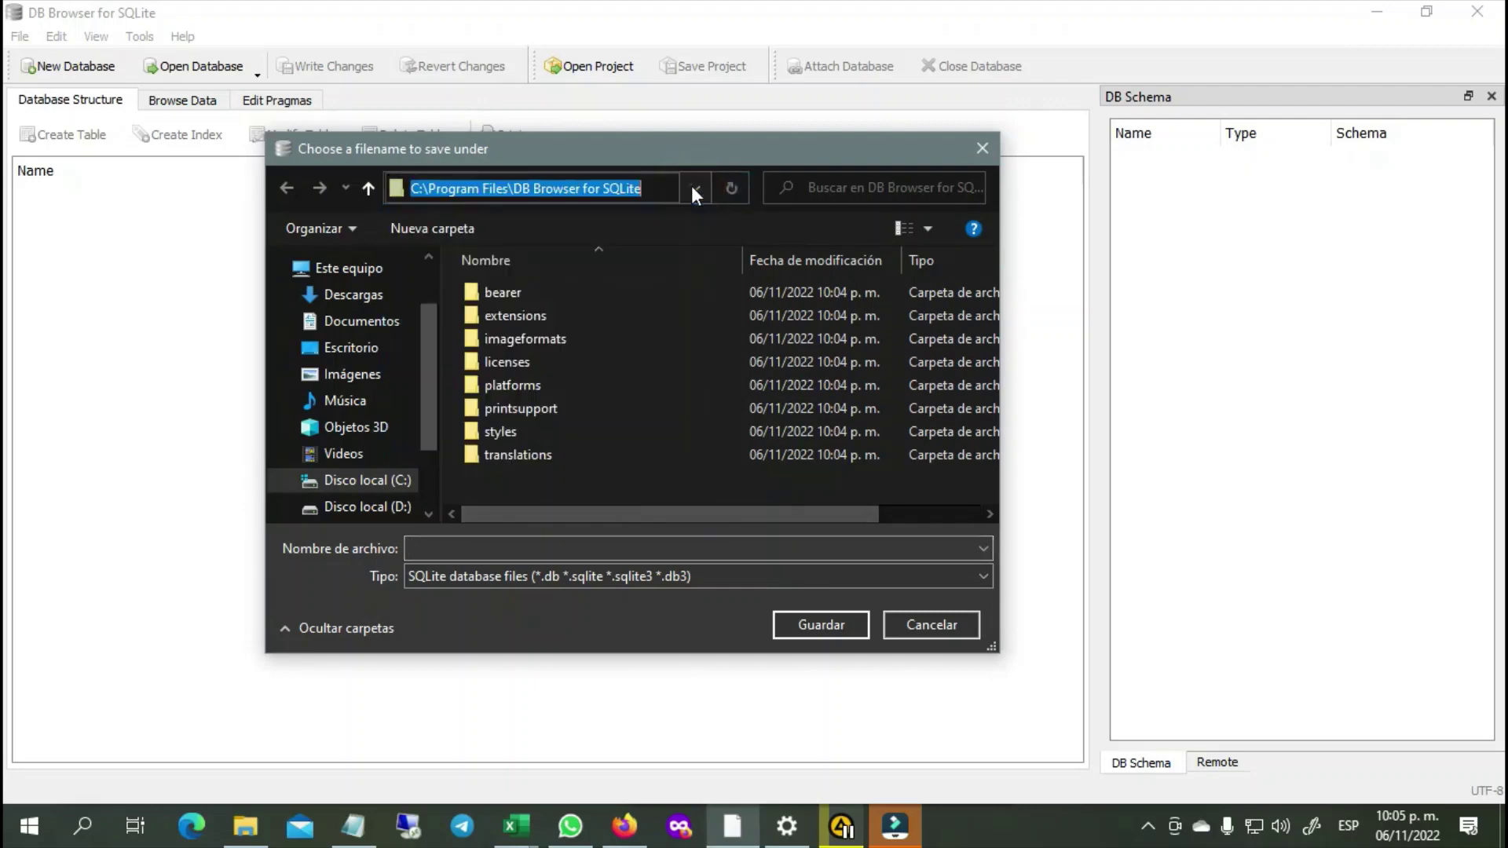
# Switch to File Explorer, open the BaseDatos folder inside ExcelSQLite, duplicate BdDatos.db and delete the original file.
pyautogui.click(246, 827)
pyautogui.click(276, 265)
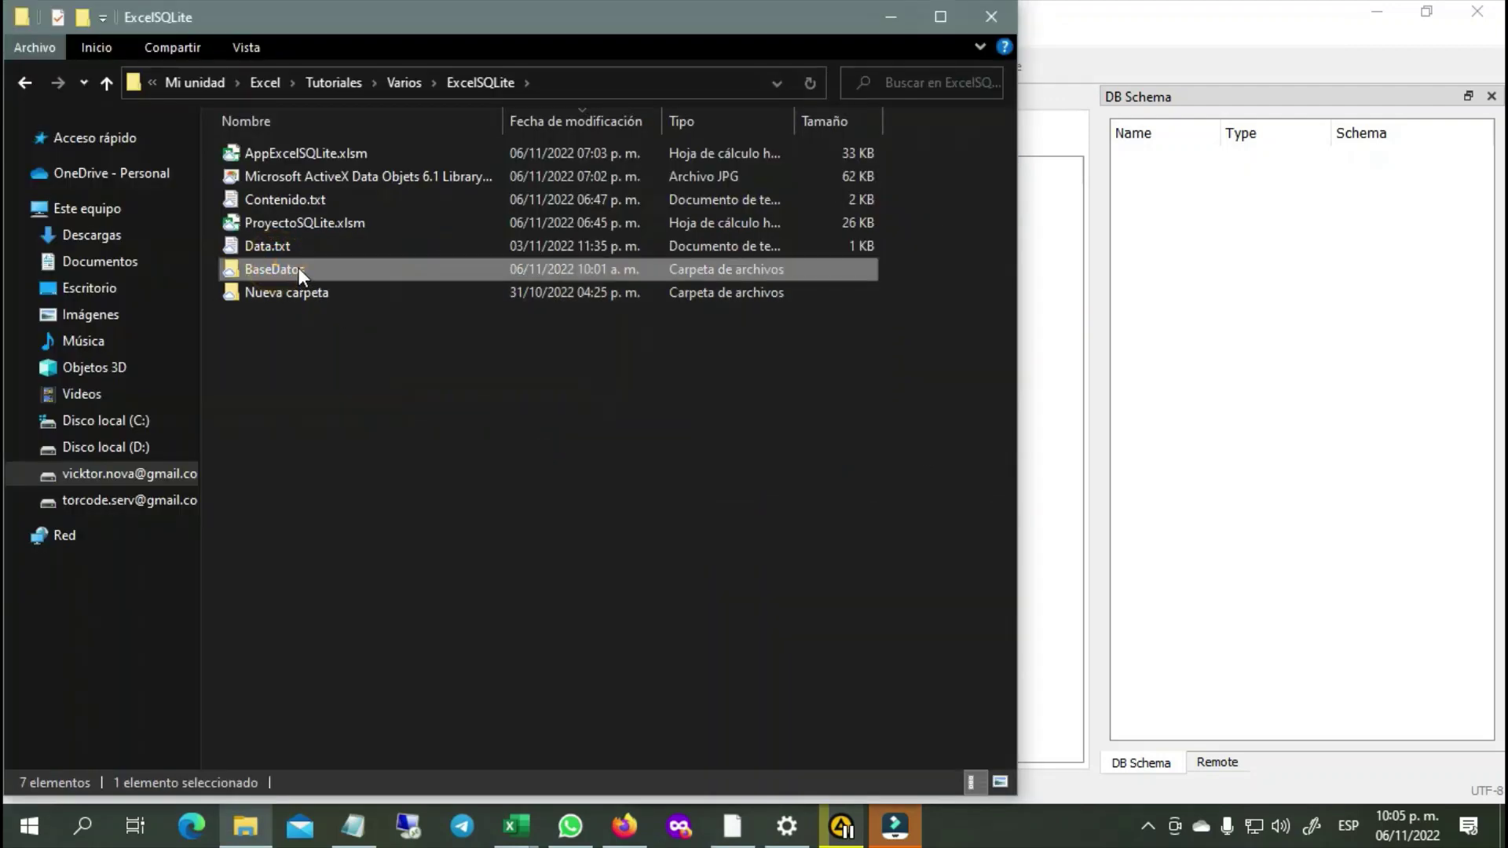
pyautogui.doubleClick(299, 267)
pyautogui.click(286, 154)
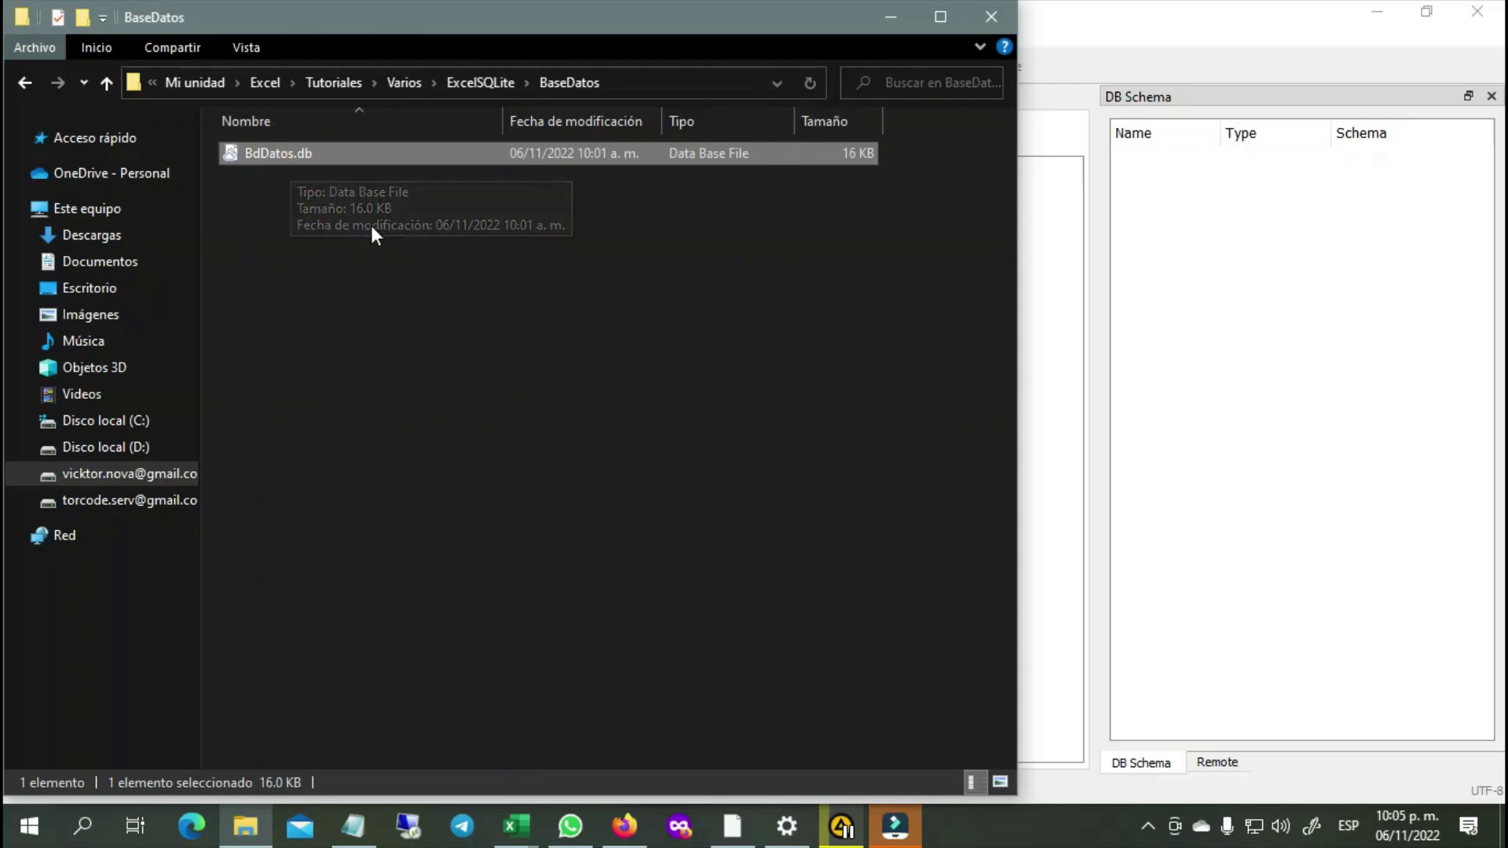
pyautogui.hotkey('ctrl', 'c')
pyautogui.hotkey('ctrl', 'v')
pyautogui.click(231, 154)
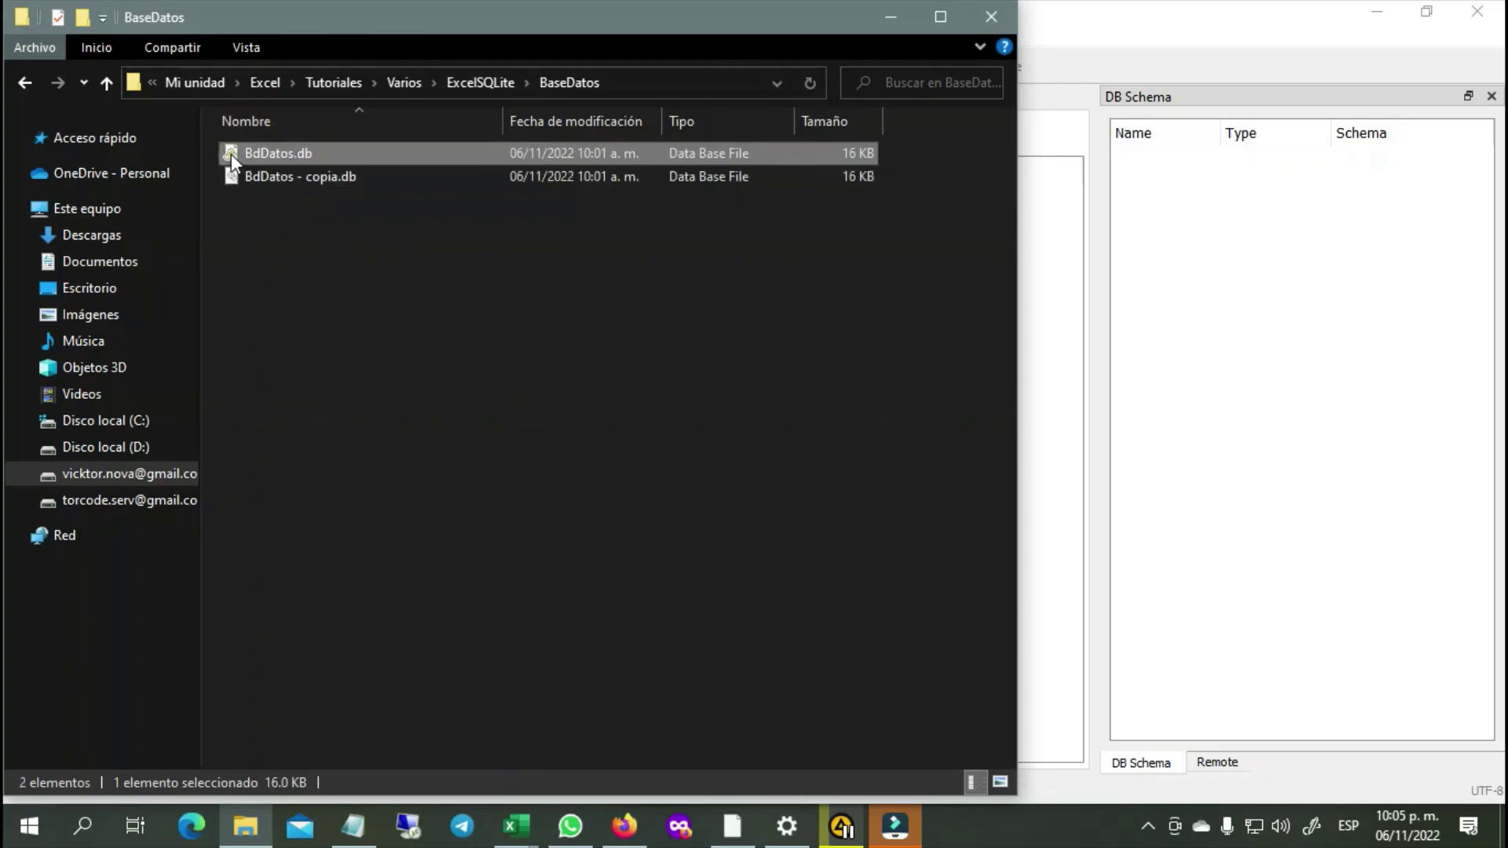
pyautogui.press('Delete')
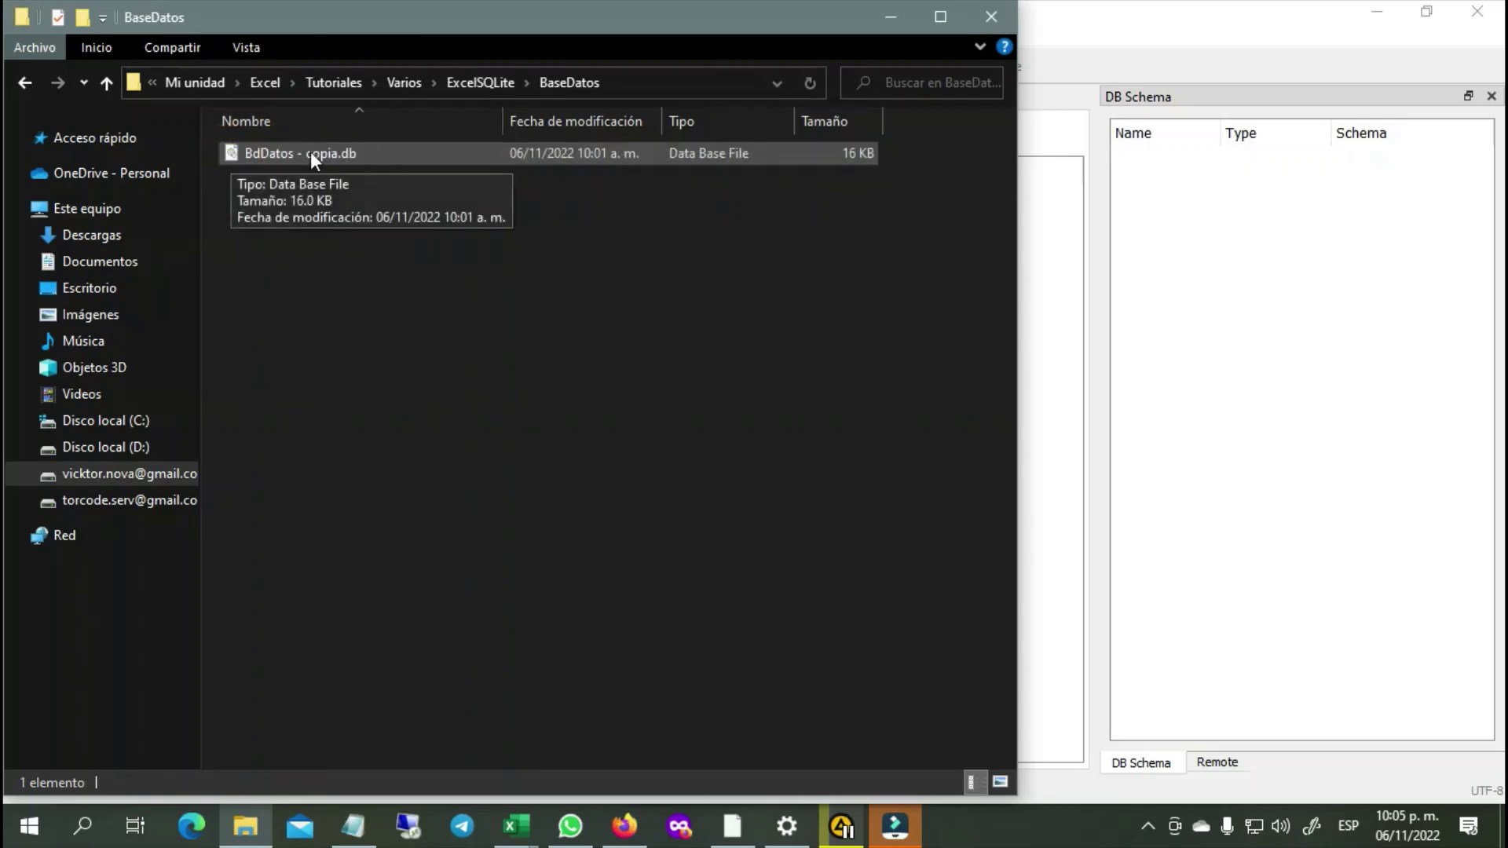
pyautogui.click(488, 82)
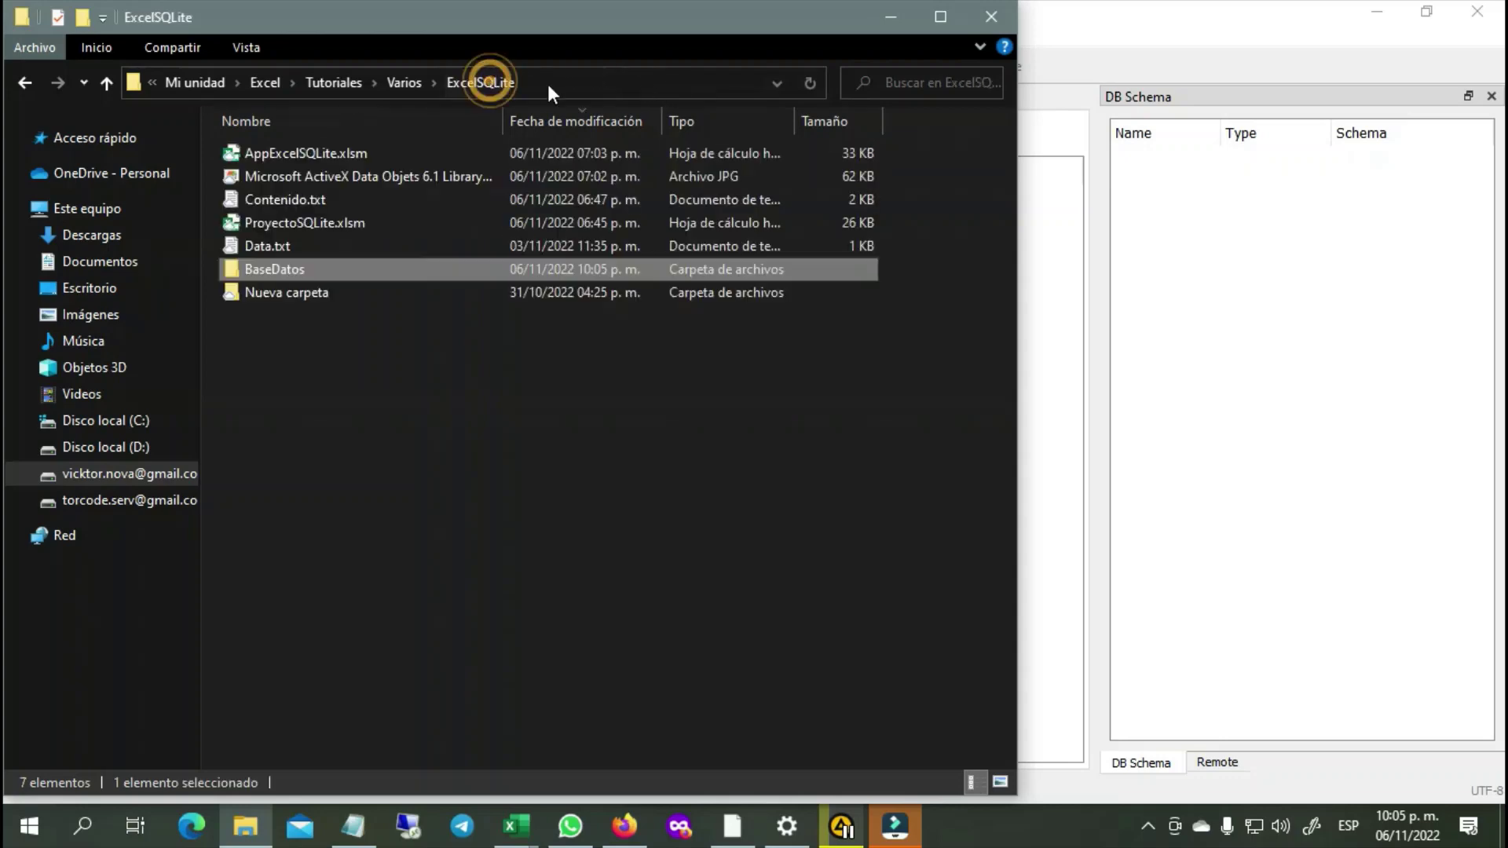
pyautogui.click(289, 155)
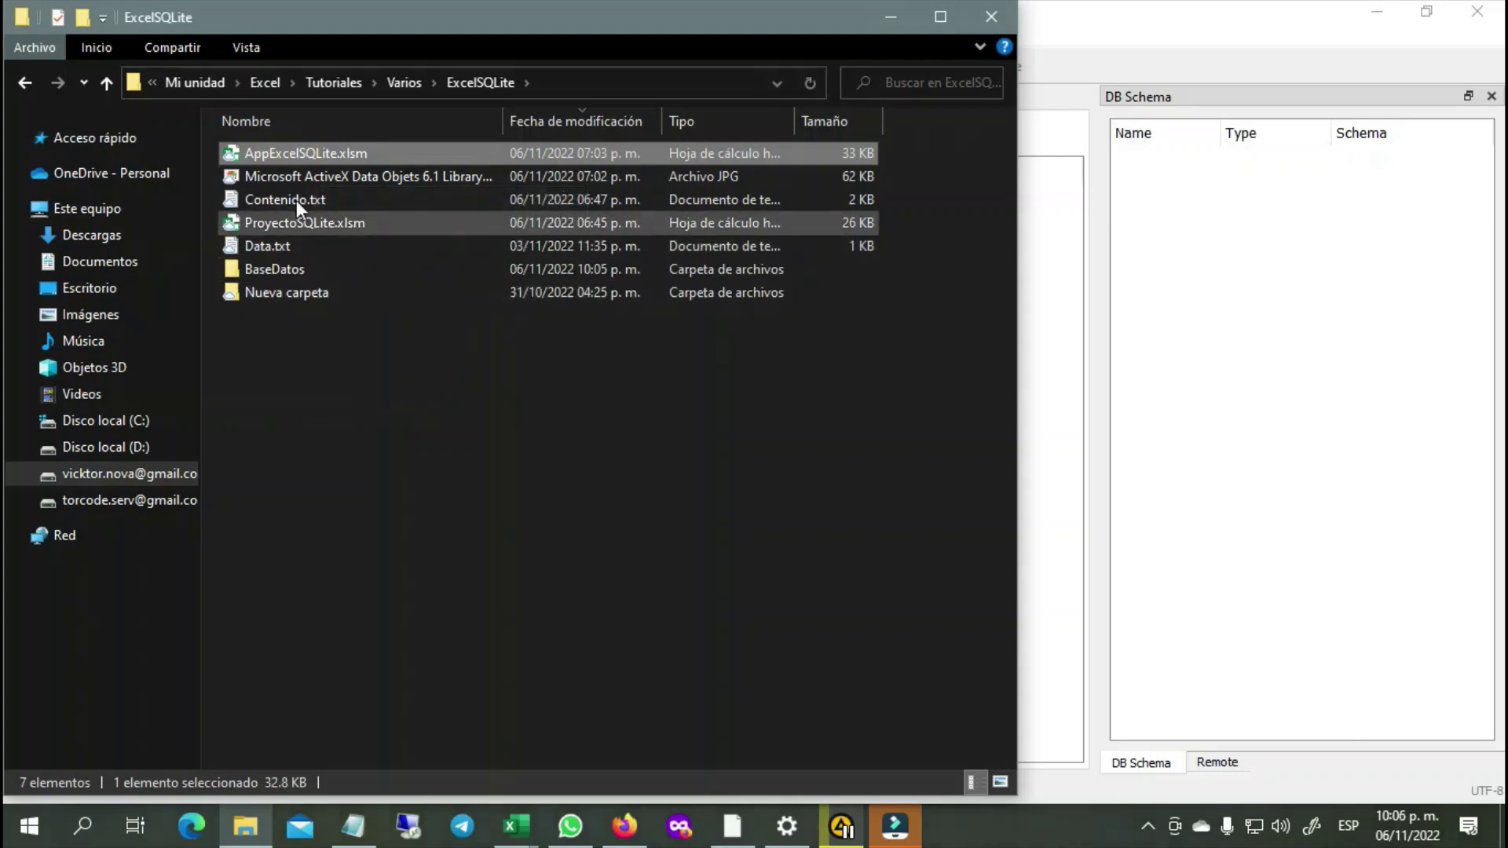
pyautogui.click(280, 268)
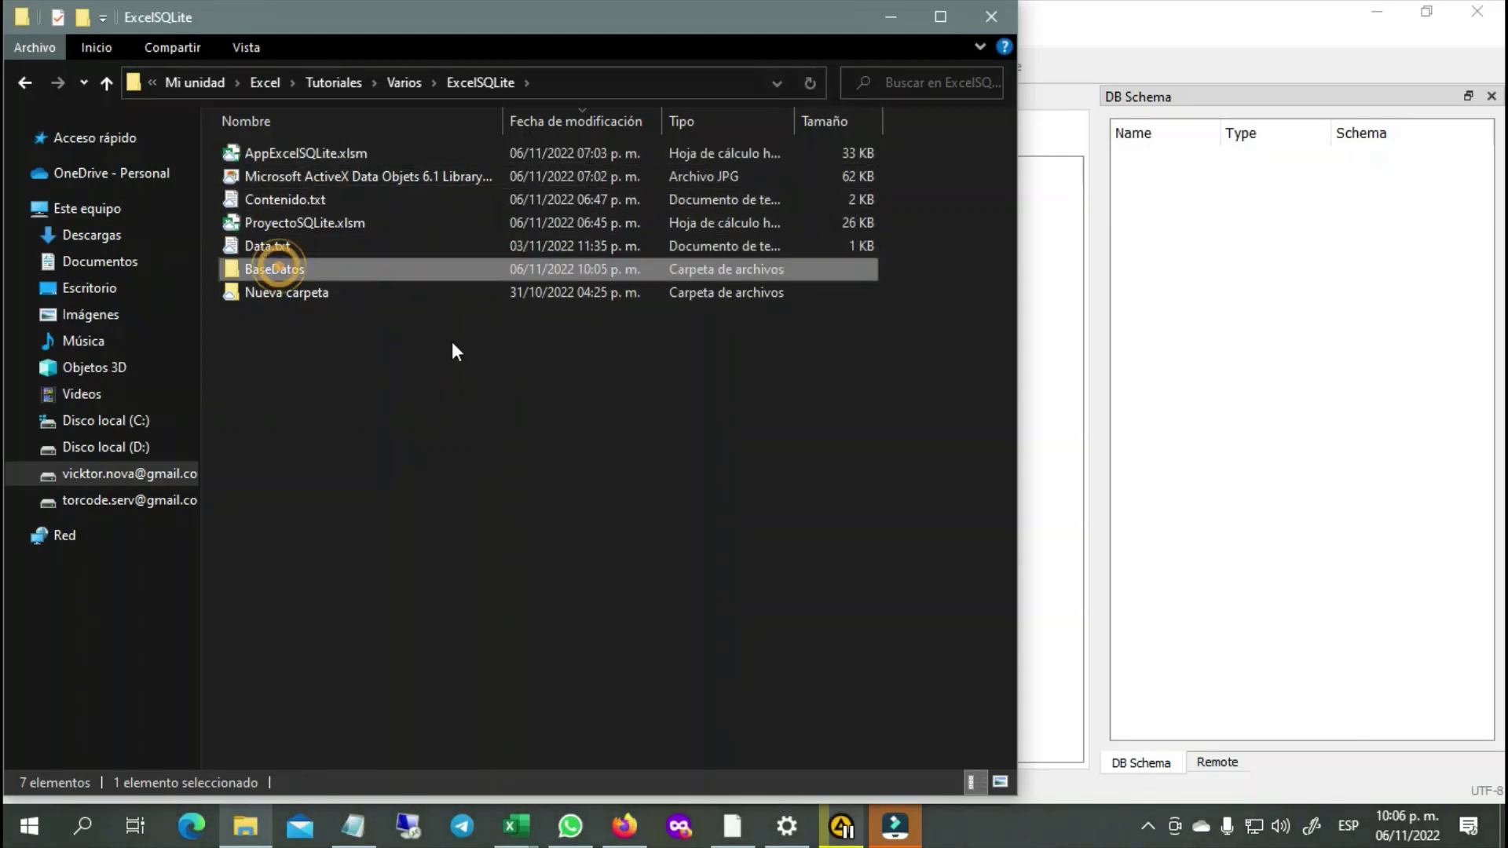
pyautogui.press('F2')
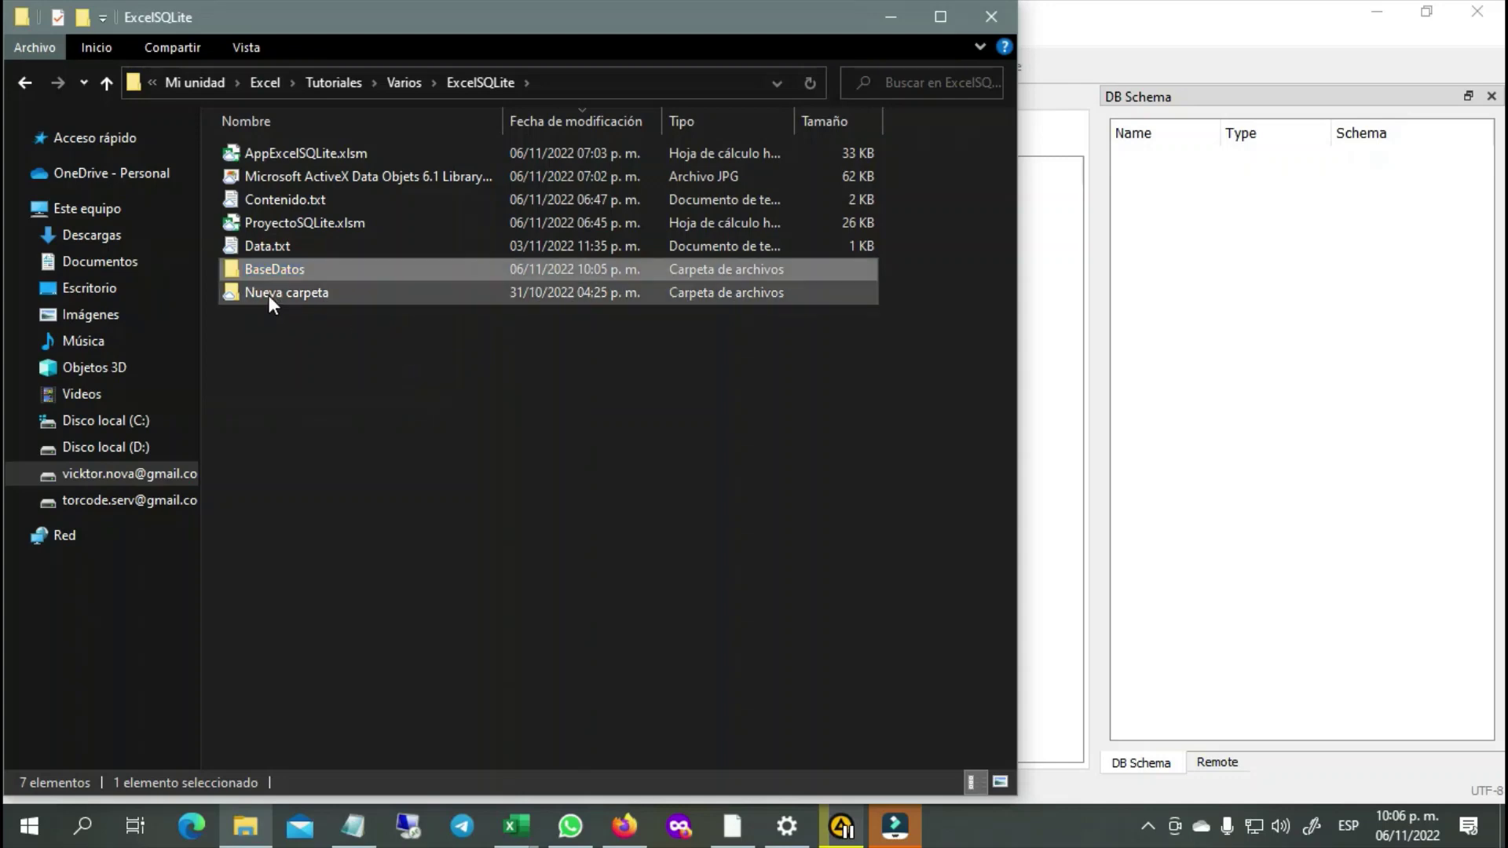
# Open the BaseDatos folder and copy its full path.
pyautogui.doubleClick(233, 267)
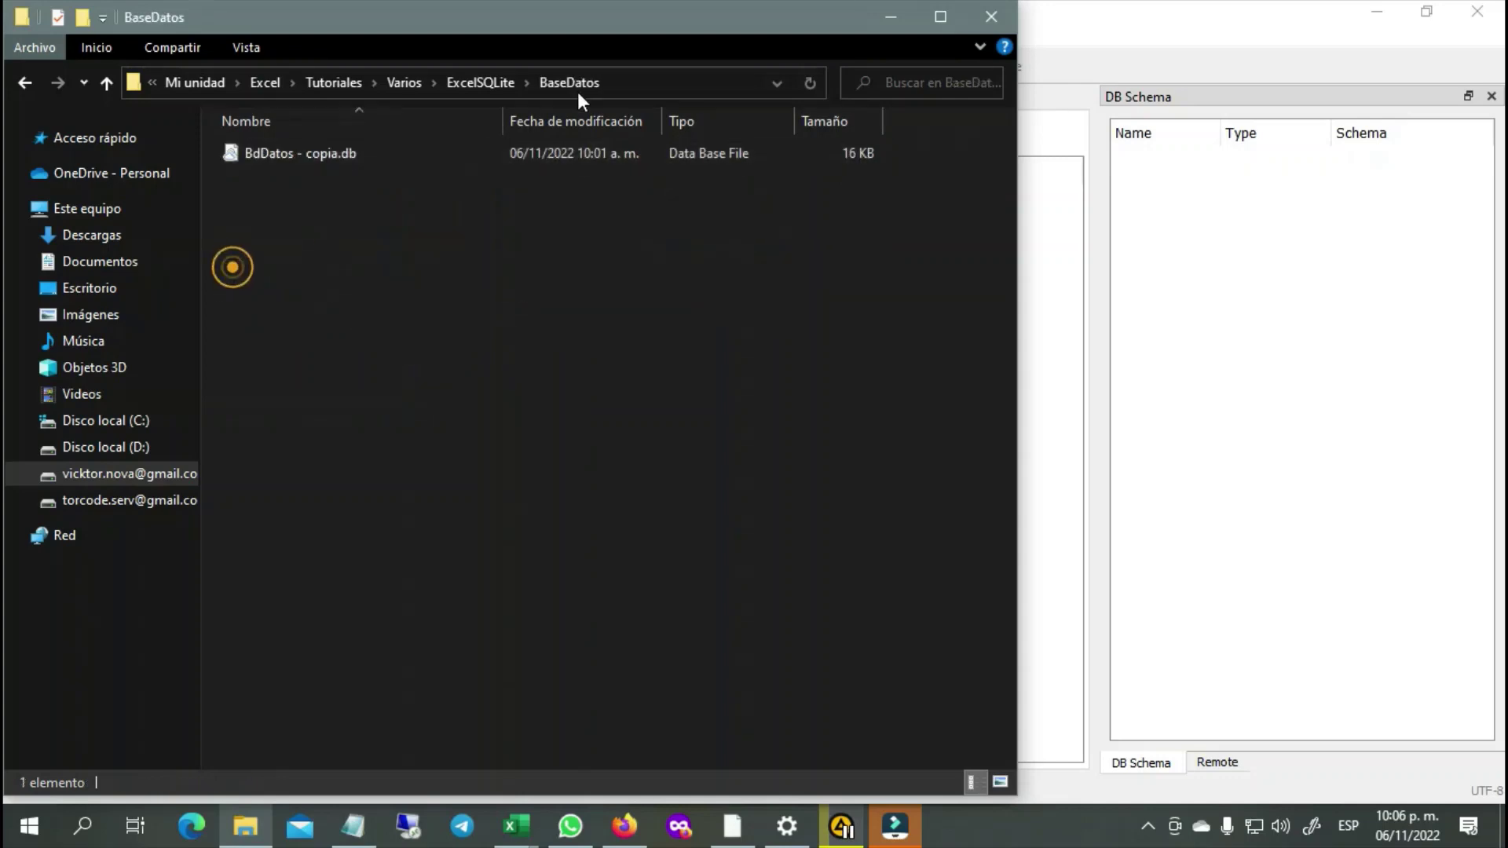
pyautogui.click(626, 88)
pyautogui.rightClick(509, 87)
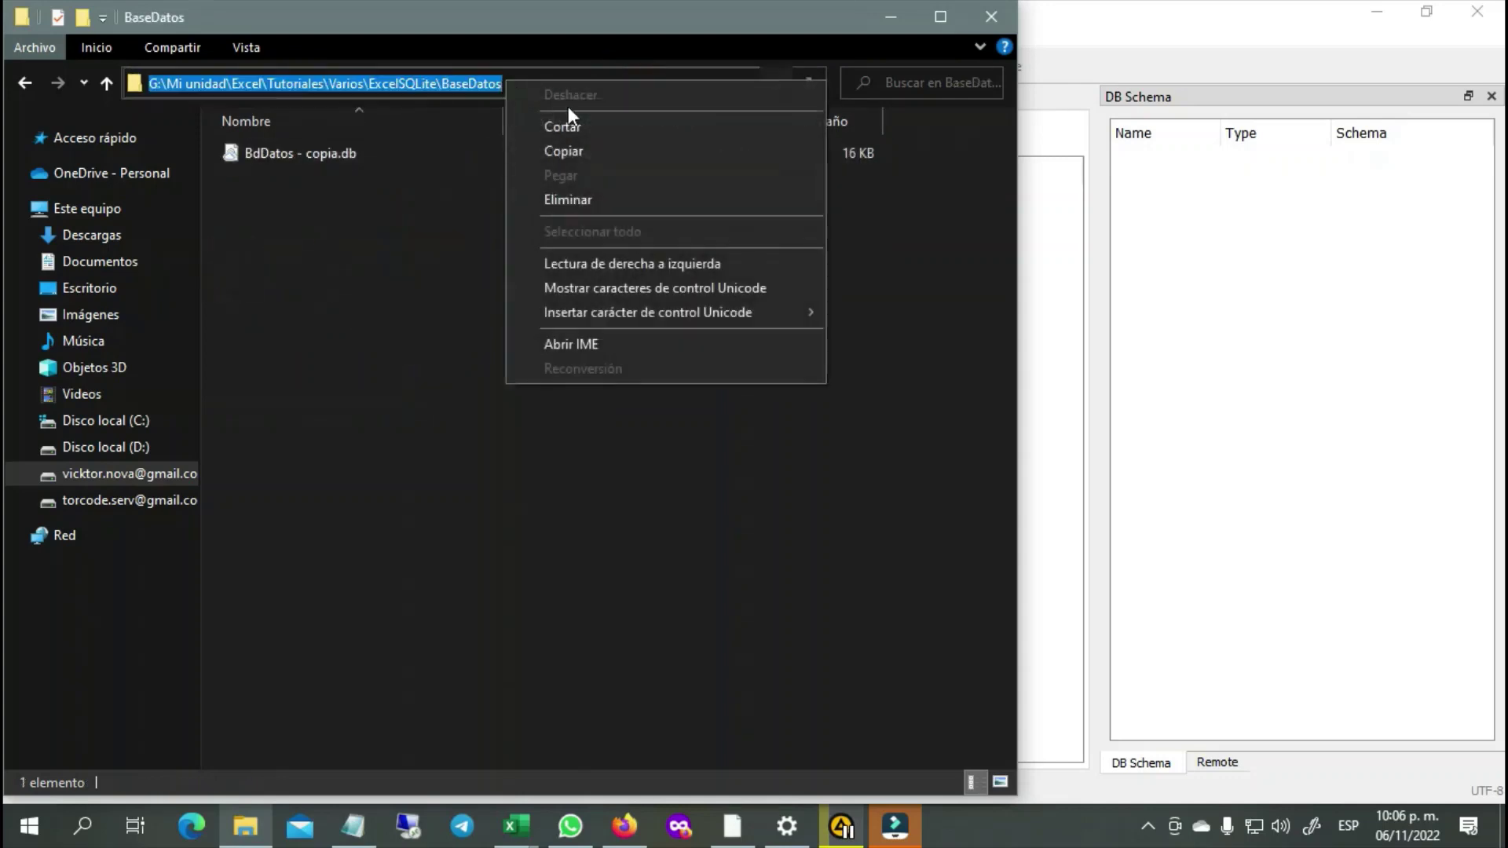
pyautogui.click(568, 155)
# Back in DB Browser for SQLite, set the new database's save location to G:\Mi unidad\Excel\Tutoriales\Varios\ExcelSQLite\BaseDatos and check the path.
pyautogui.click(1169, 363)
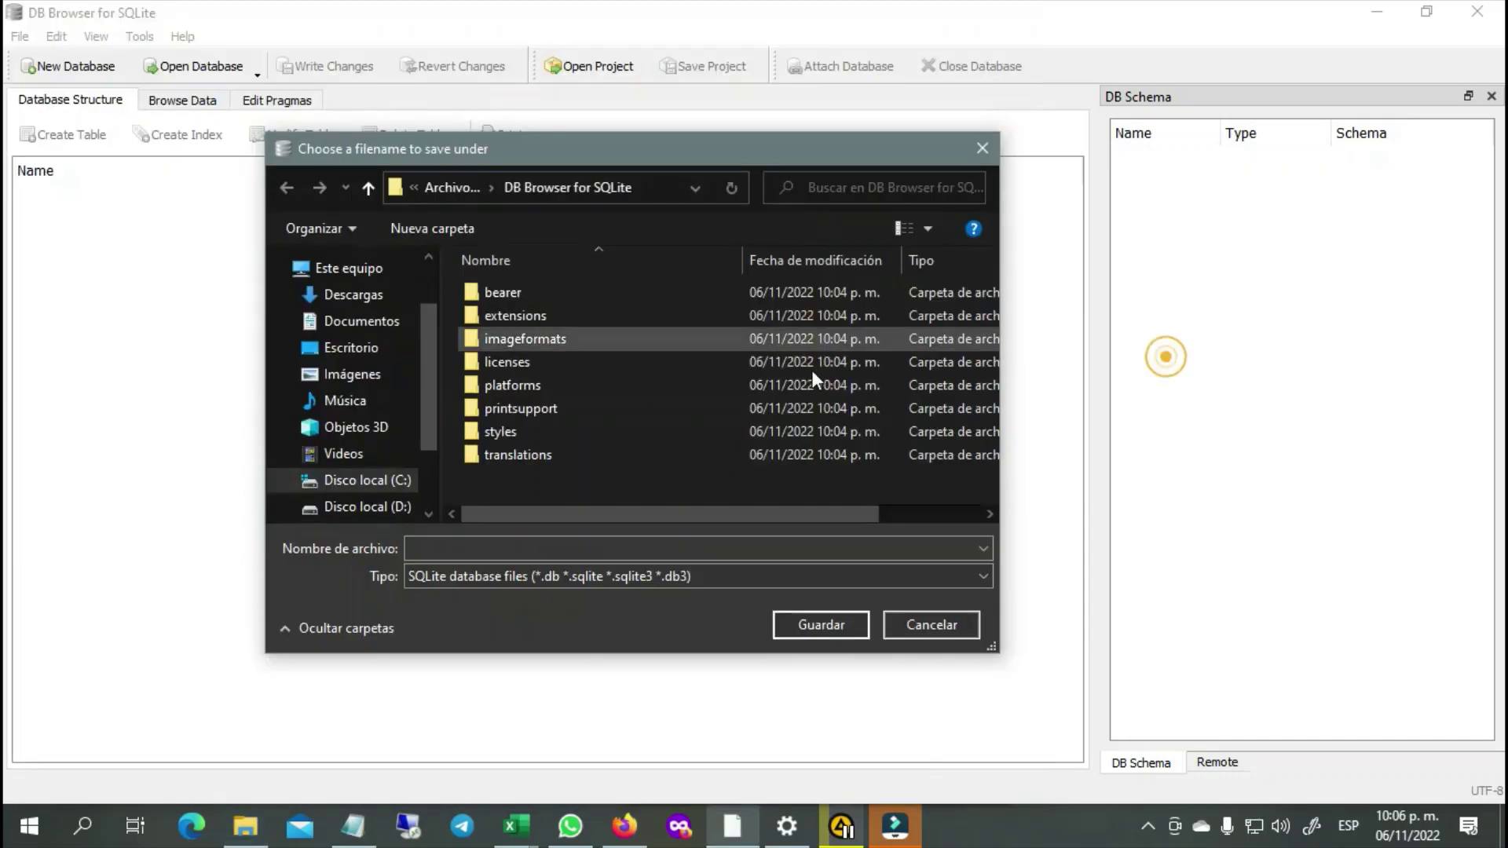
pyautogui.click(525, 556)
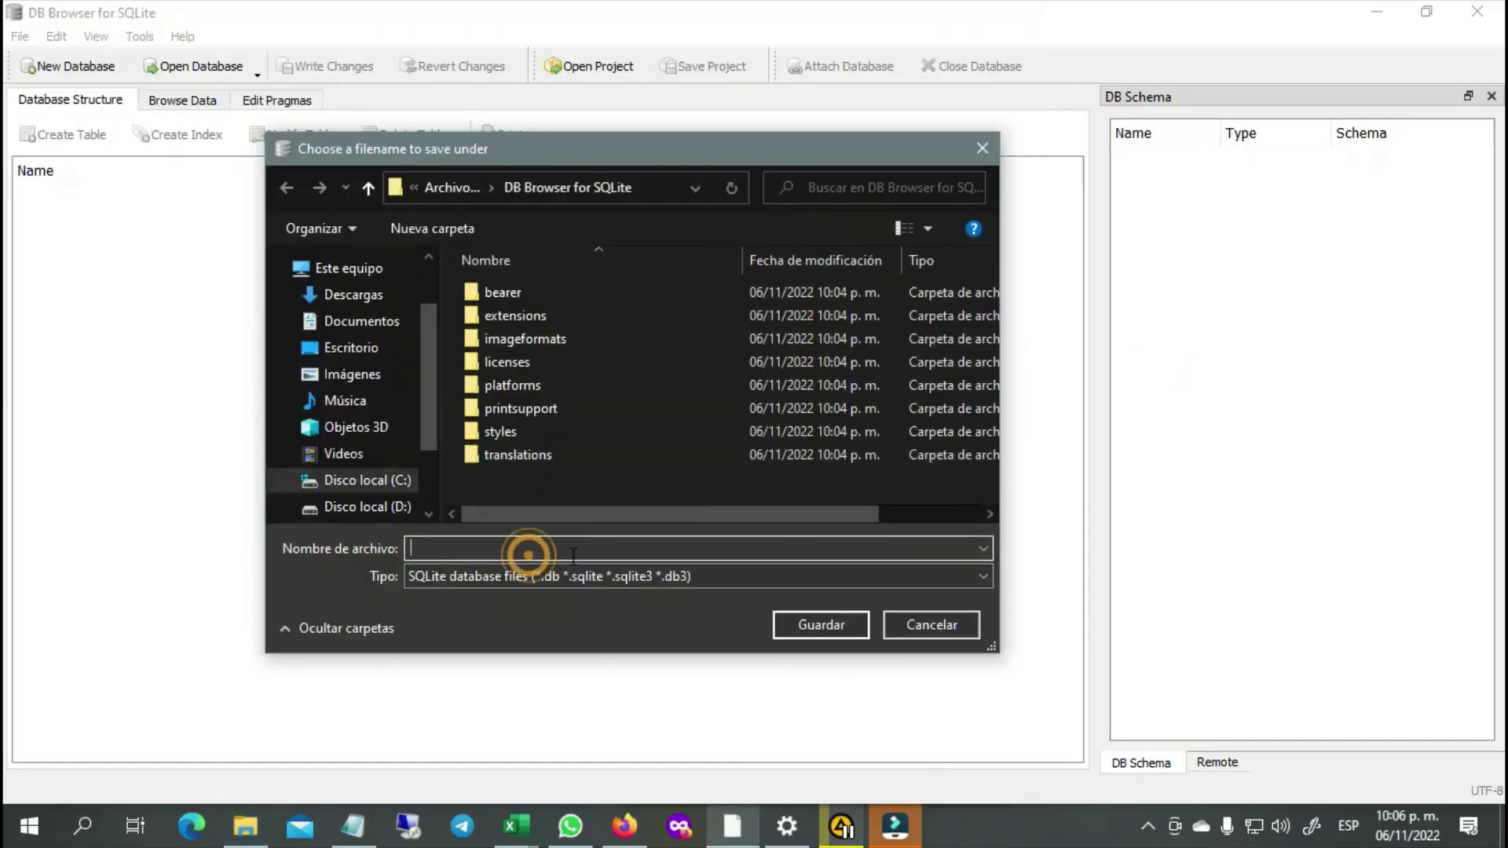
pyautogui.hotkey('ctrl', 'v')
pyautogui.click(816, 624)
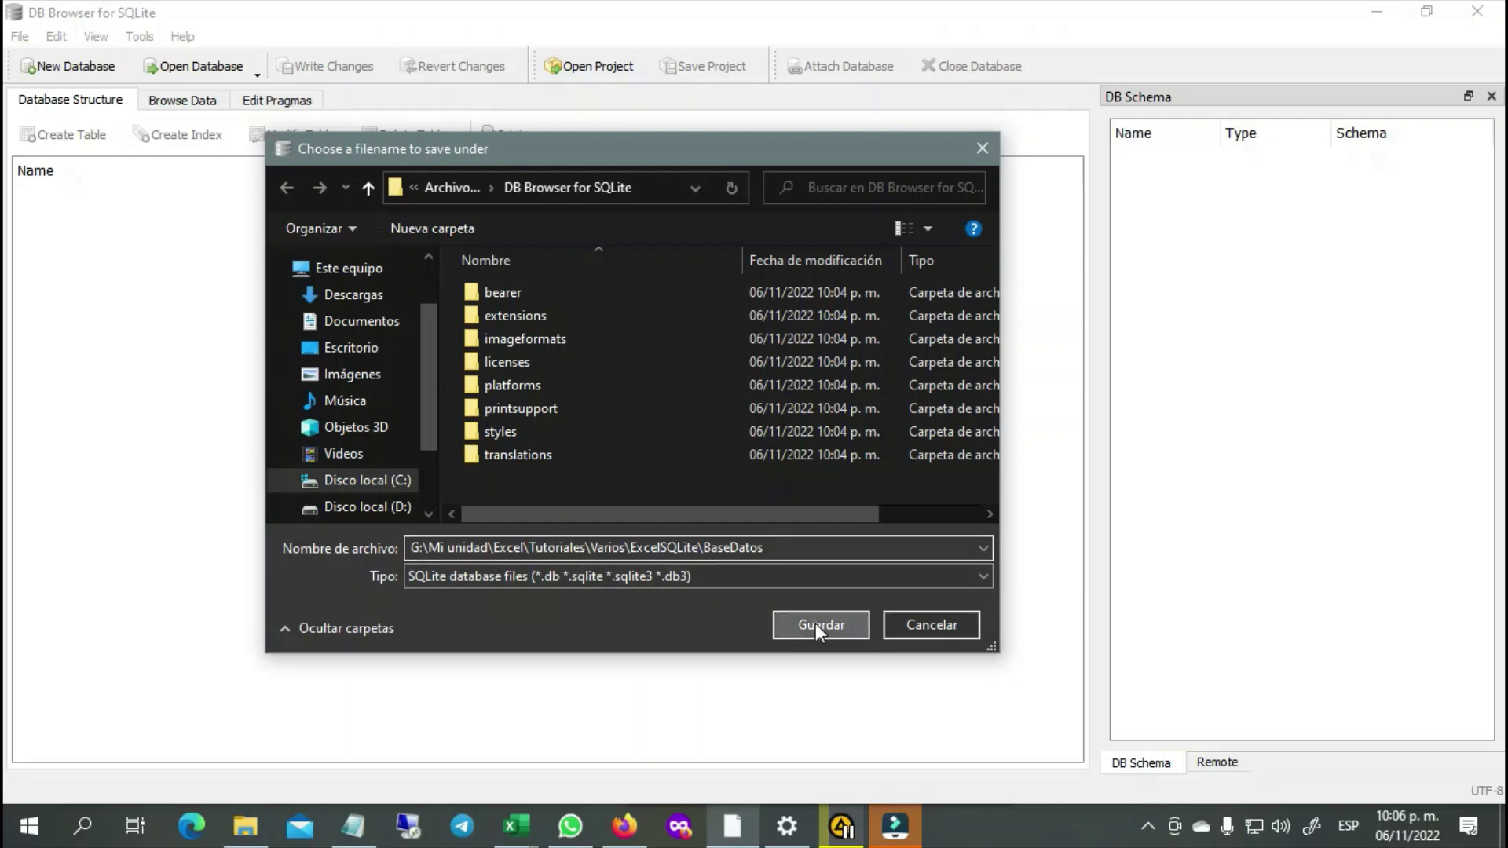
pyautogui.click(695, 188)
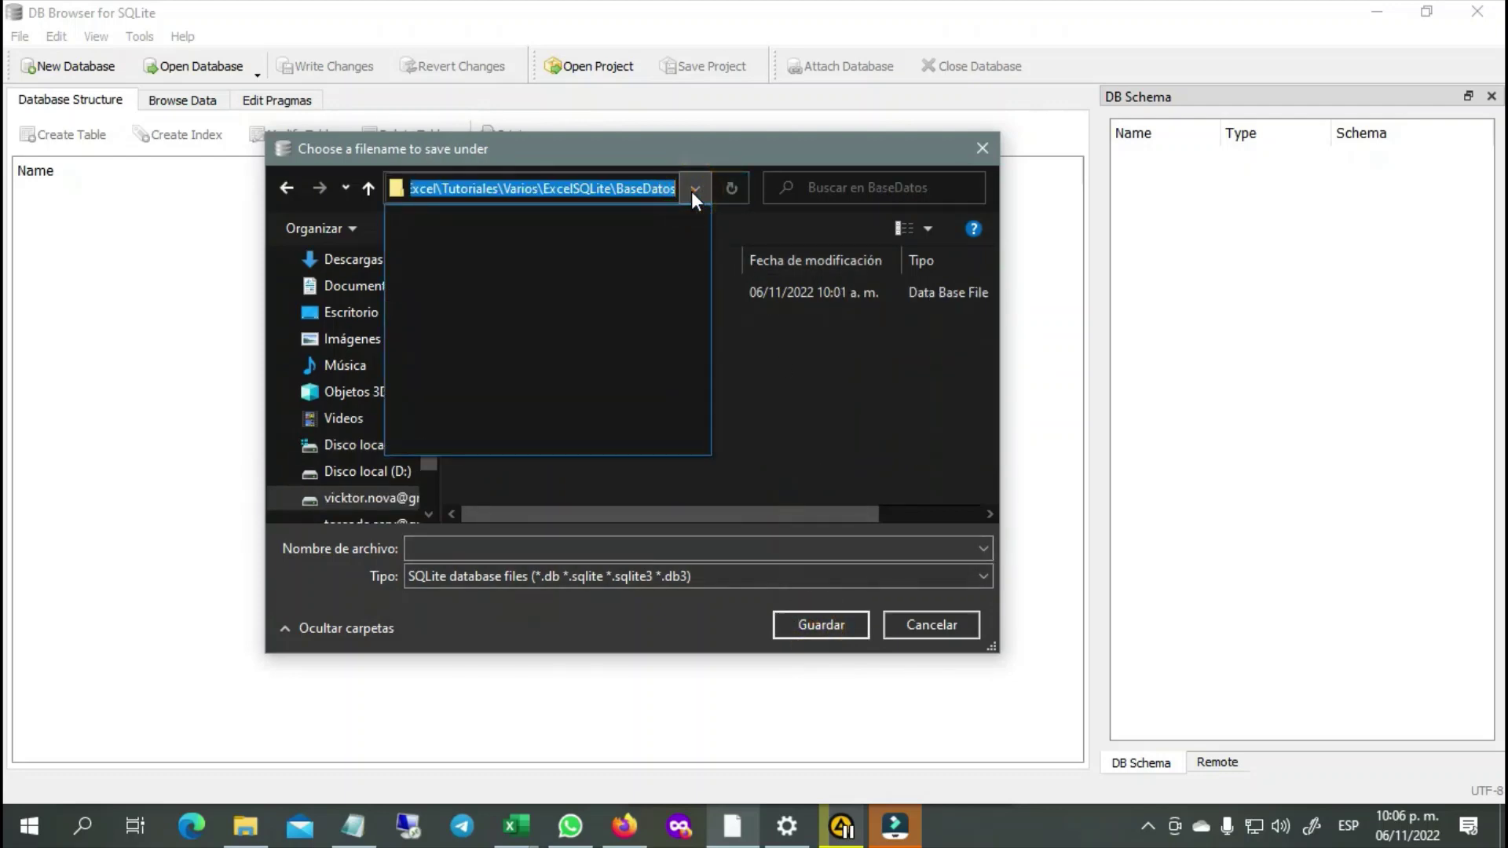
# Name the new database file BdDatos and save it in the BaseDatos folder.
pyautogui.click(822, 449)
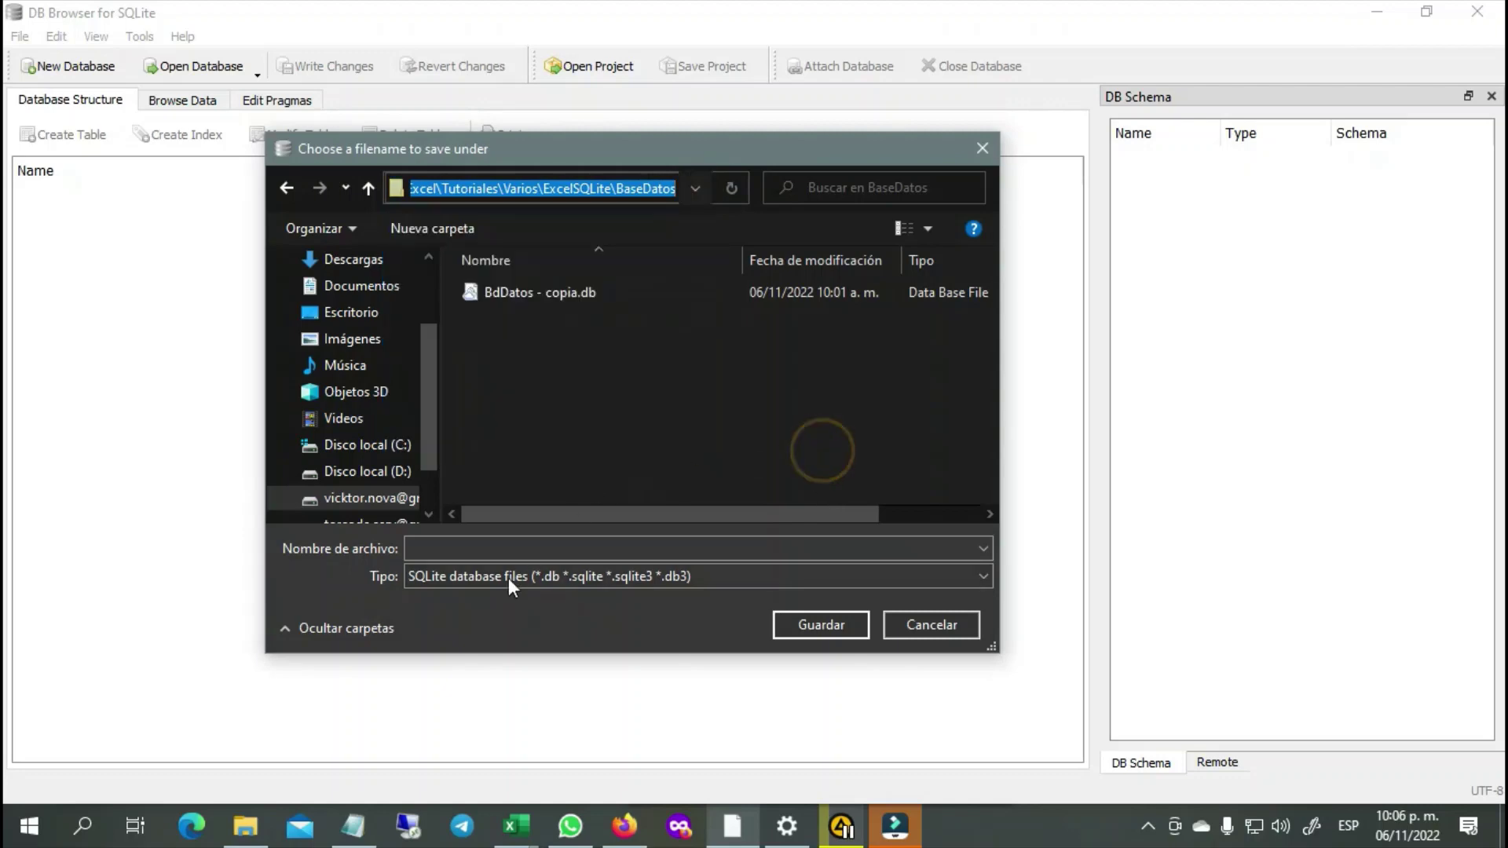
pyautogui.click(500, 544)
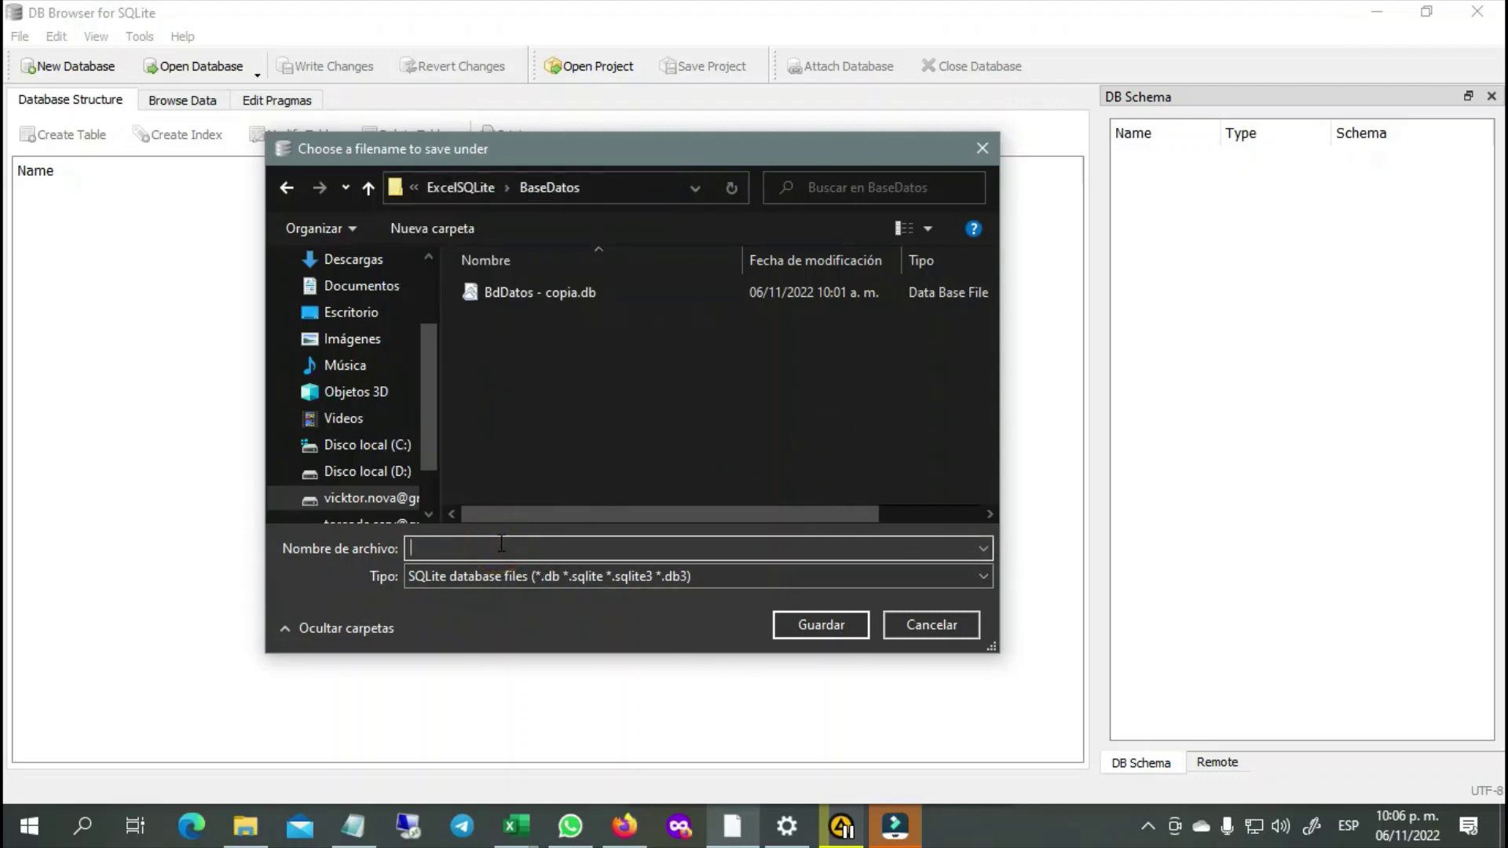
pyautogui.write('Bd')
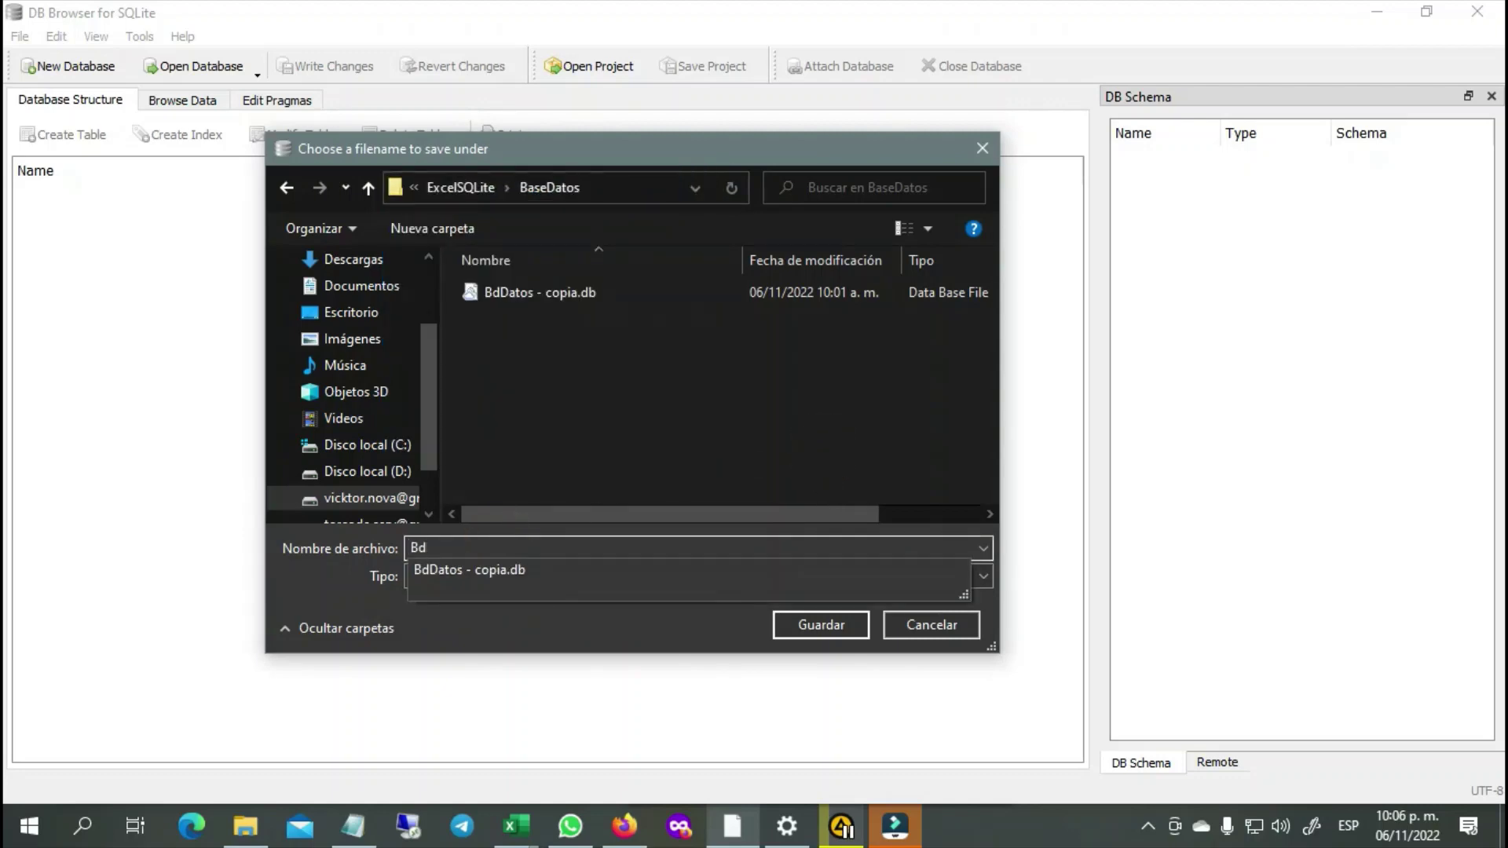
pyautogui.write('Dat')
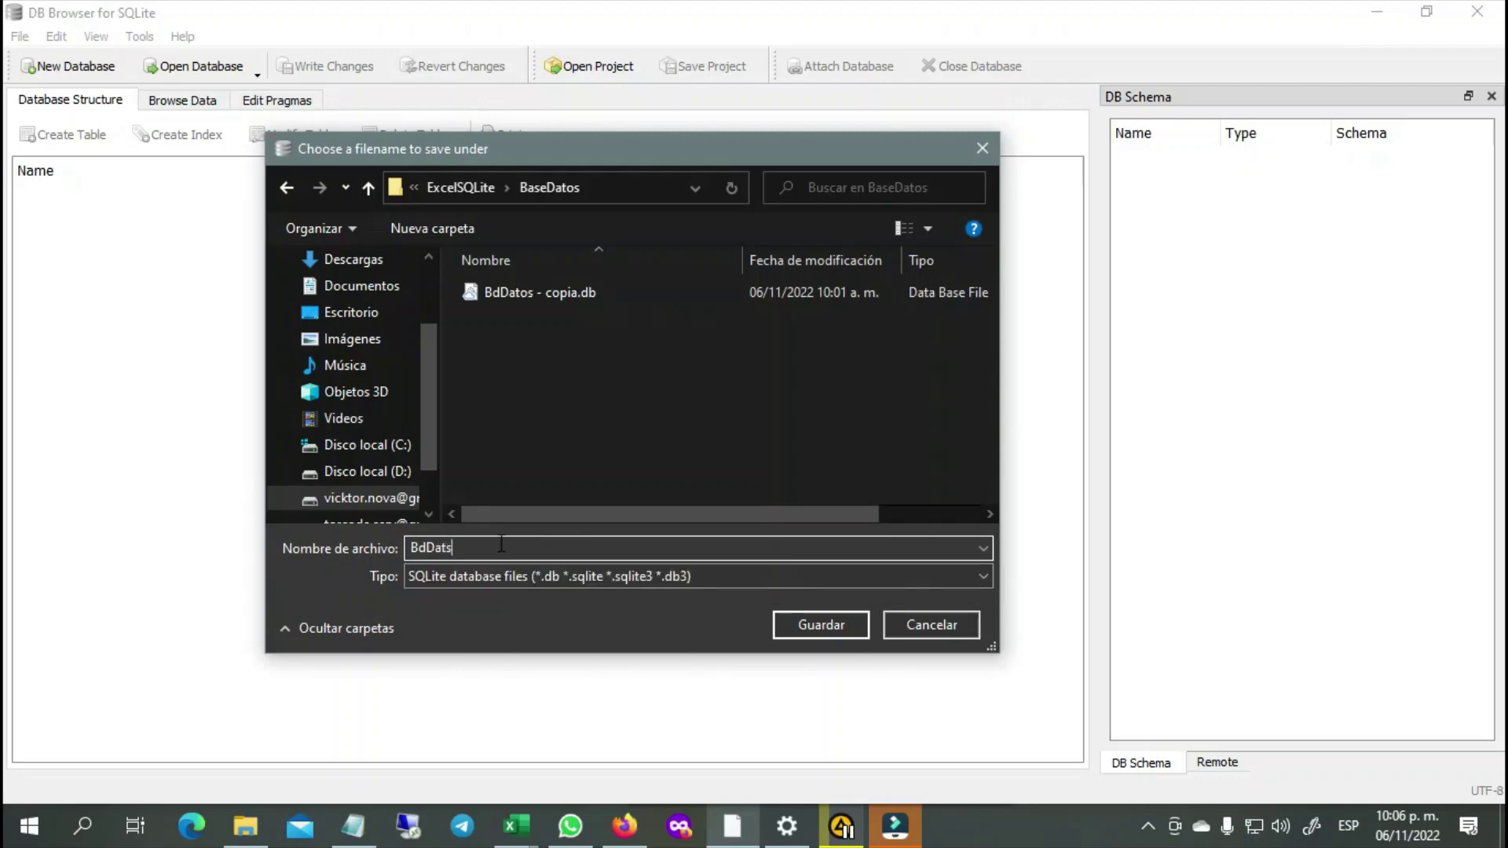
pyautogui.write('o')
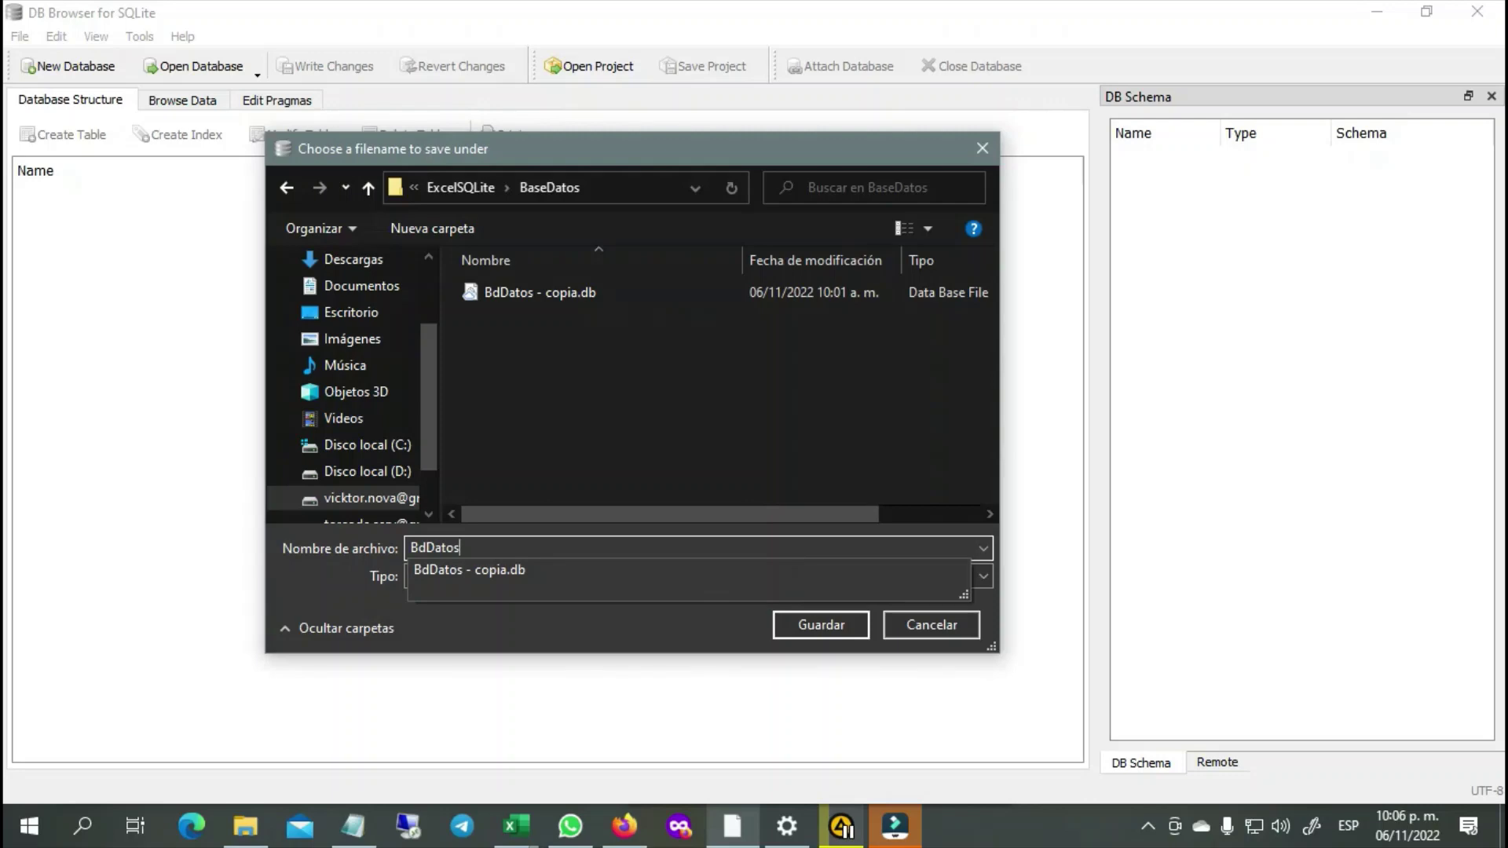
pyautogui.click(724, 623)
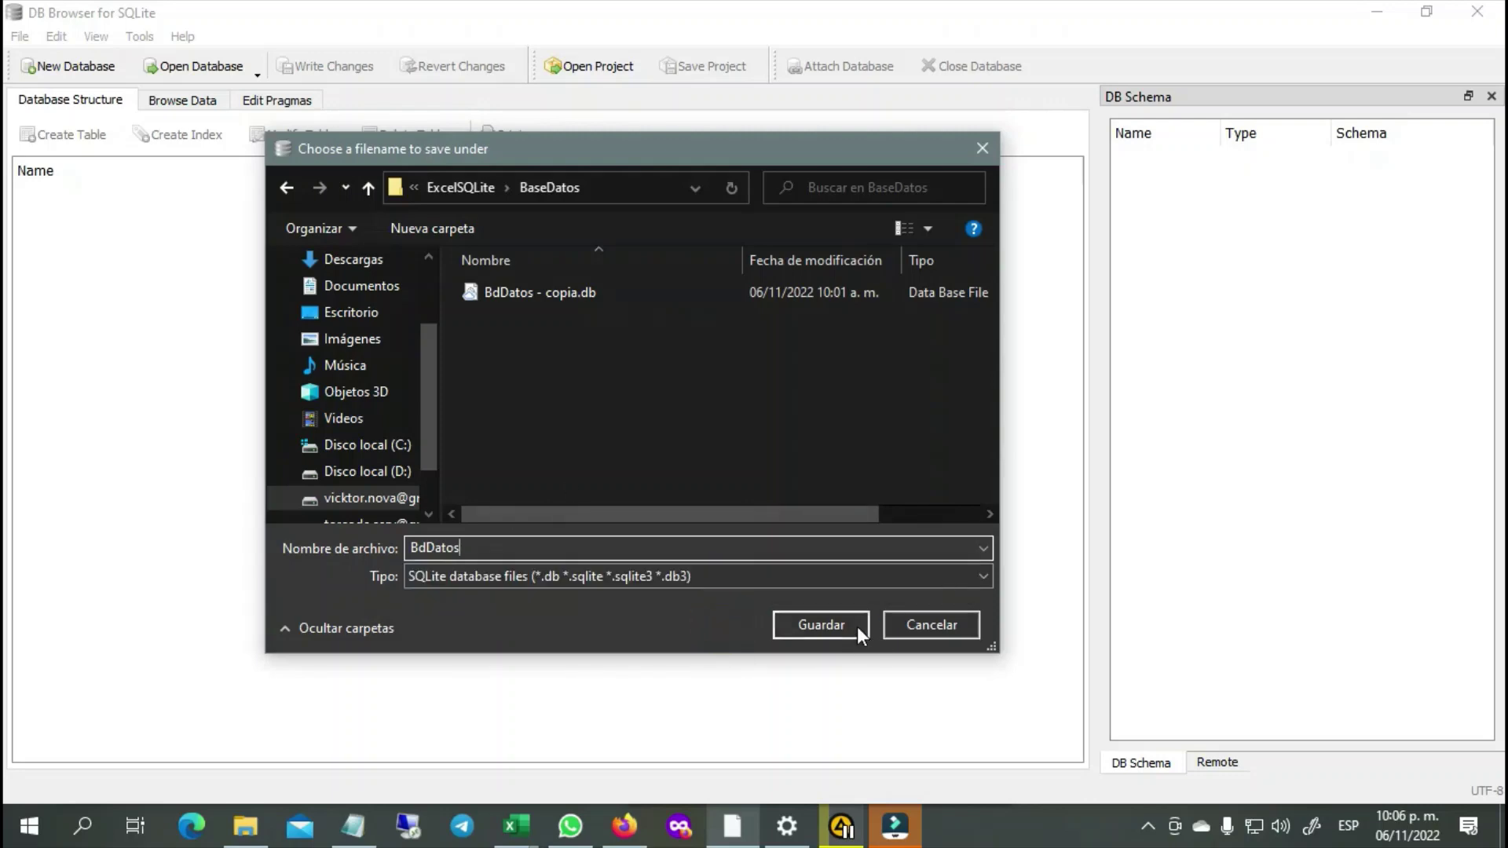
pyautogui.click(822, 625)
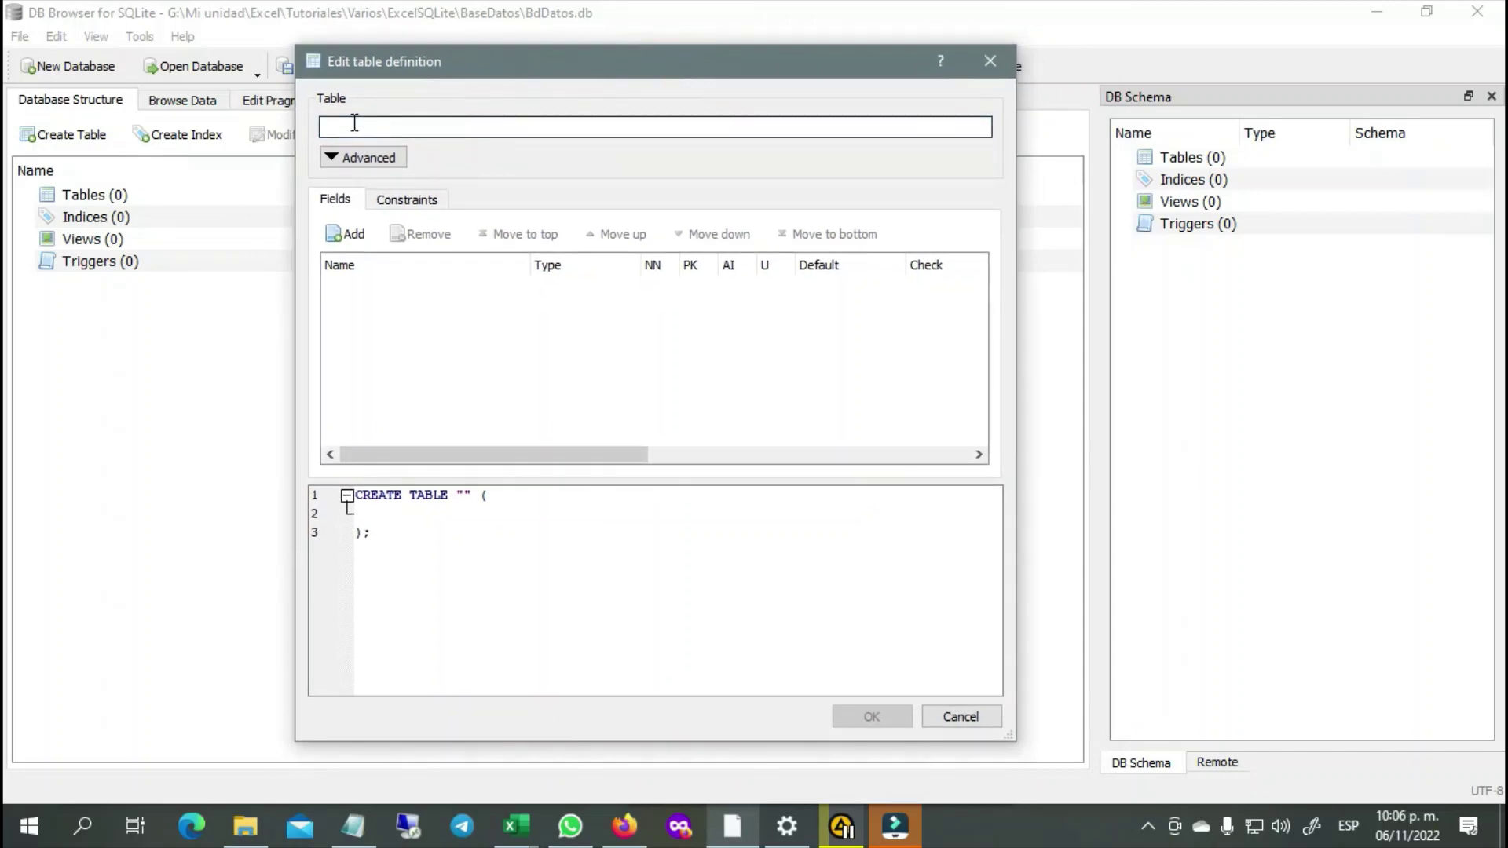
# Name the new table Tblclientes in the table definition.
pyautogui.click(334, 99)
pyautogui.write('B')
pyautogui.write('blclientes')
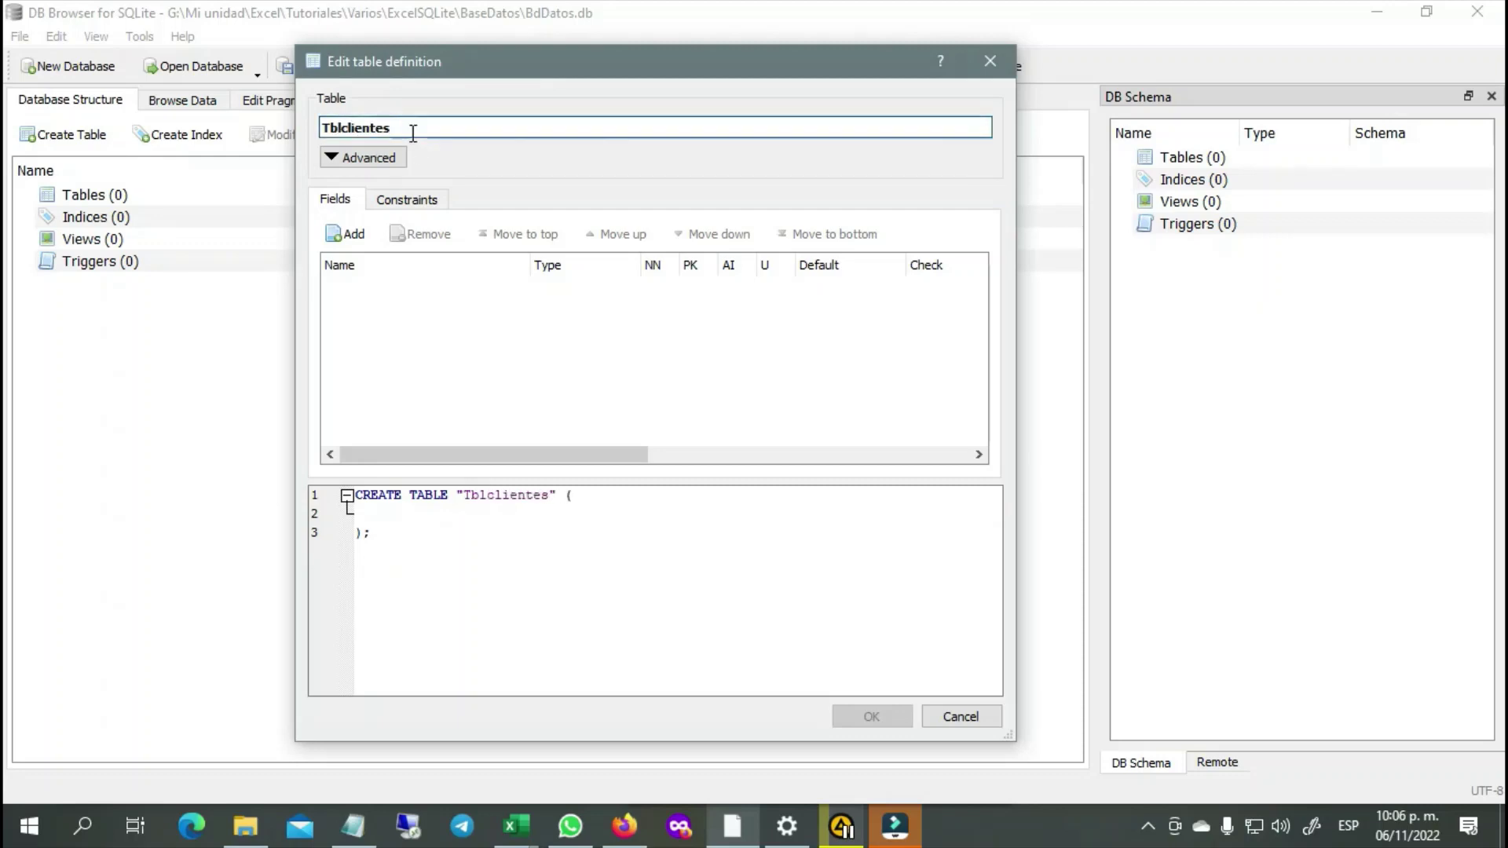
pyautogui.doubleClick(384, 129)
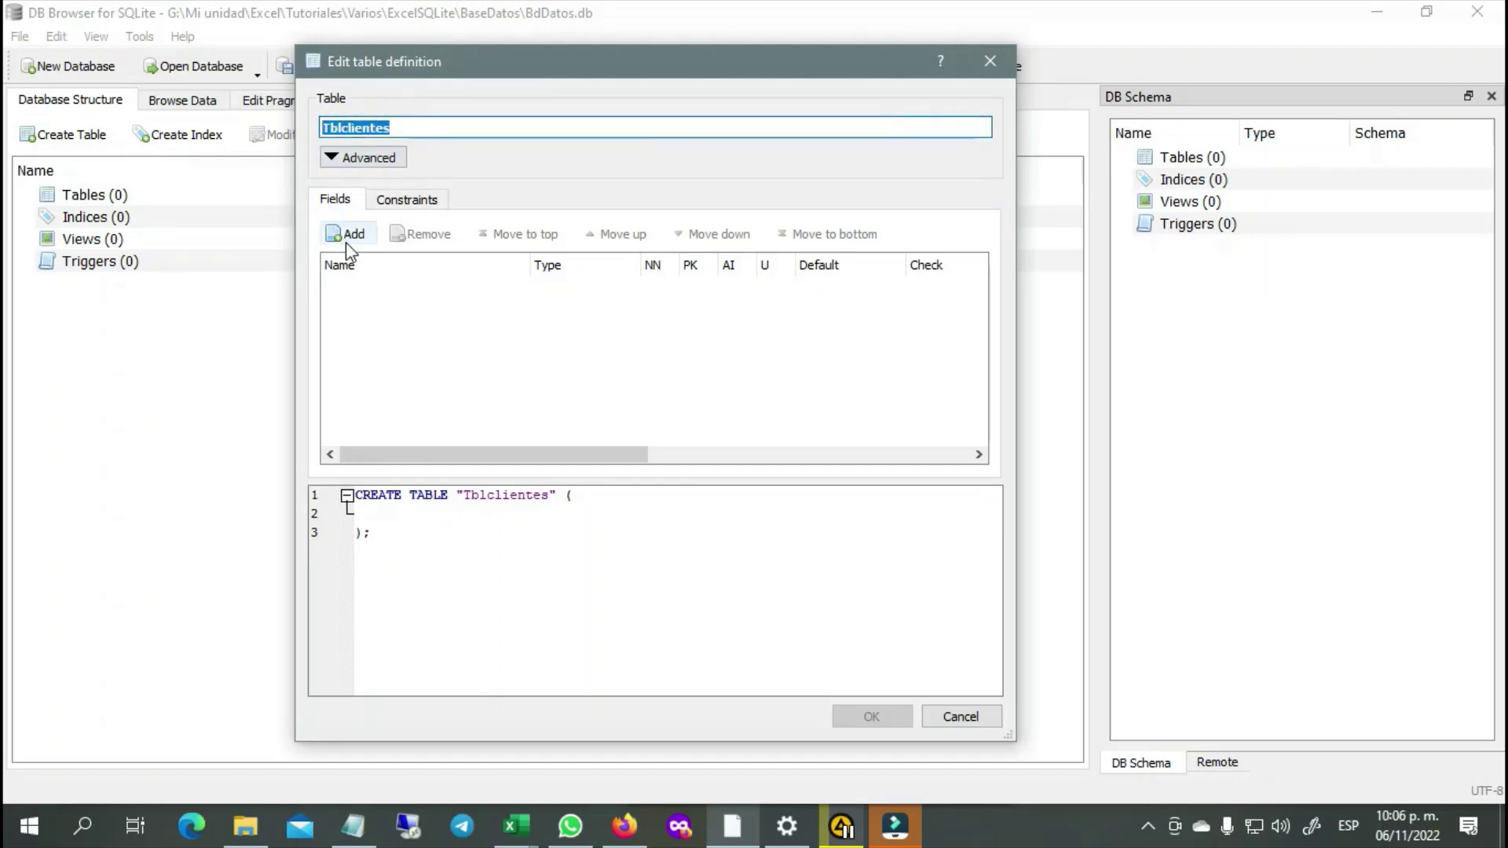
pyautogui.click(405, 128)
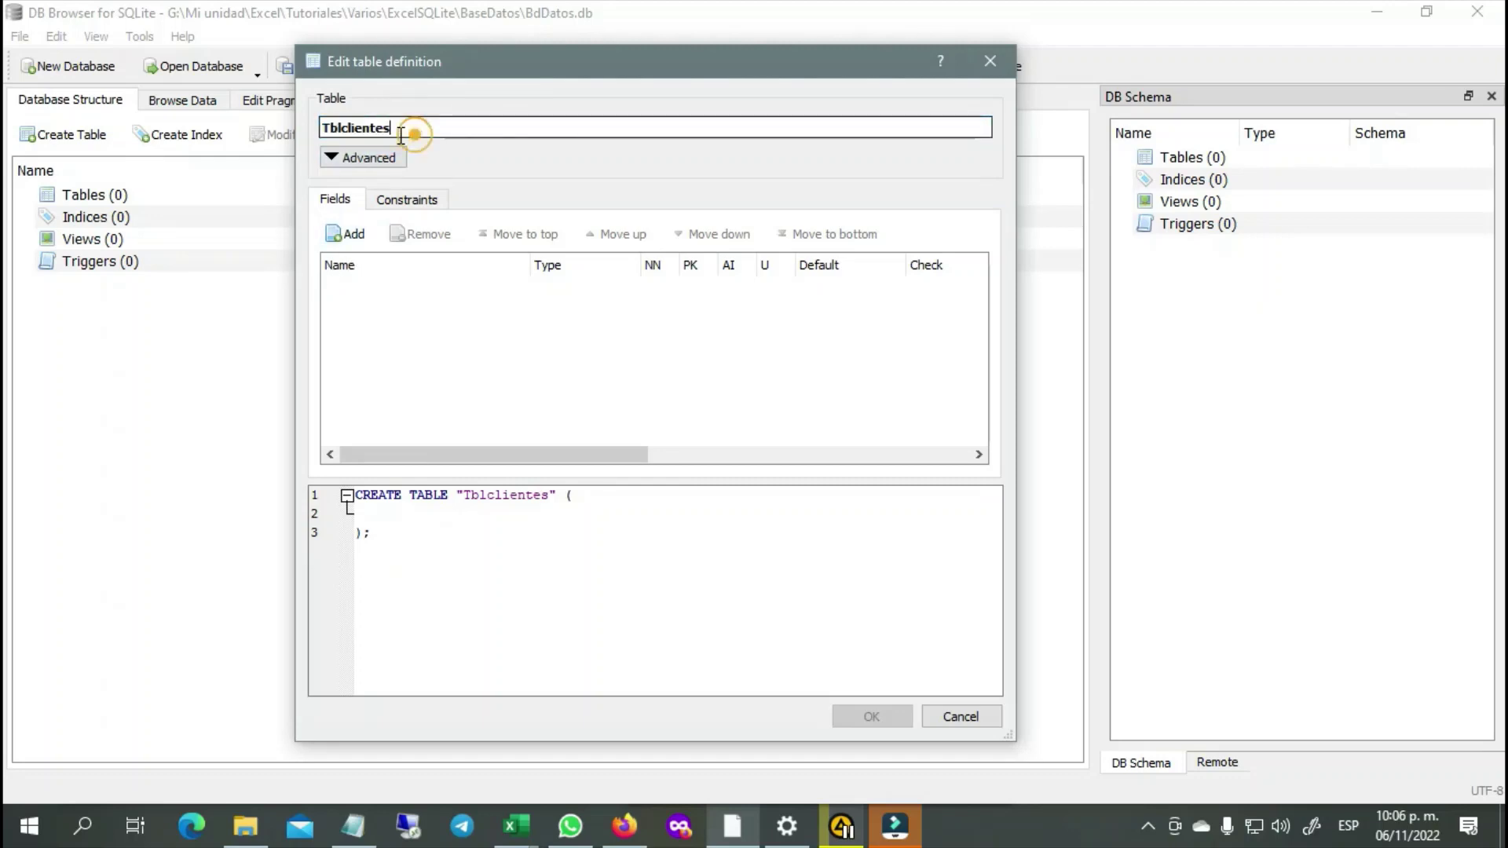
# Add a first field named ID to the table and set its type to NUMERIC.
pyautogui.click(353, 236)
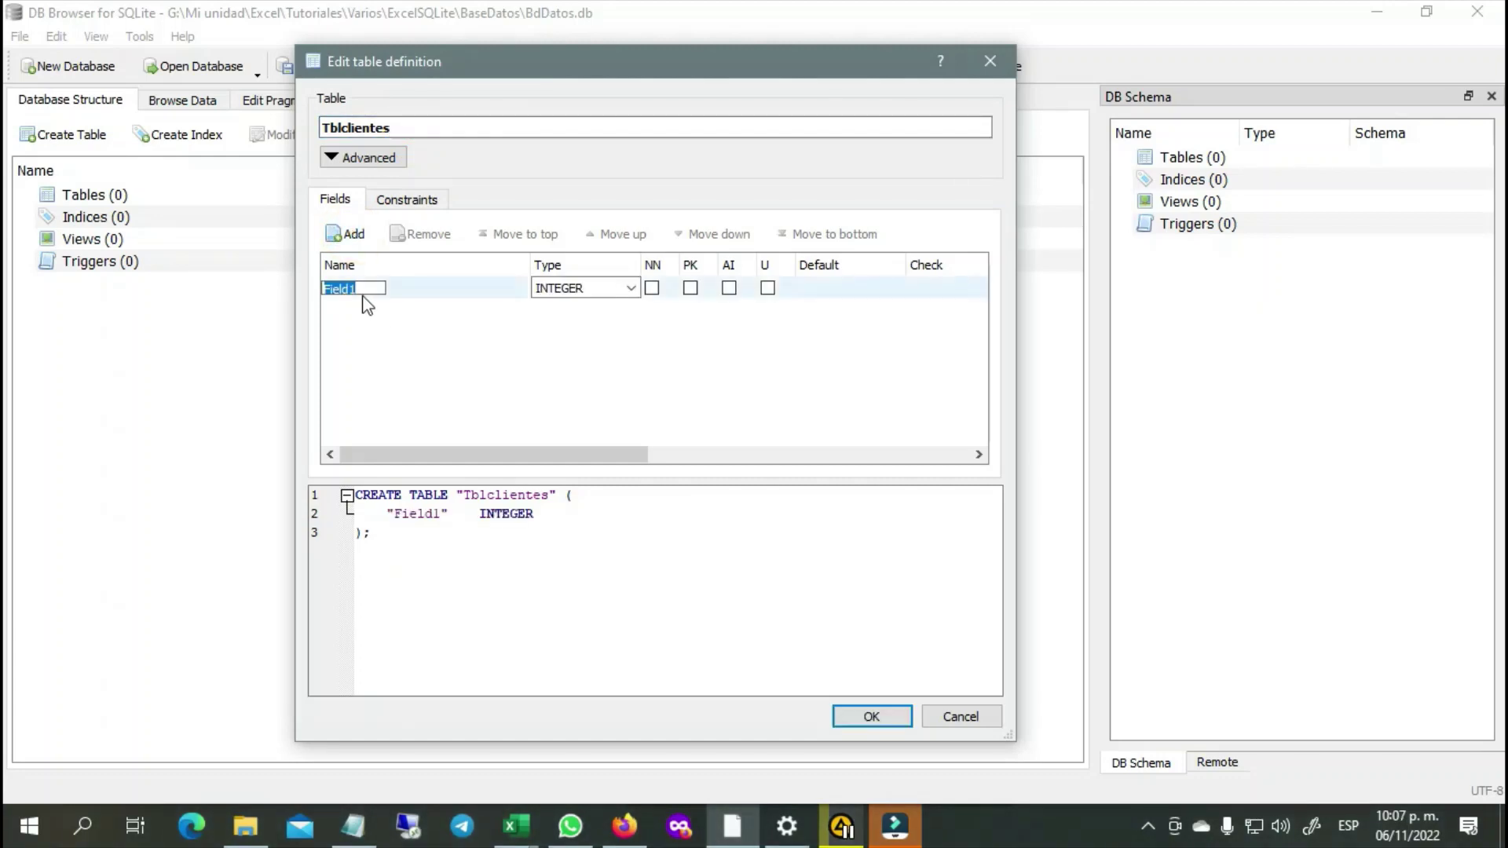
pyautogui.write('ID')
pyautogui.click(633, 288)
pyautogui.click(634, 288)
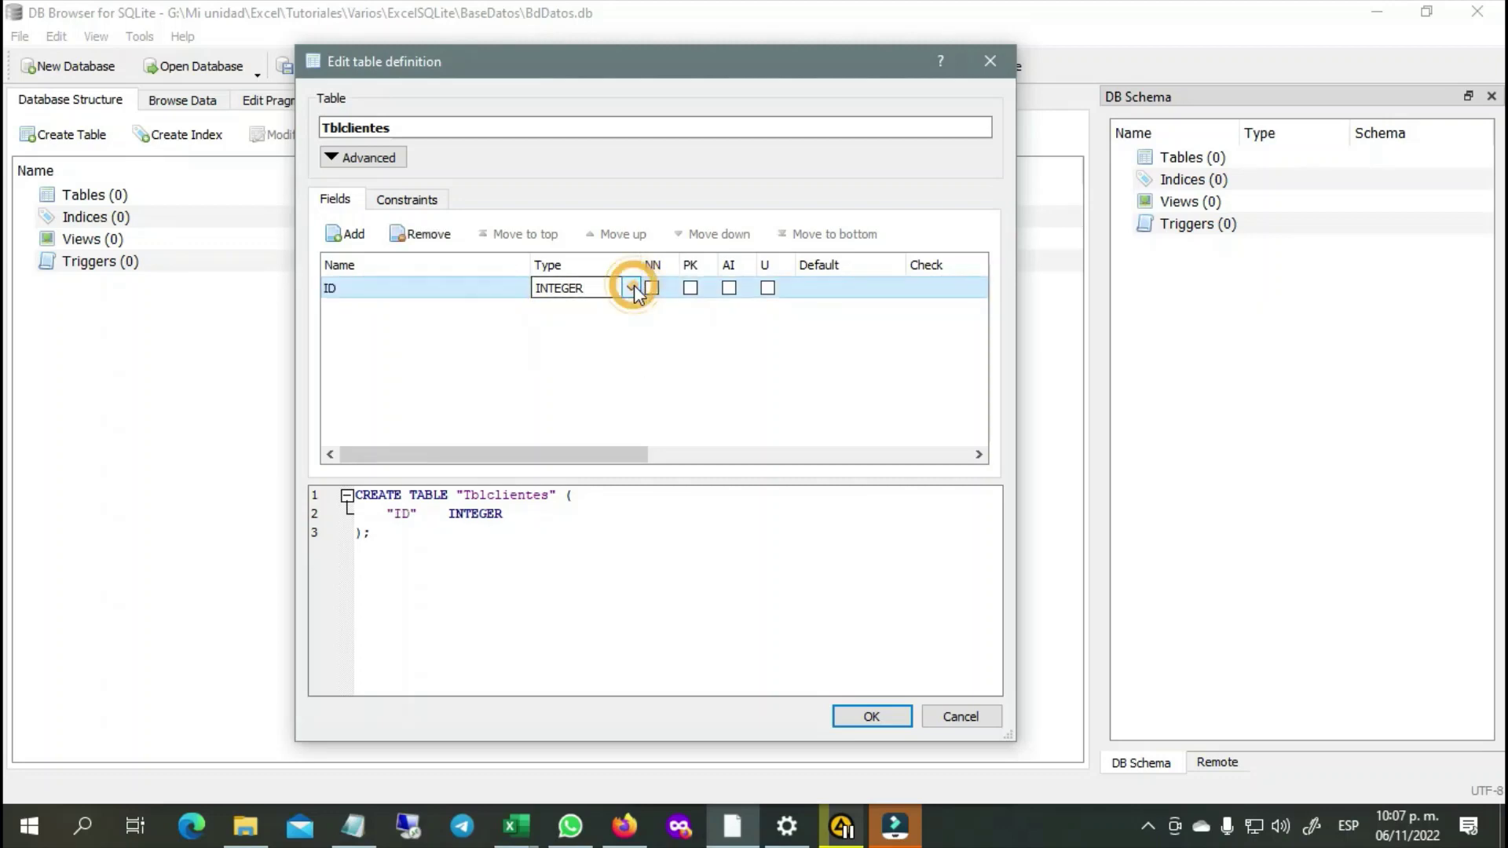
pyautogui.click(634, 288)
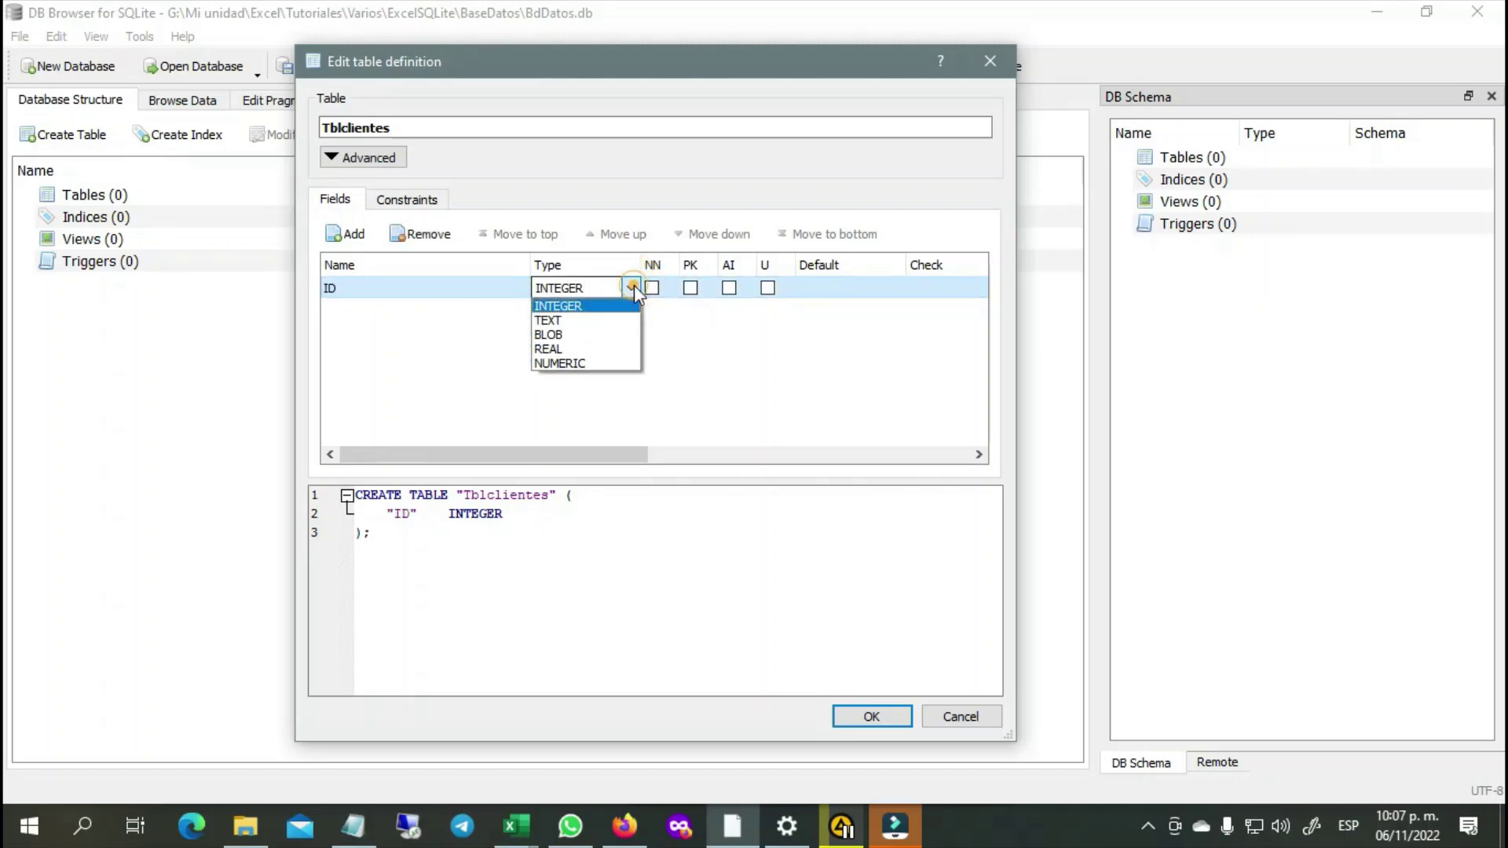
pyautogui.click(582, 364)
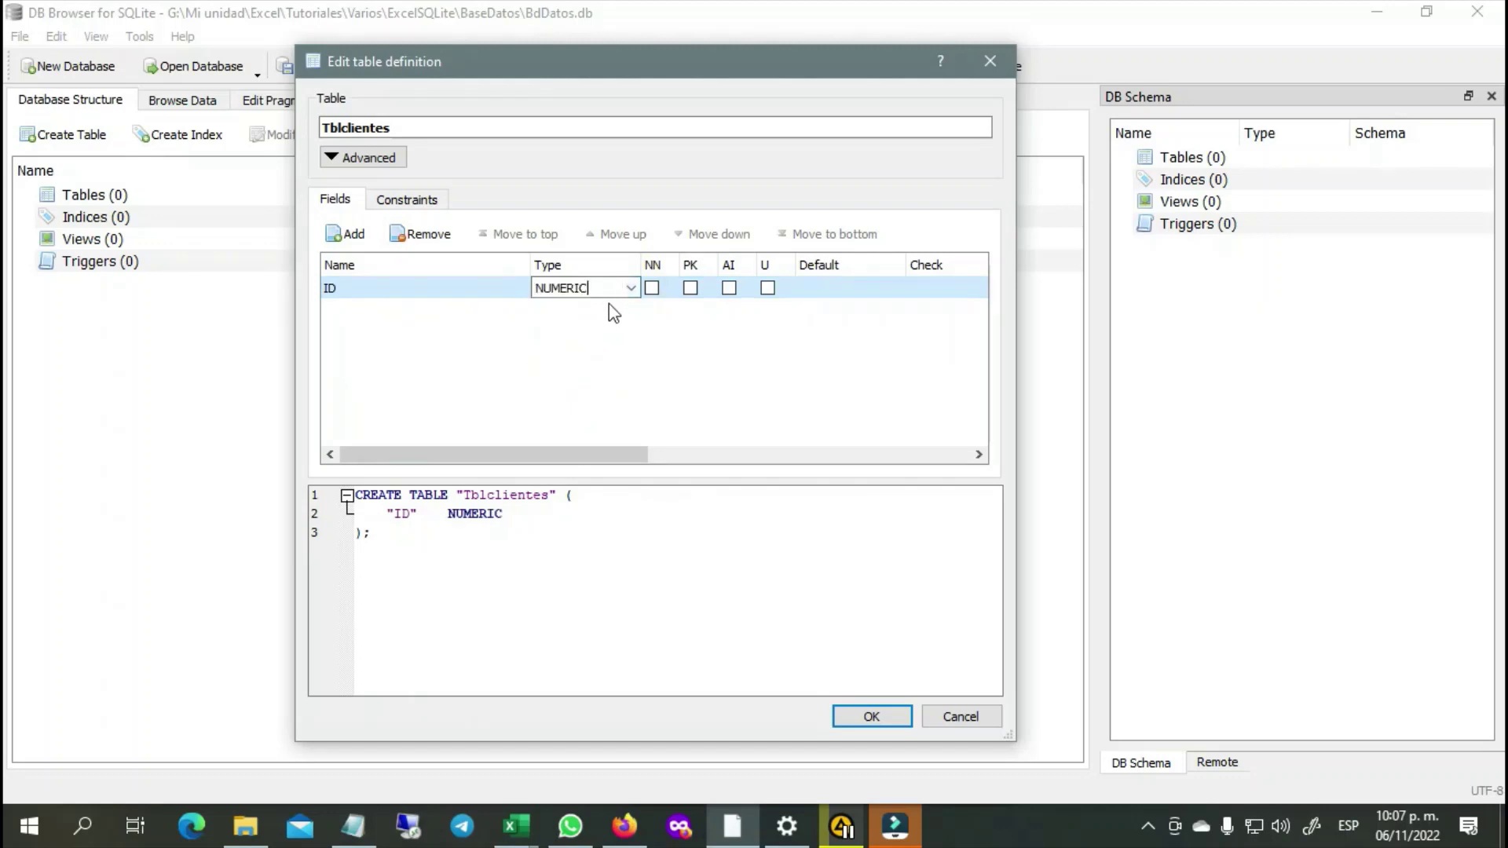
# Make the ID field an INTEGER that is not null, primary key, autoincrement and unique.
pyautogui.click(653, 289)
pyautogui.click(690, 288)
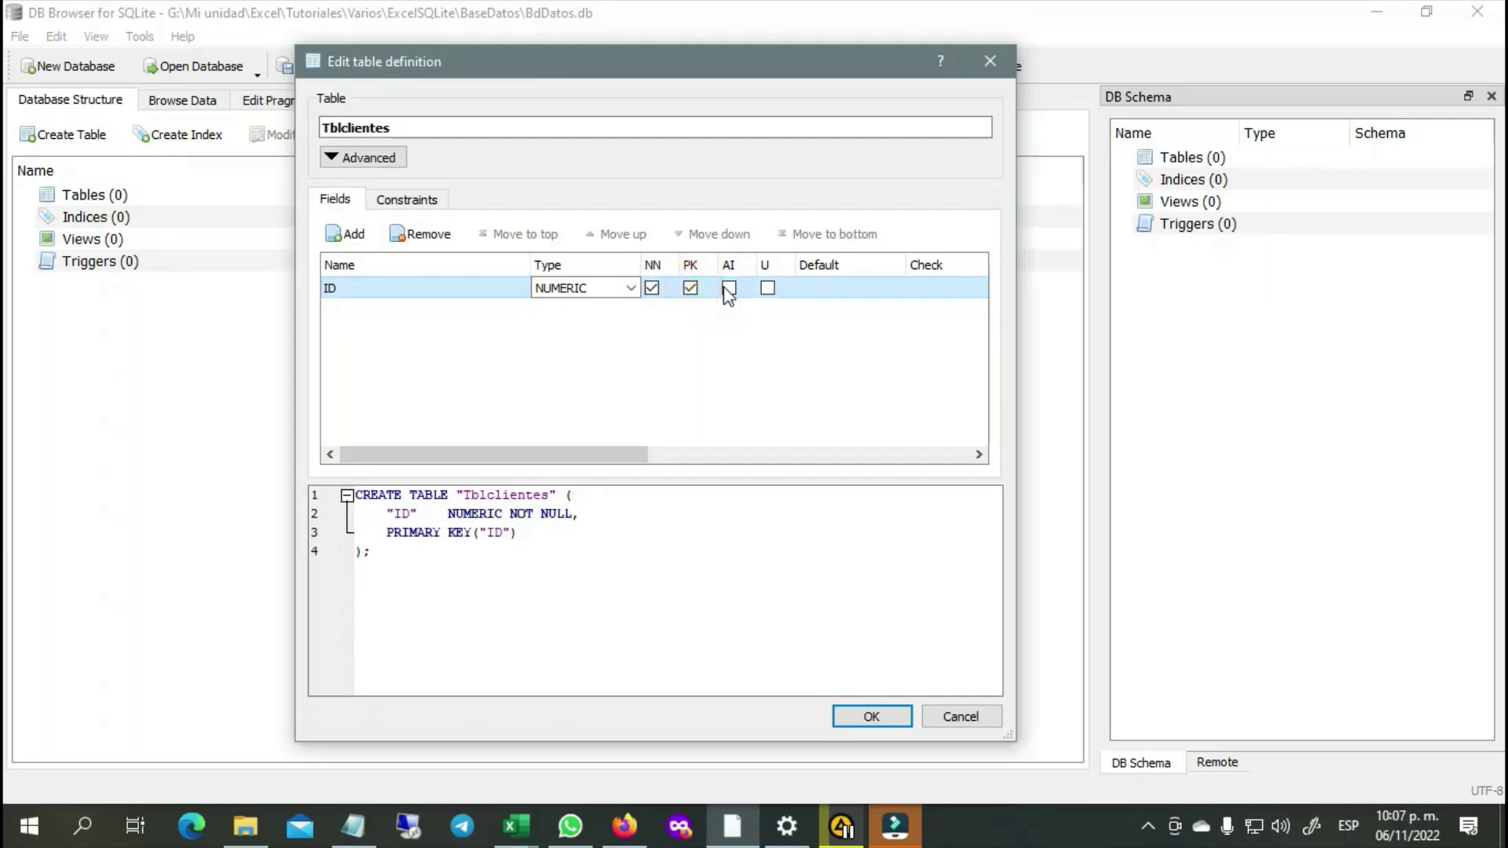
pyautogui.click(729, 288)
pyautogui.click(768, 288)
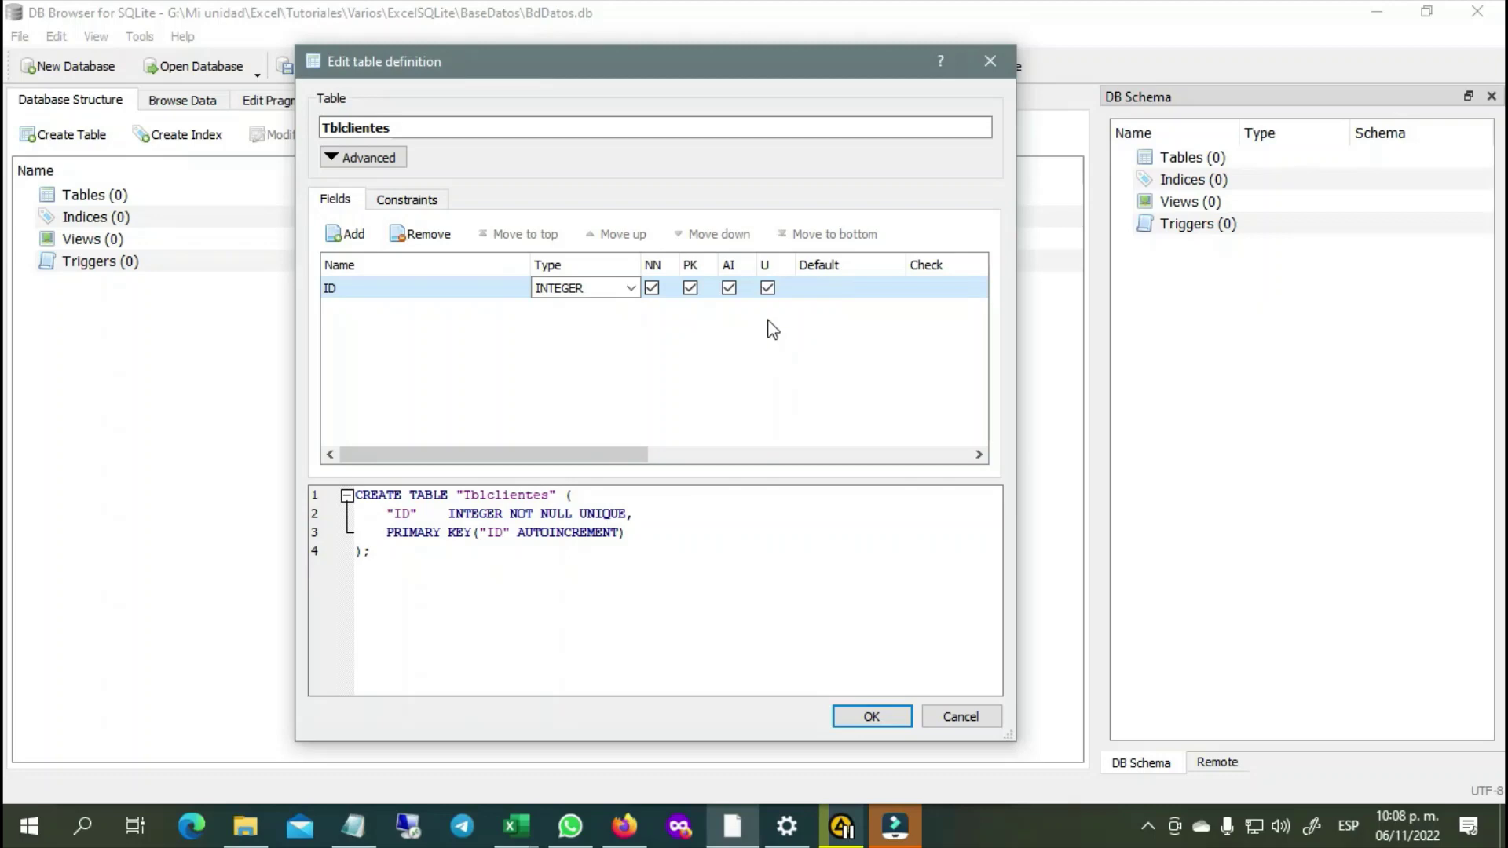
# Add a second field to the table, and switch to the Visual Basic editor to show the frmApp form of AppExcelSQLite.xlsm.
pyautogui.click(347, 233)
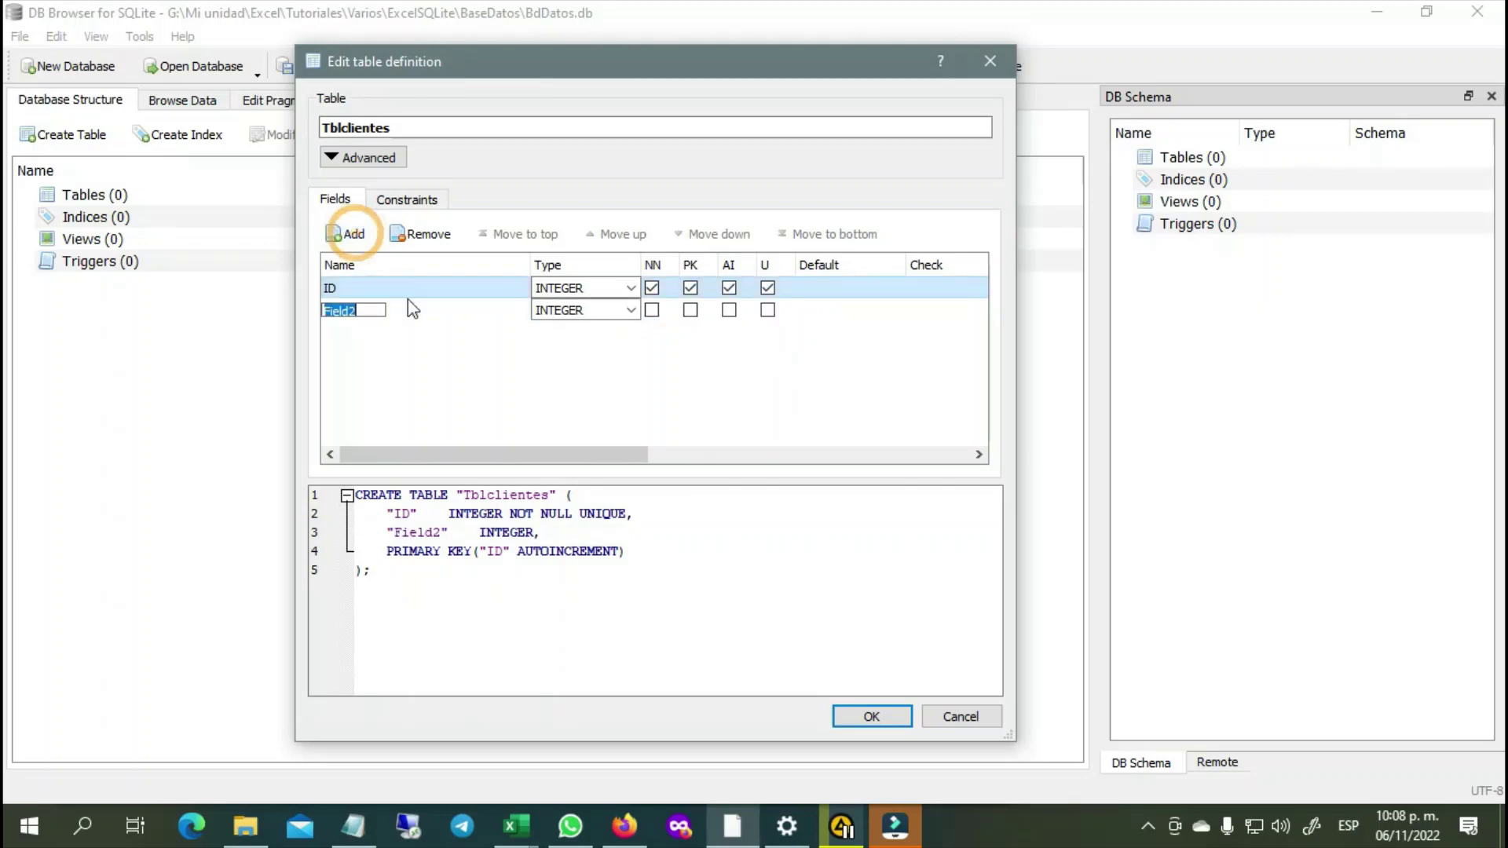
pyautogui.click(522, 828)
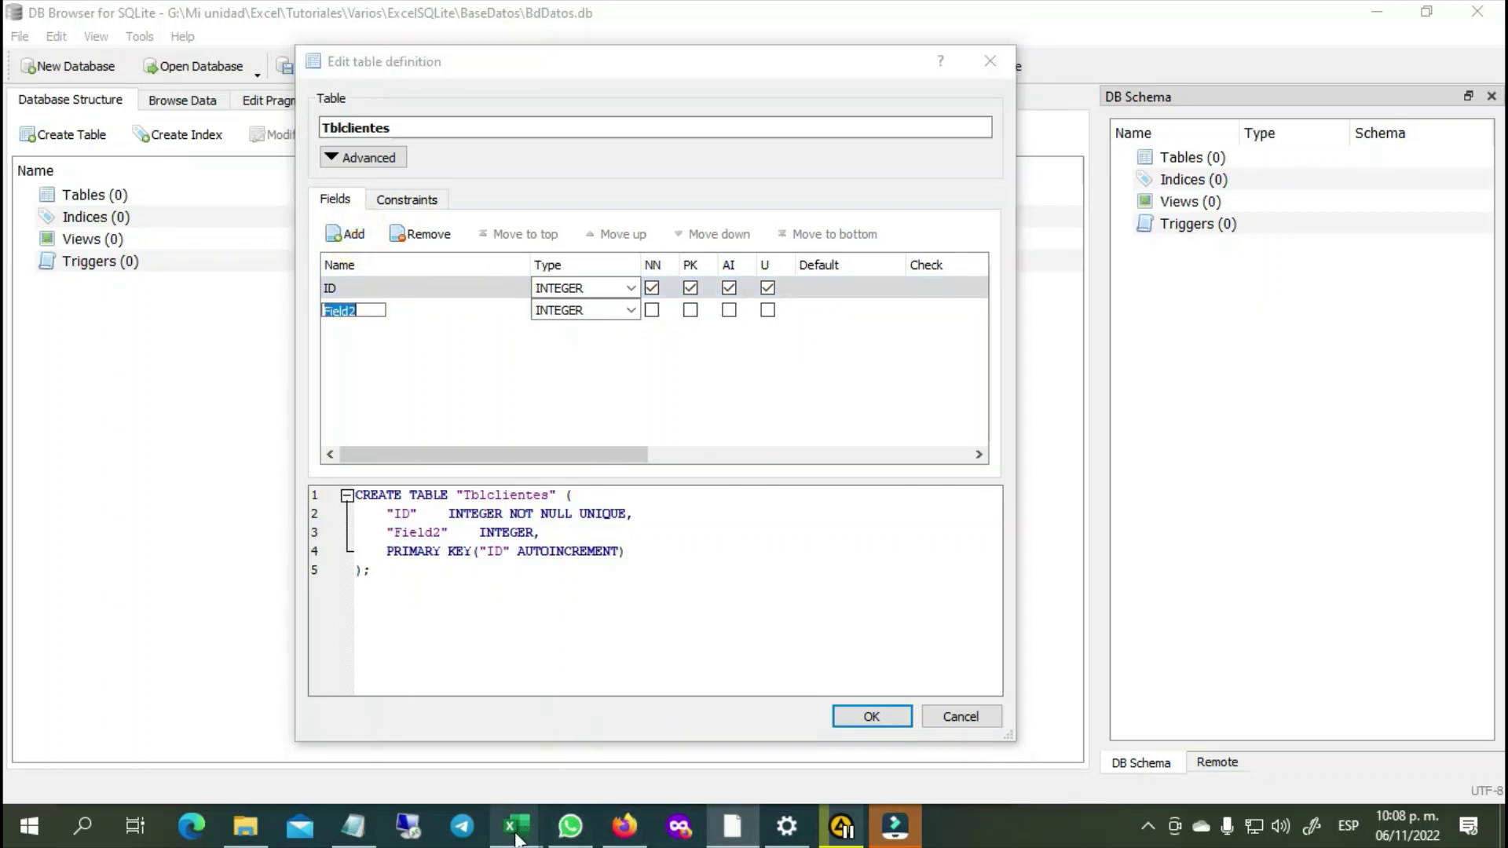
pyautogui.click(702, 760)
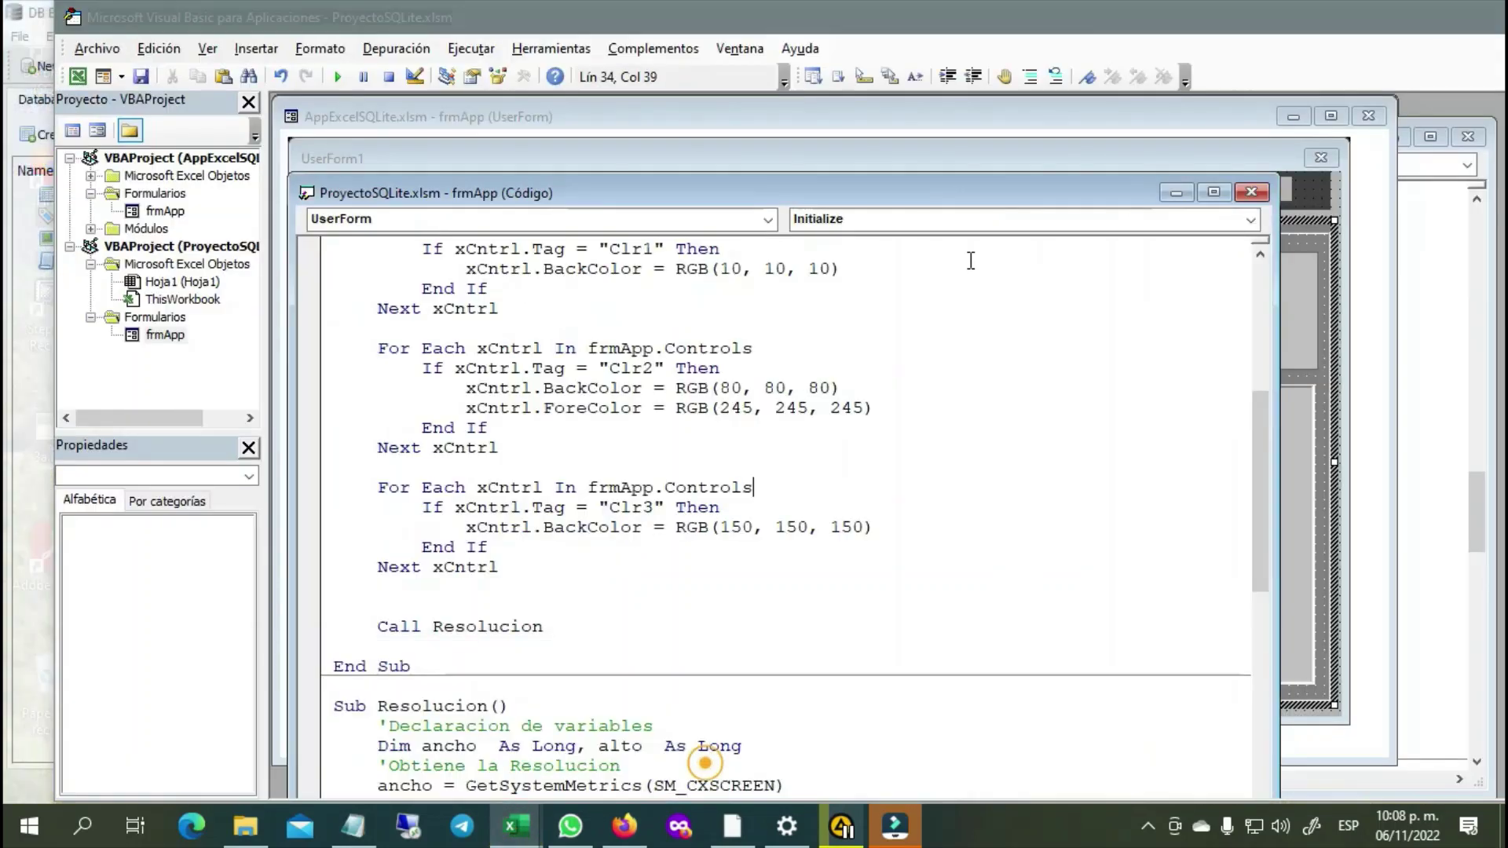
pyautogui.click(1099, 154)
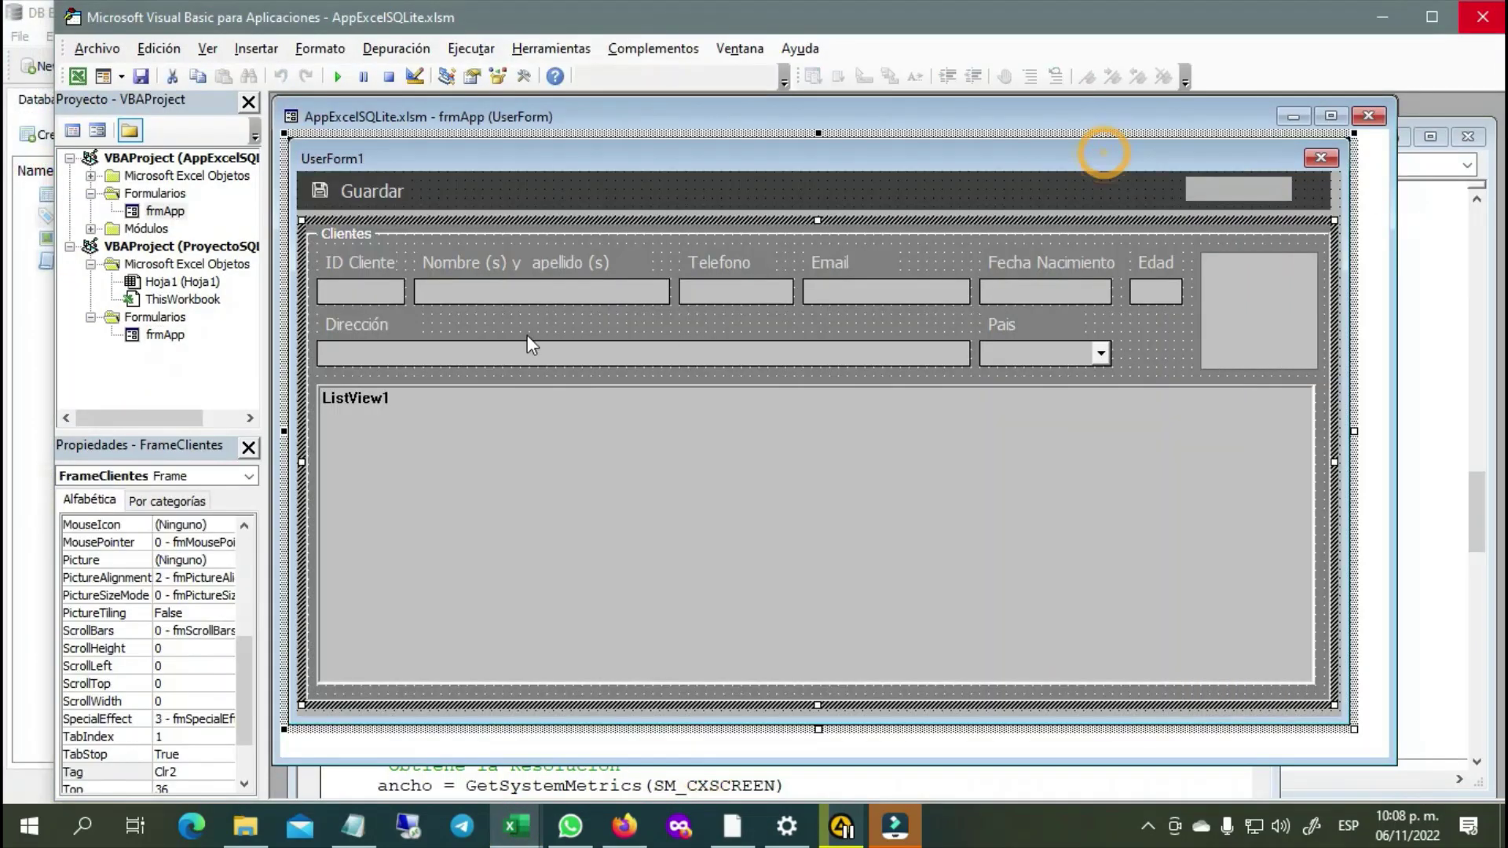
# Examine the Clientes frame's input controls on the form to determine which fields the table needs, from name and phone to address and country.
pyautogui.click(478, 292)
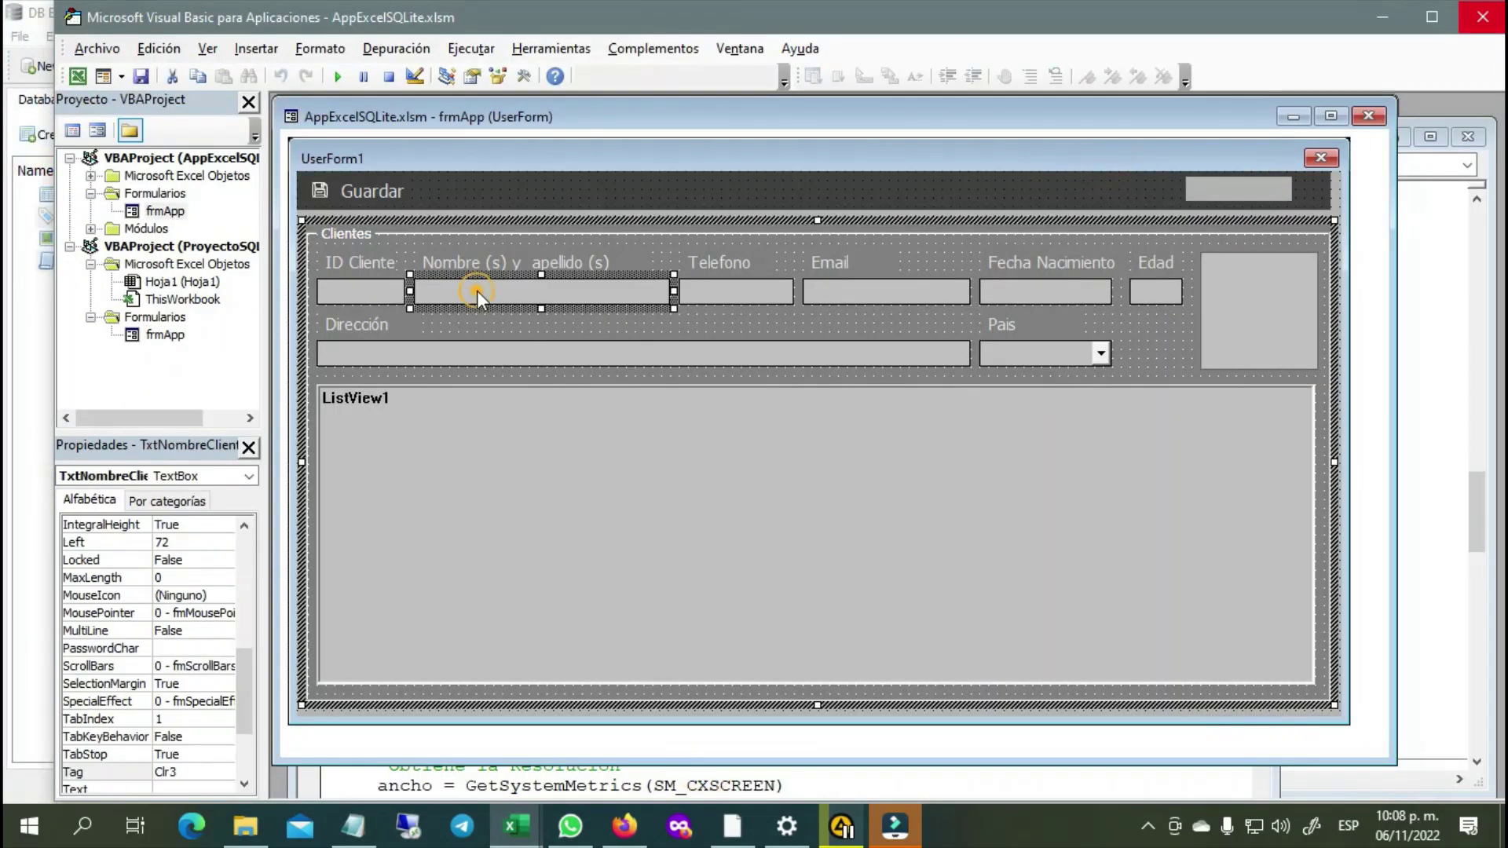
pyautogui.click(740, 289)
pyautogui.click(902, 289)
pyautogui.click(1016, 290)
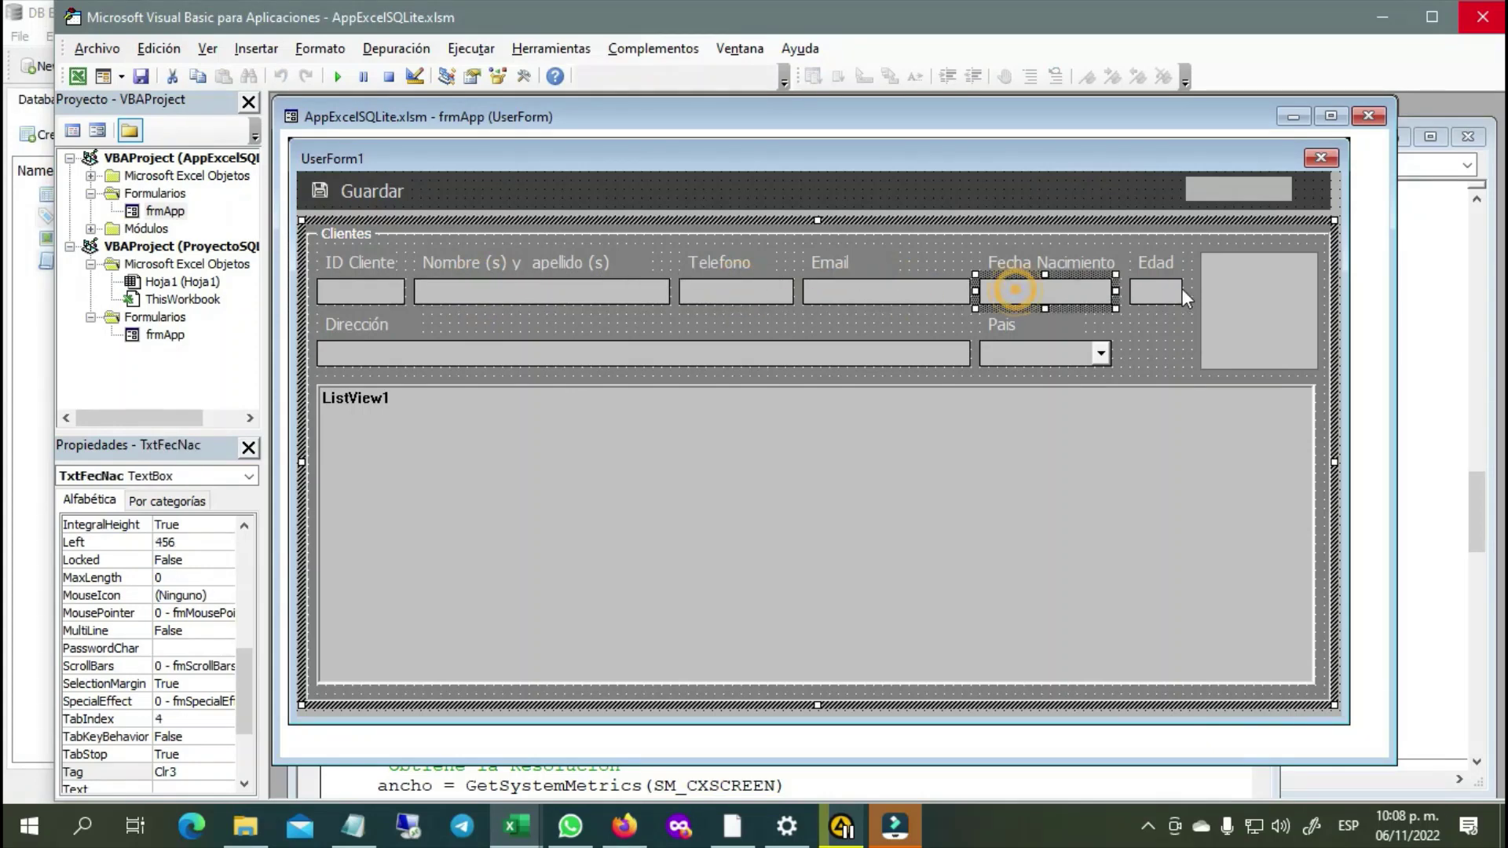
pyautogui.click(1153, 288)
pyautogui.click(597, 290)
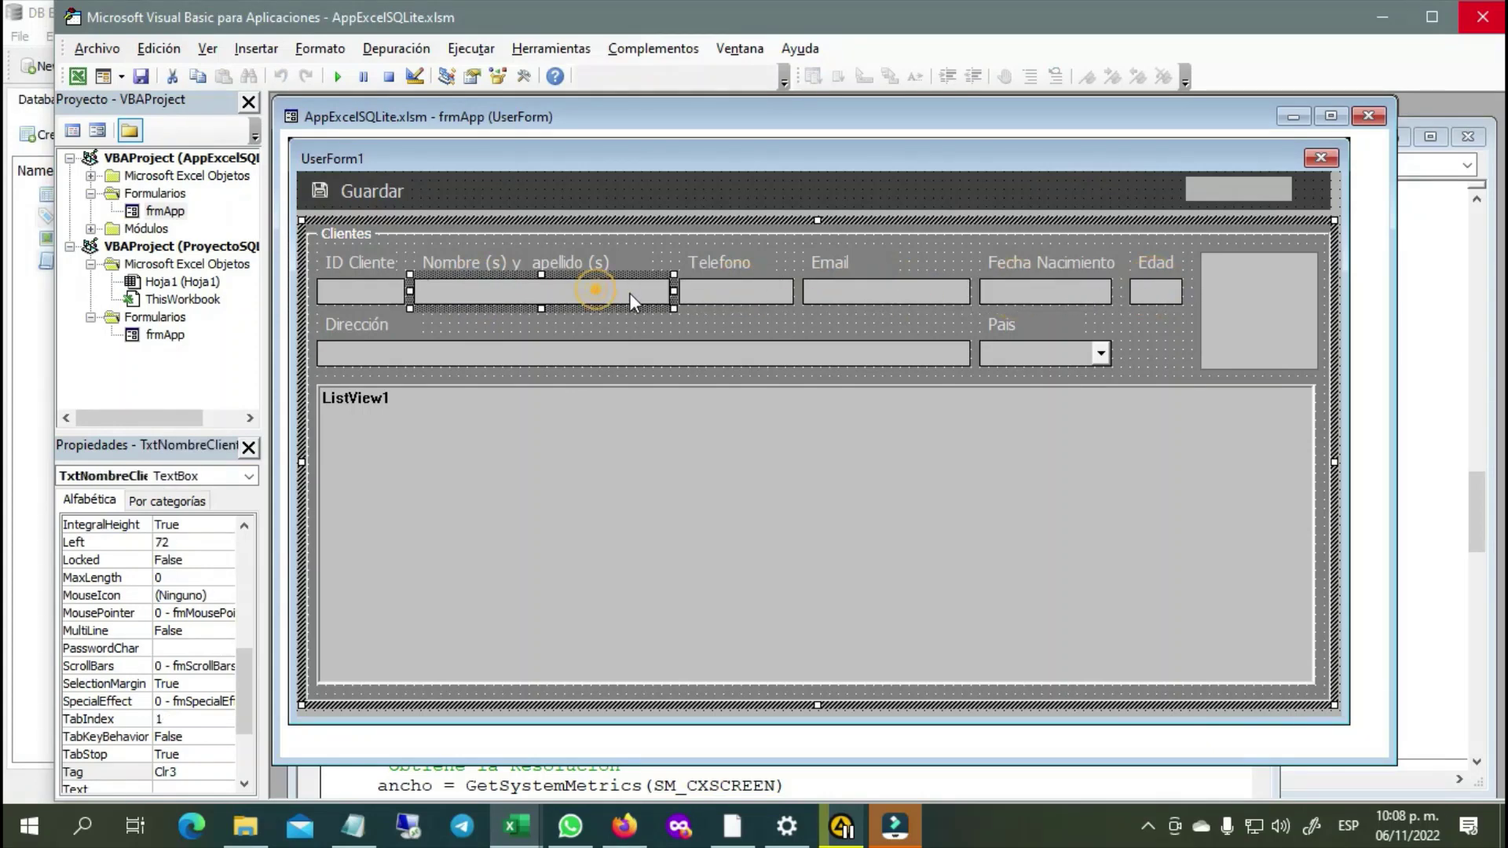
pyautogui.click(765, 289)
pyautogui.click(864, 290)
pyautogui.click(1013, 290)
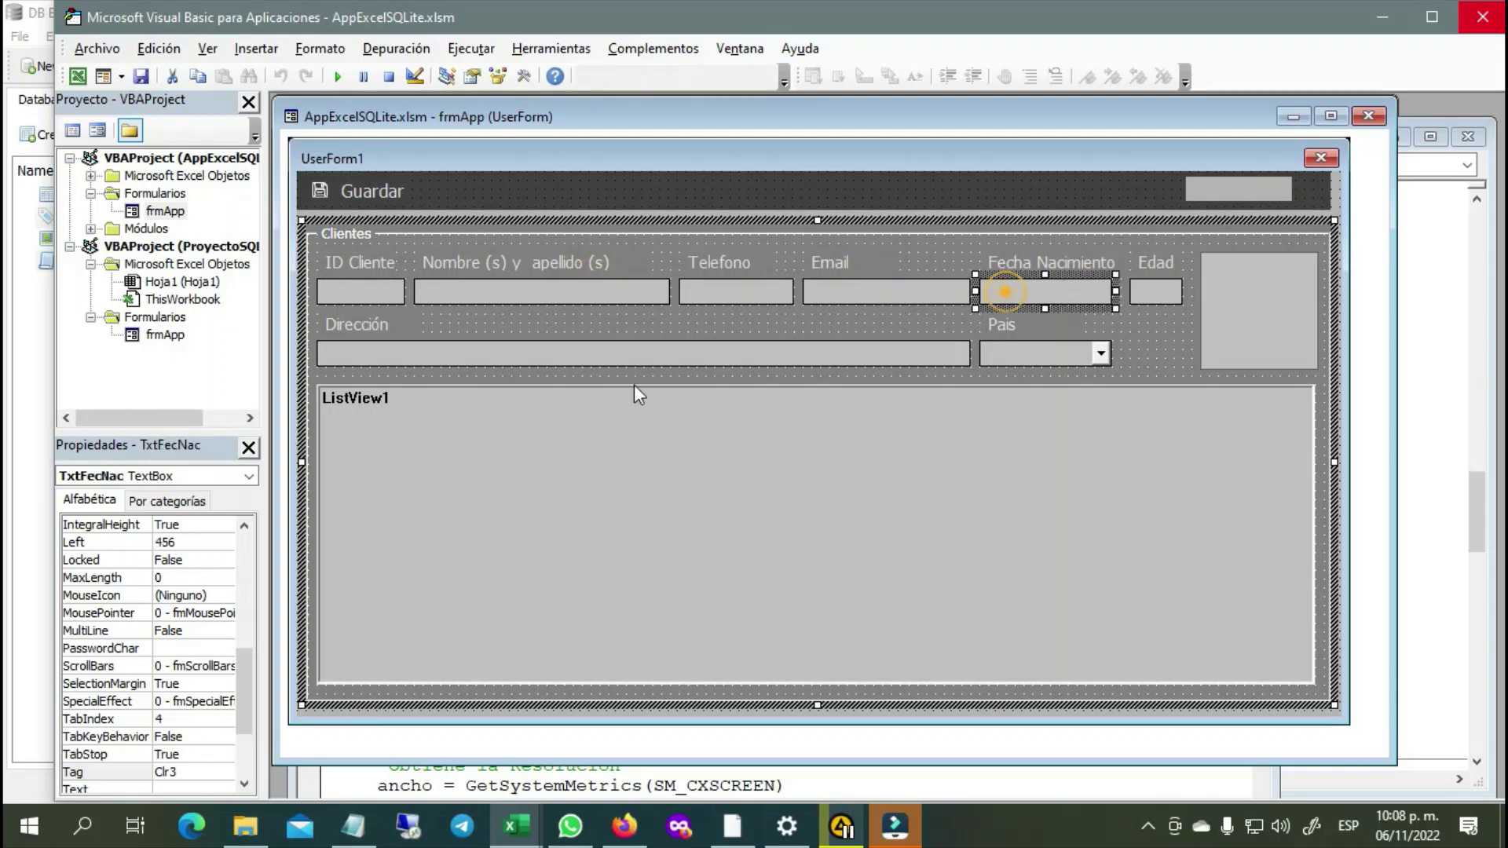
pyautogui.click(651, 351)
pyautogui.click(1020, 356)
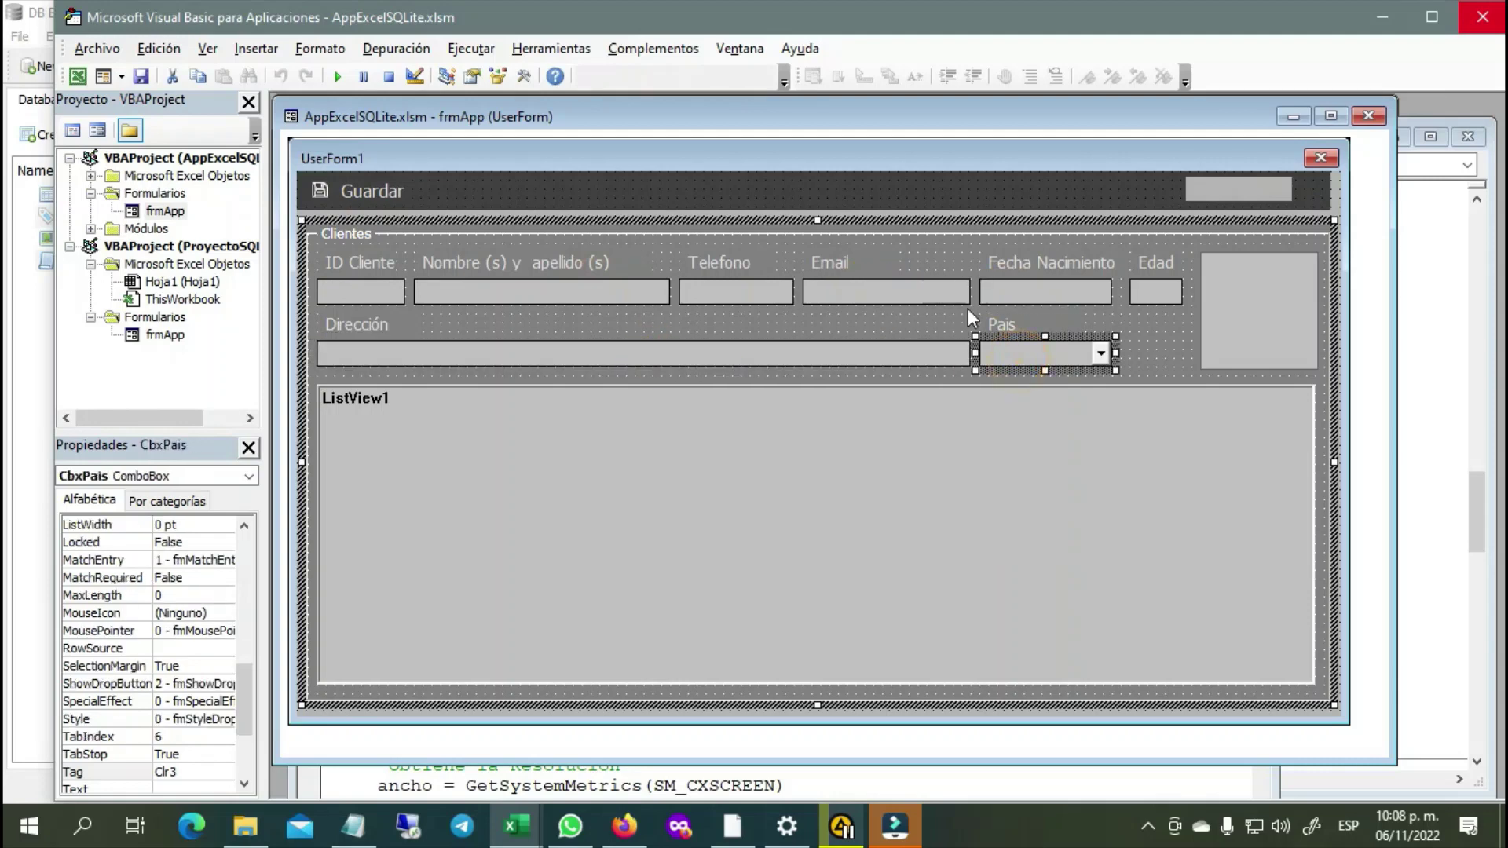
pyautogui.click(640, 294)
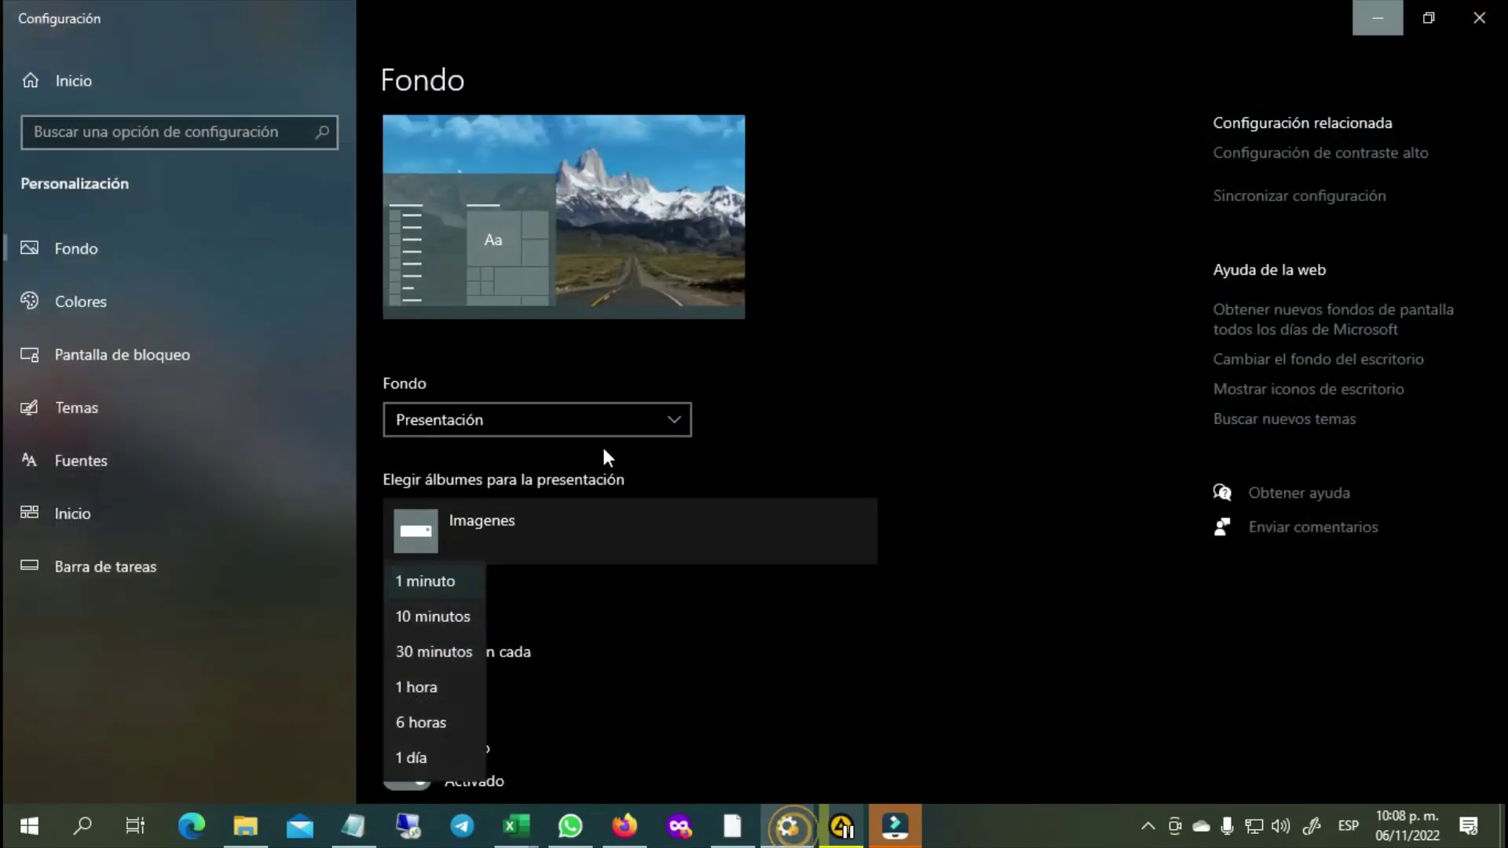
pyautogui.click(602, 444)
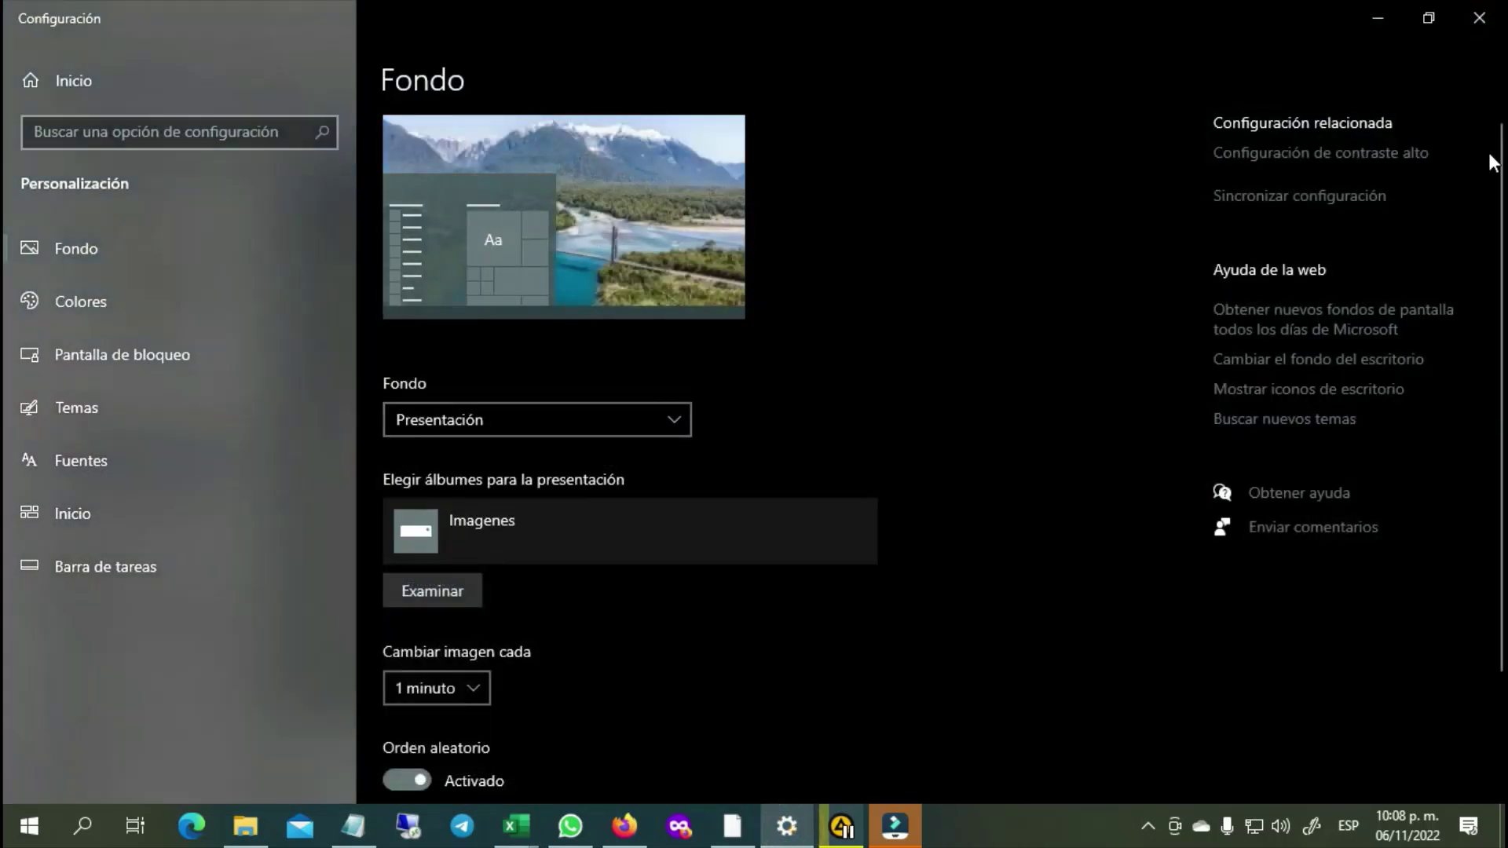
pyautogui.click(1480, 18)
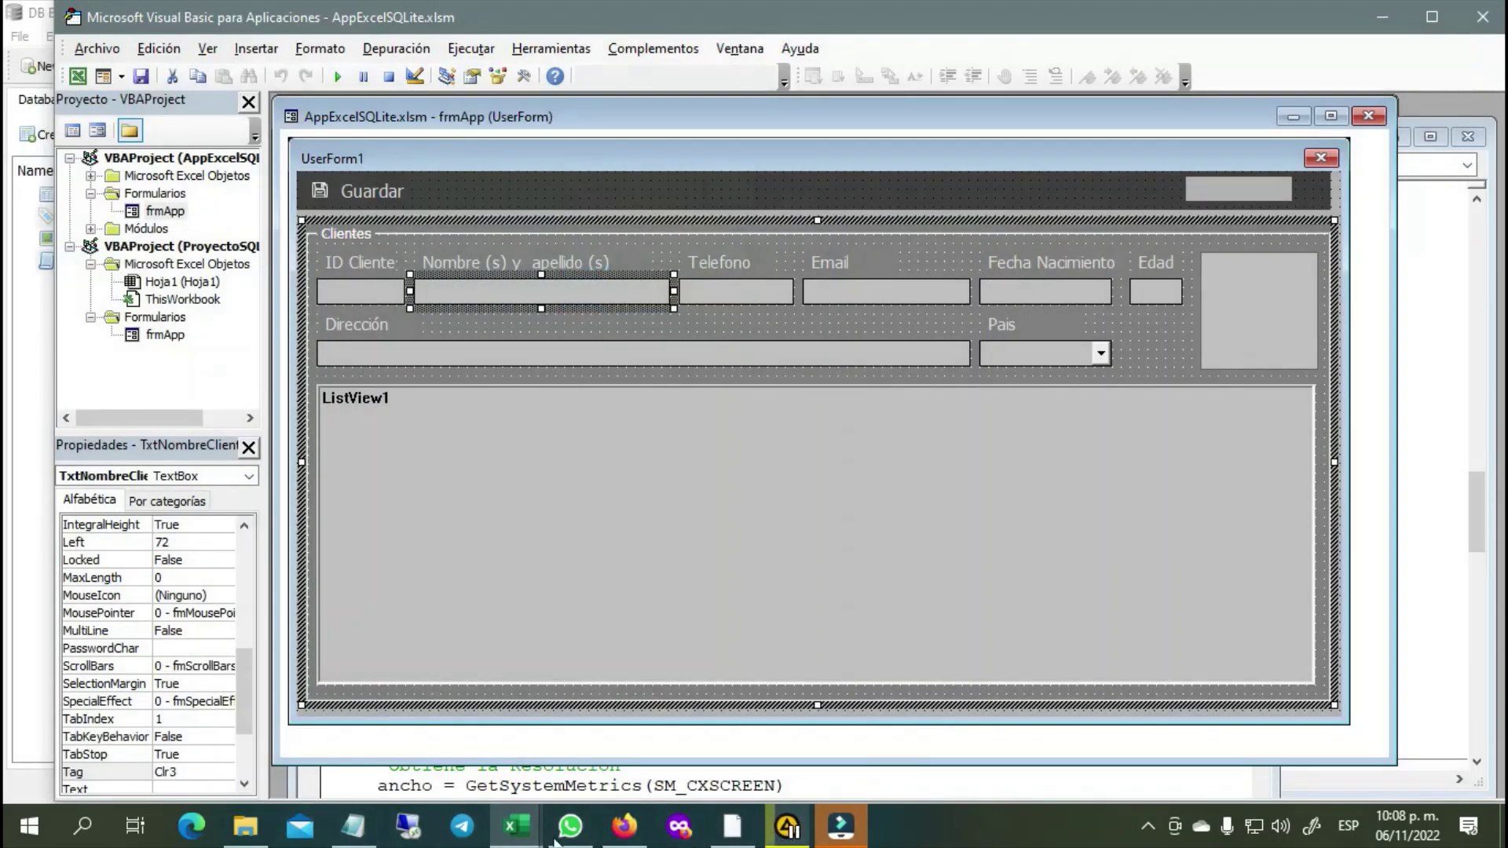
# Back in DB Browser for SQLite, name the second field NOMBRE and set its type to TEXT.
pyautogui.click(732, 827)
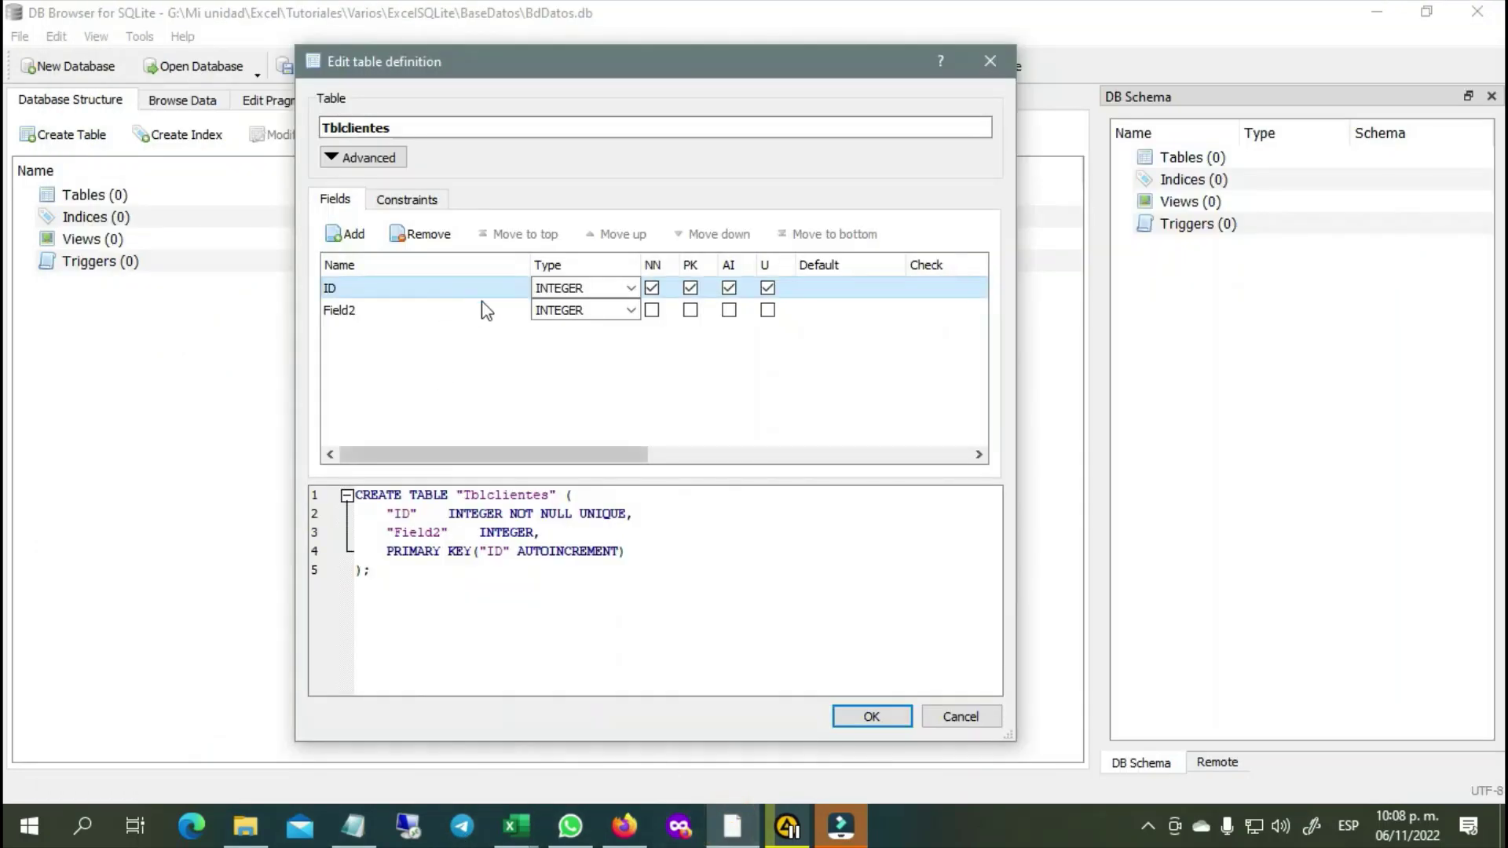
pyautogui.click(418, 318)
pyautogui.click(396, 313)
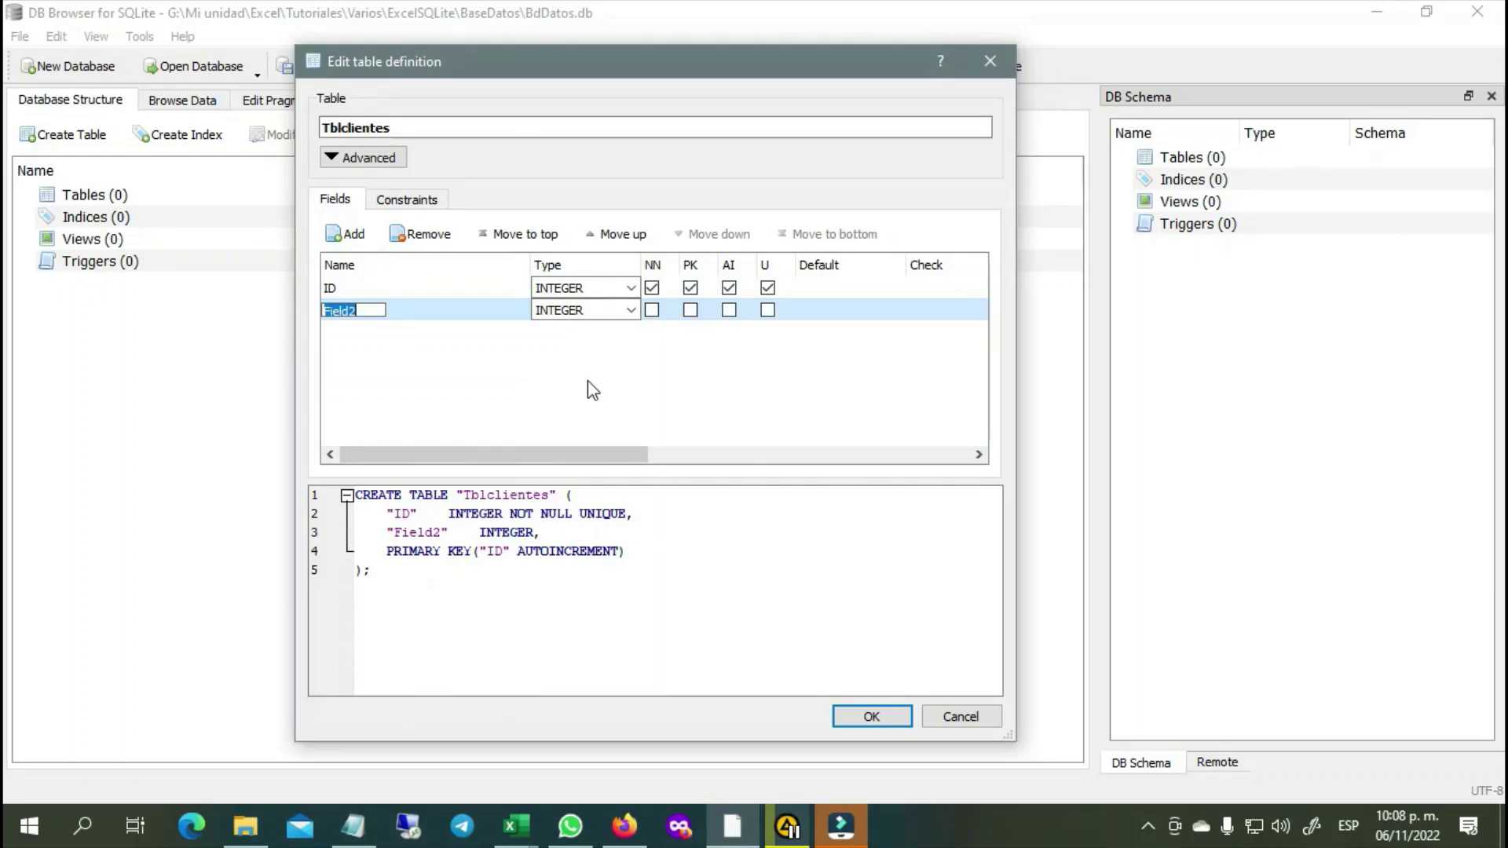
pyautogui.write('NOMBRE')
pyautogui.click(630, 311)
pyautogui.click(572, 344)
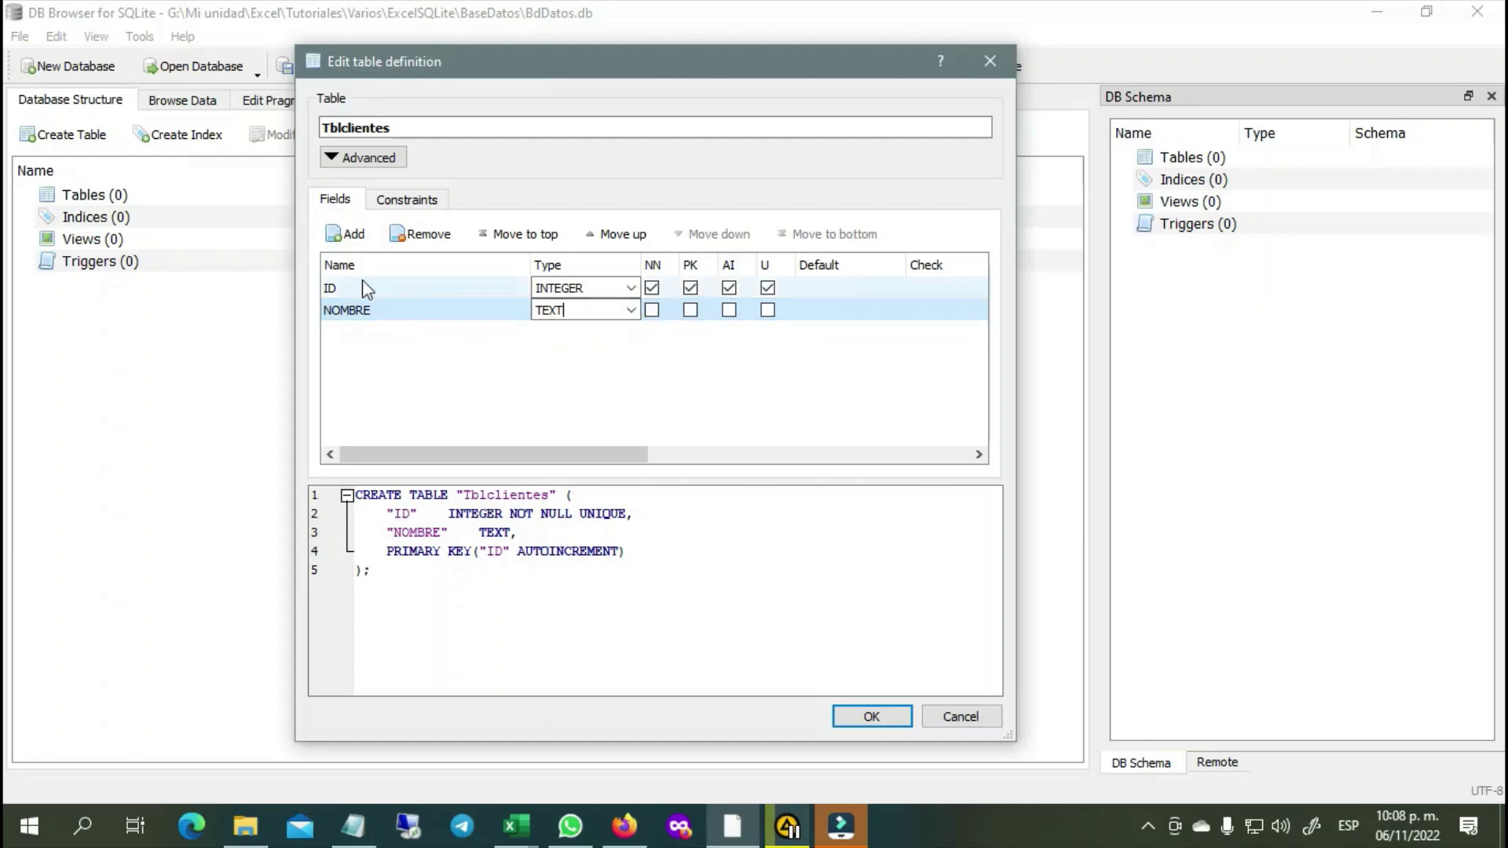
# Add a third field named TELEFONO and set its type to NUMERIC.
pyautogui.click(346, 233)
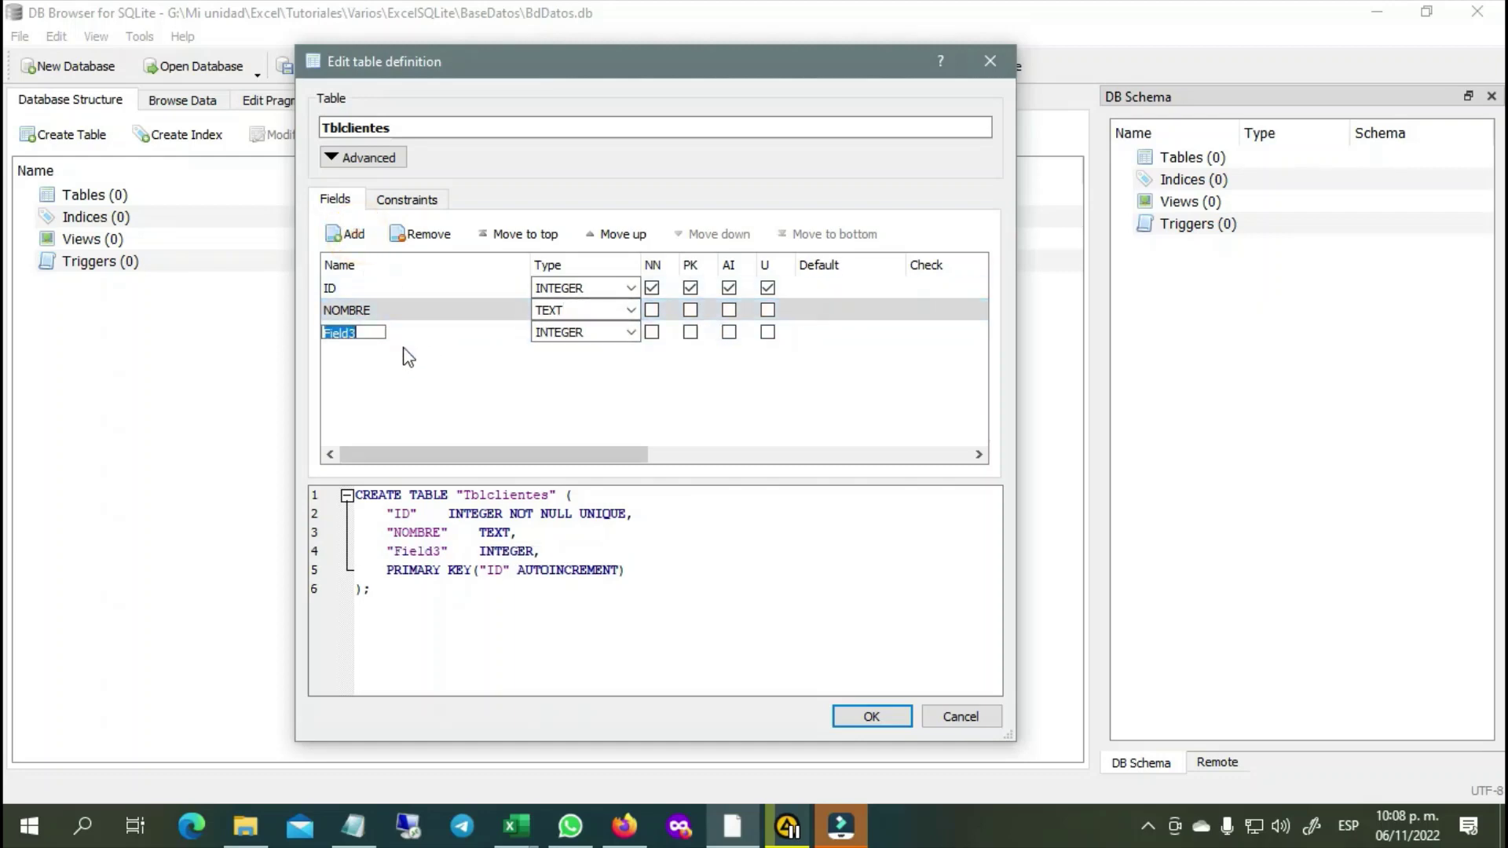
pyautogui.write('TELEFONO')
pyautogui.click(633, 331)
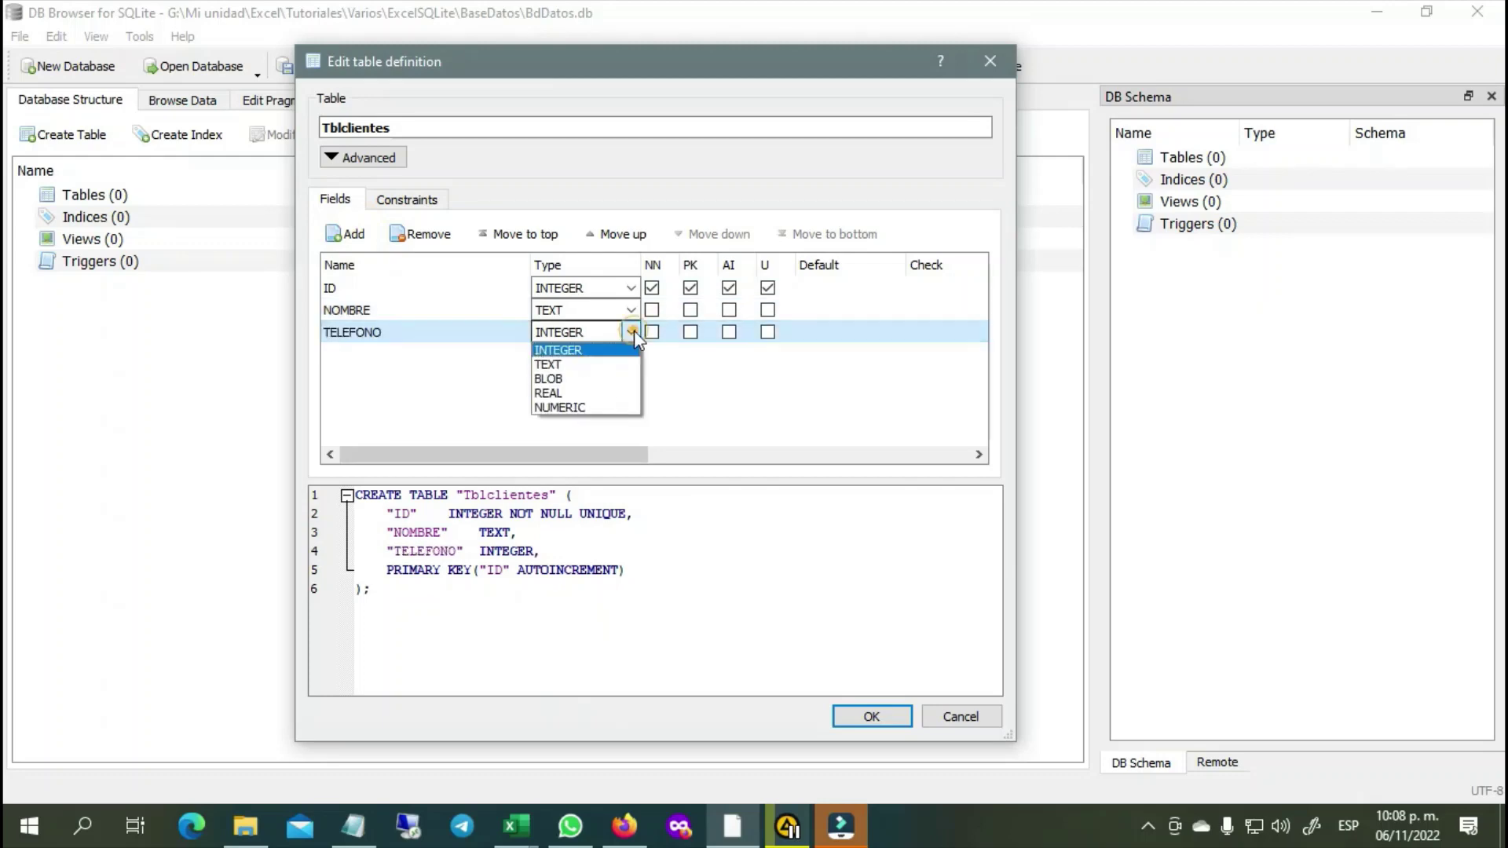
pyautogui.click(576, 408)
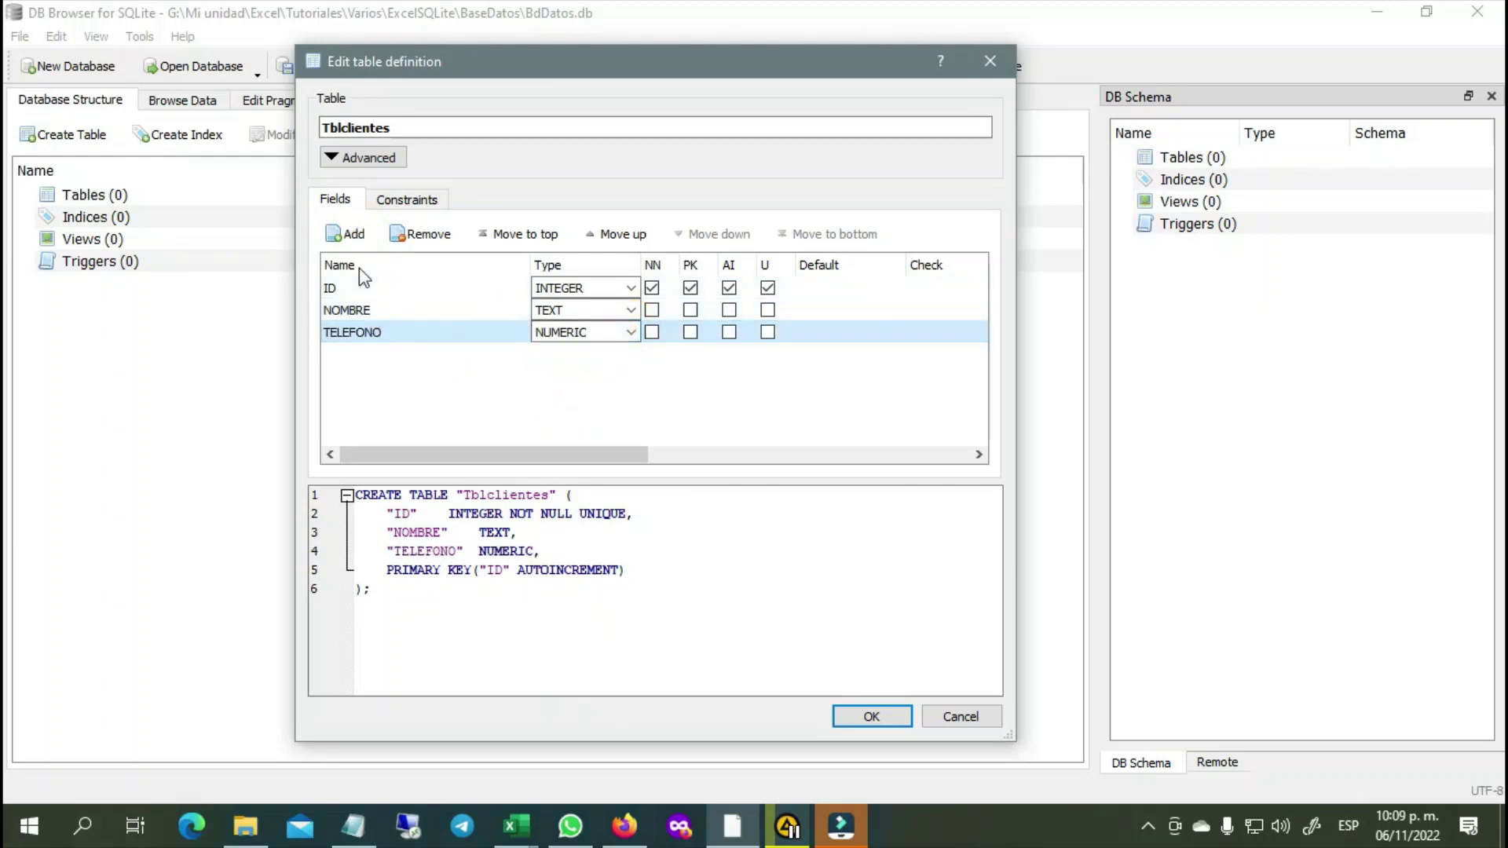
# Add a fourth field named EMAIL to the table and set its type to TEXT.
pyautogui.click(353, 236)
pyautogui.write('EMAIL')
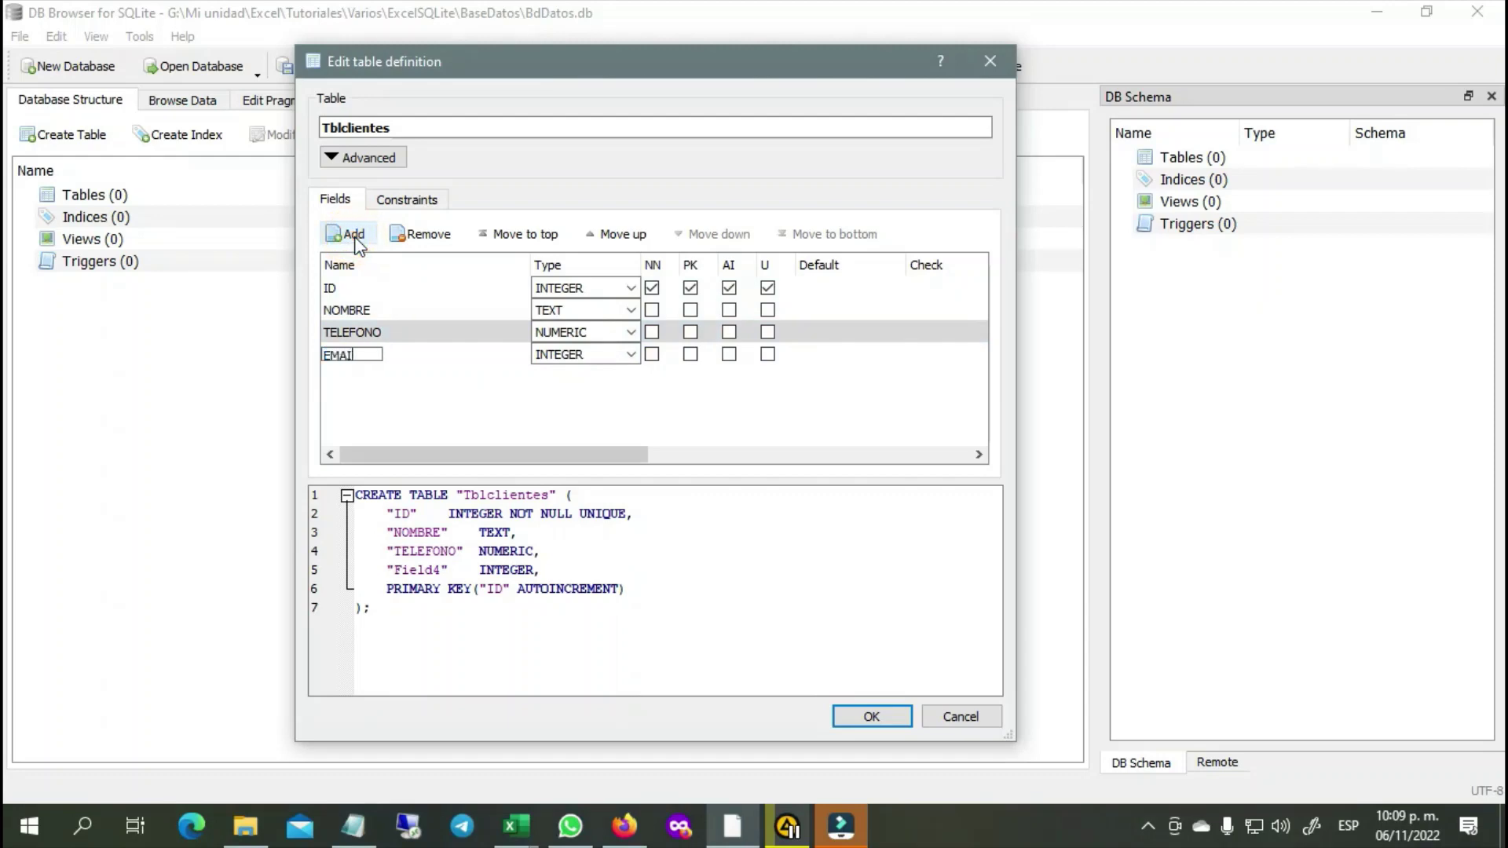
pyautogui.click(631, 355)
pyautogui.click(631, 354)
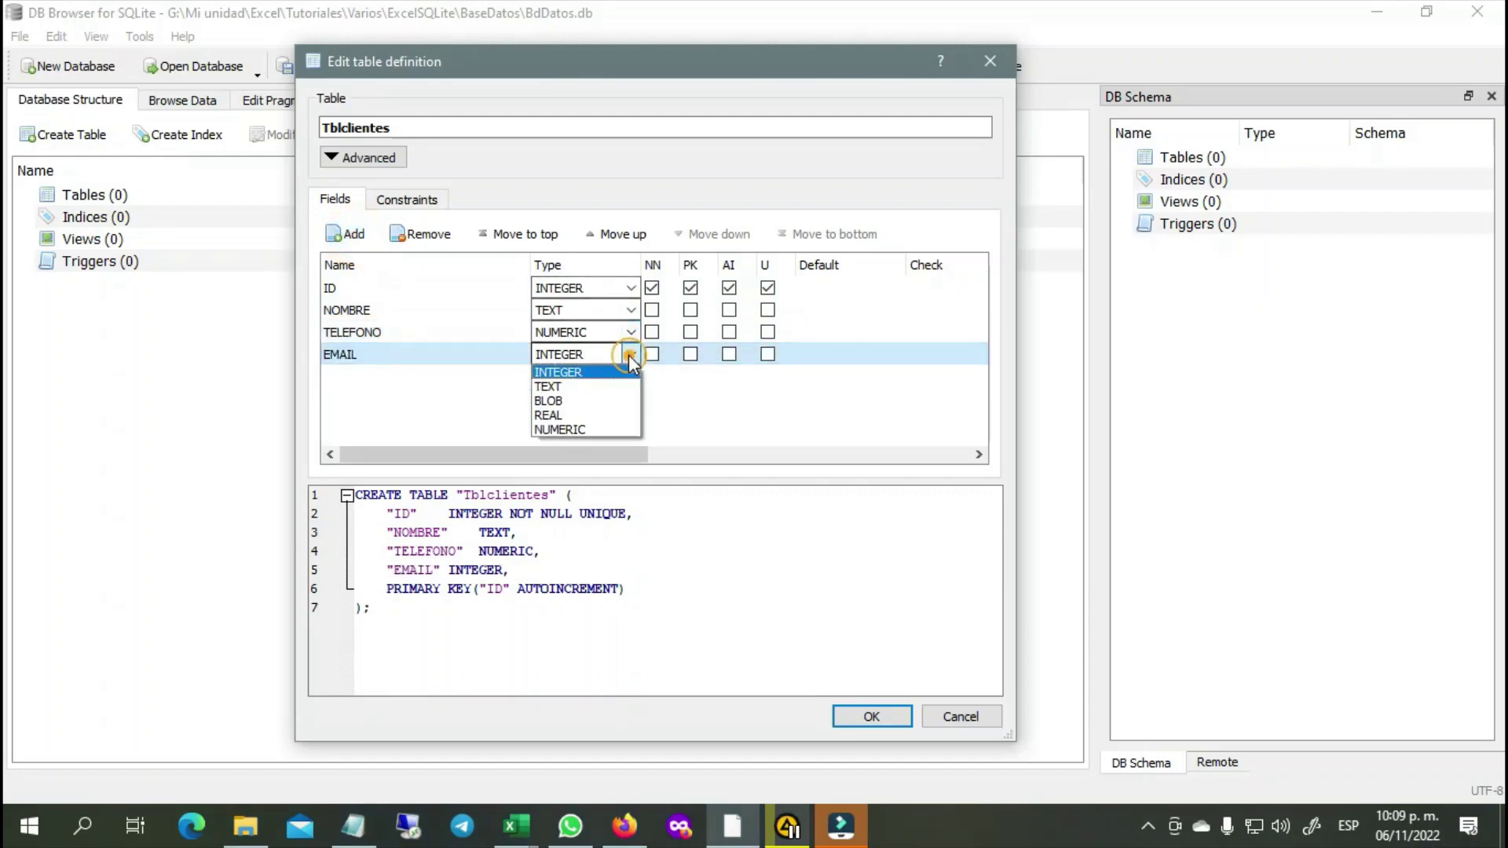
pyautogui.click(579, 387)
# Add a fifth field named FECHANACIMIENTO to the table and set its type to TEXT.
pyautogui.click(347, 234)
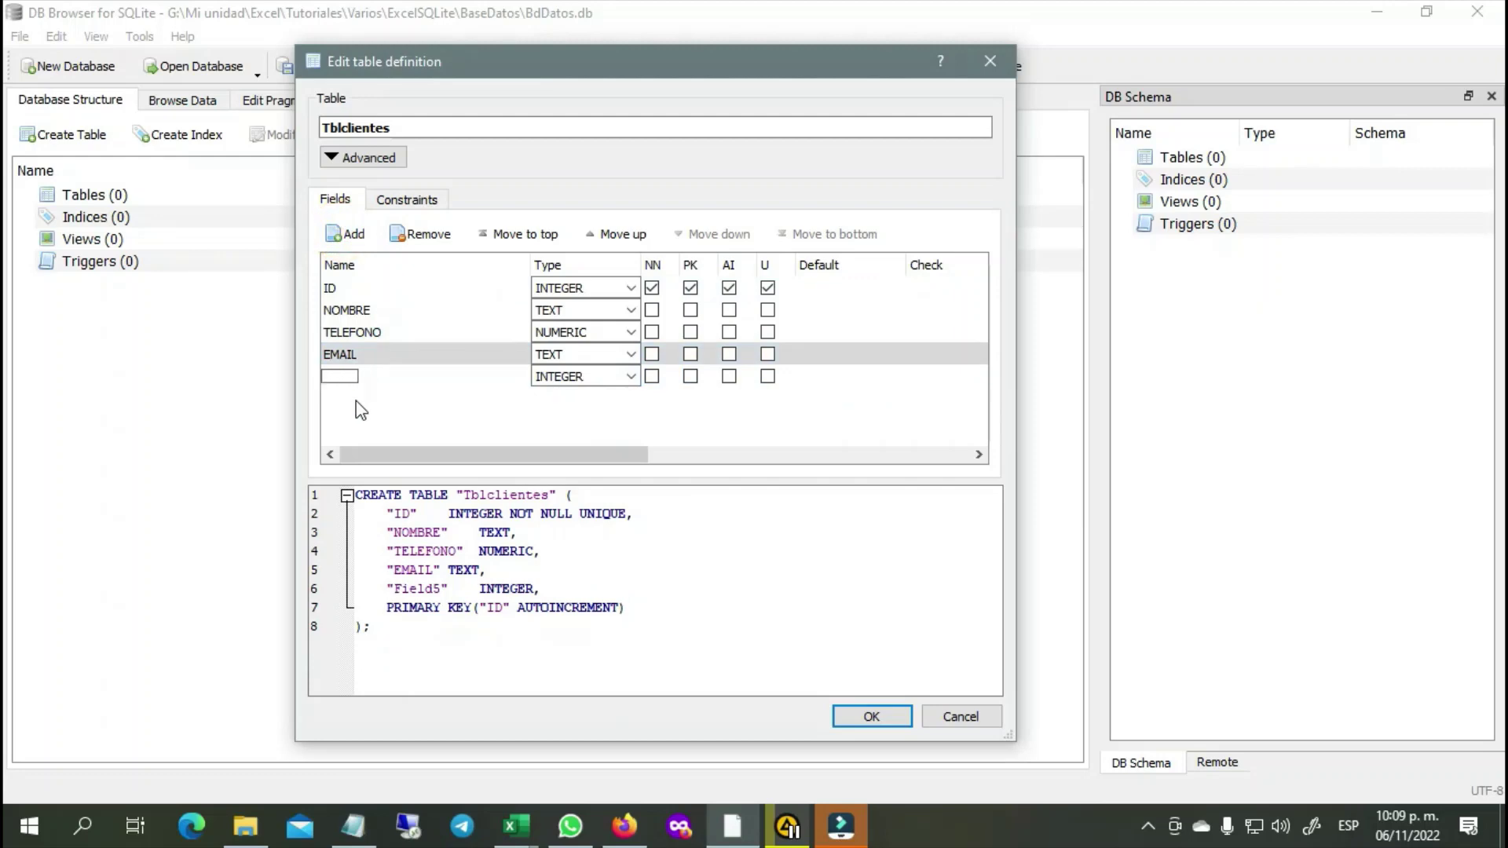
pyautogui.write('FECHANACIMIENTO')
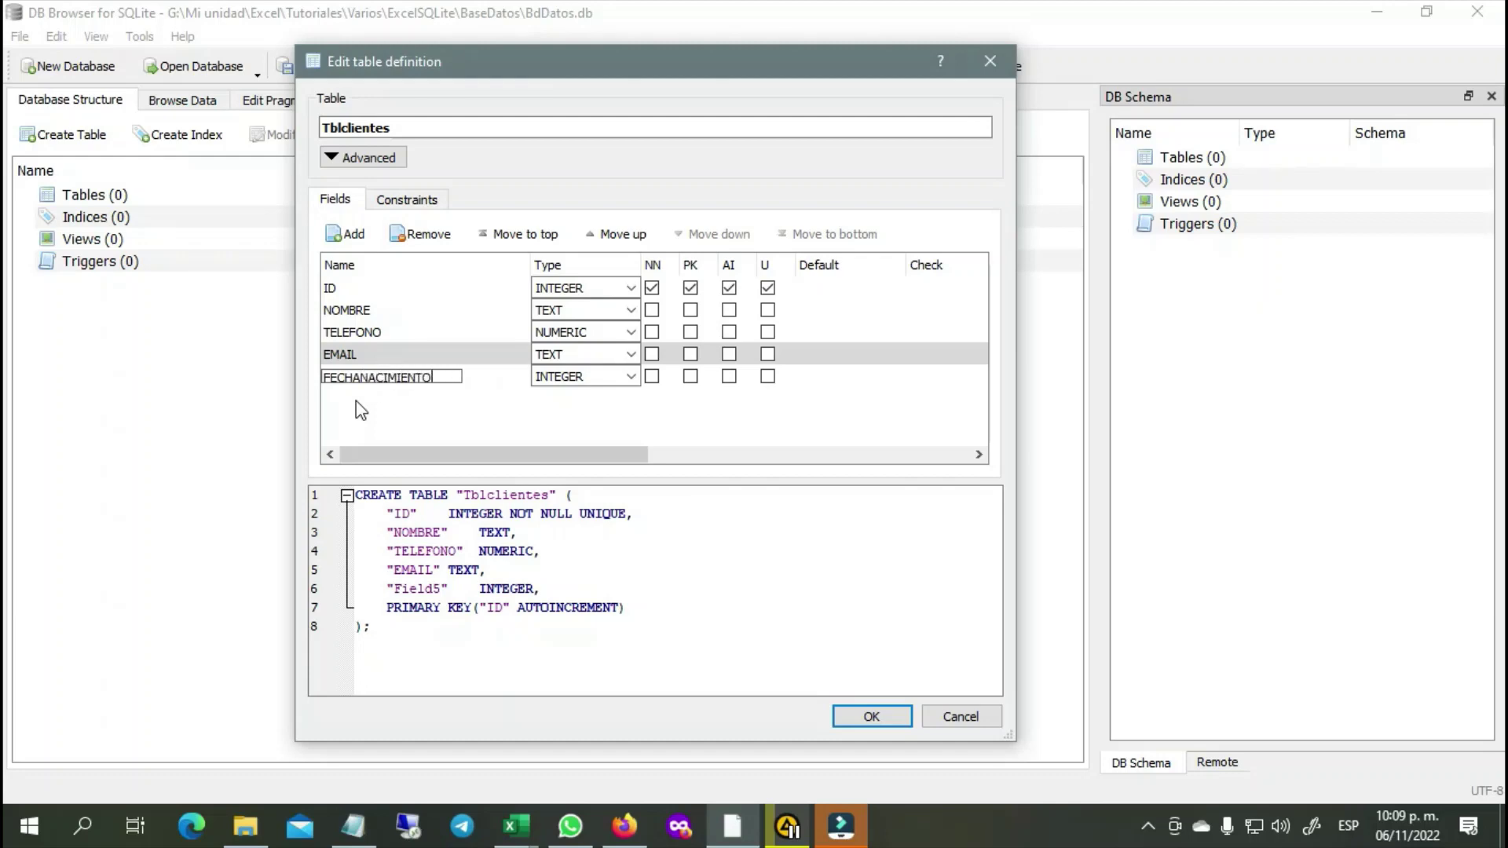
pyautogui.click(631, 378)
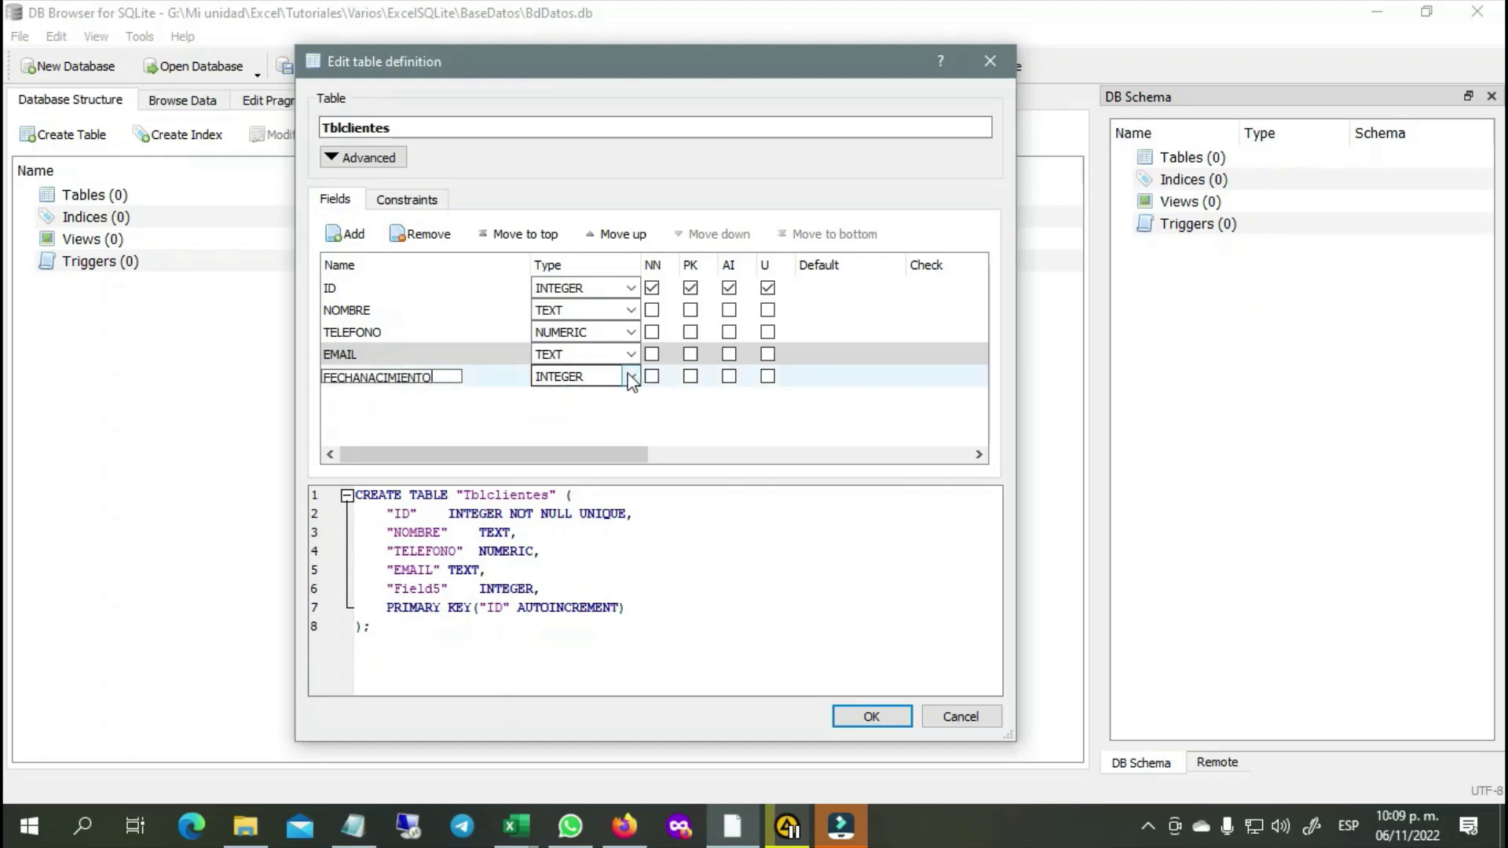
pyautogui.click(632, 378)
pyautogui.click(580, 405)
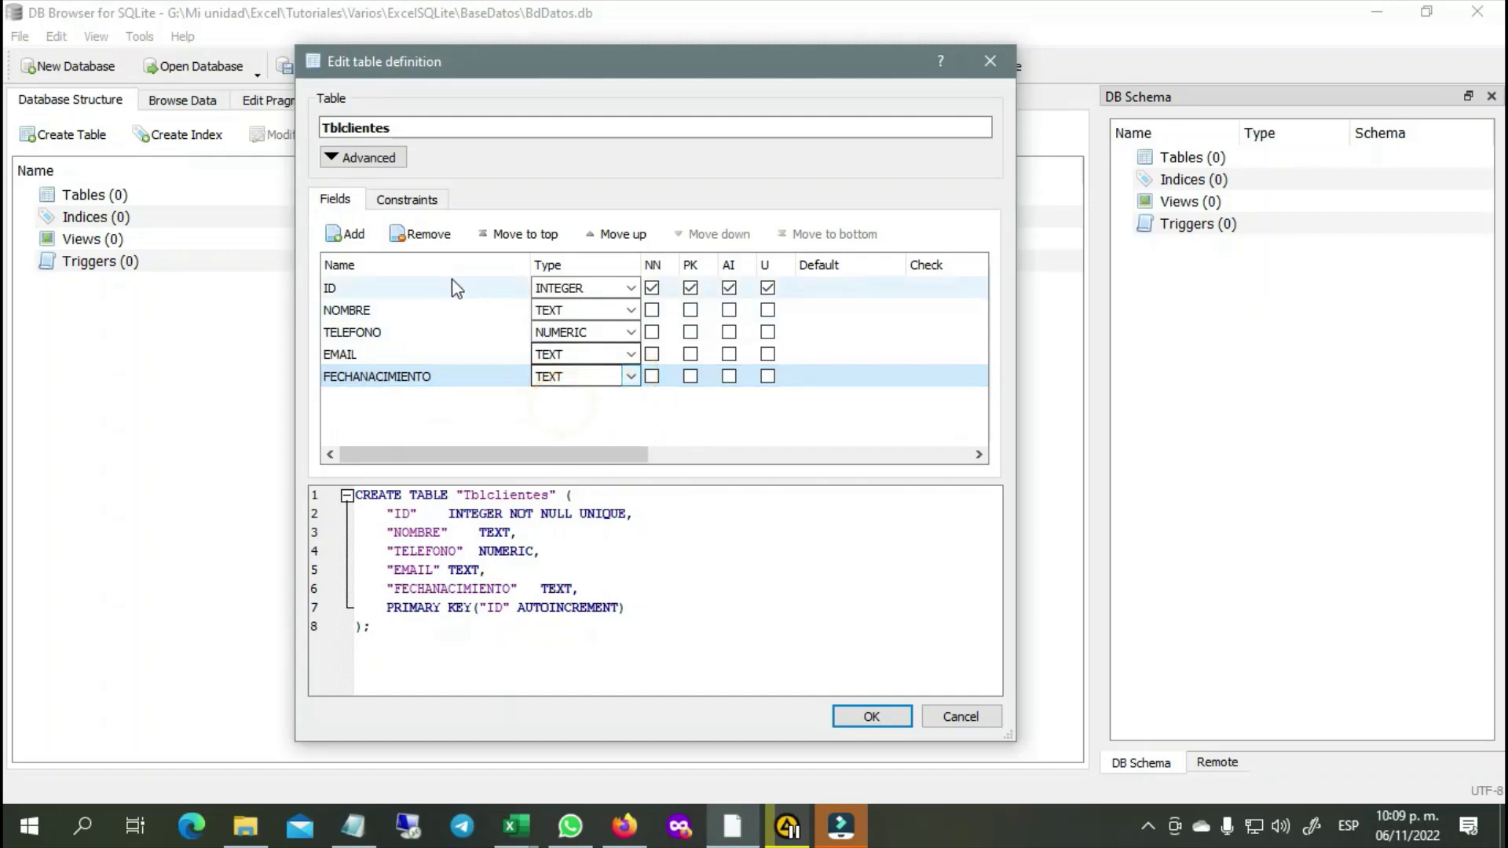
# Add a sixth field named DIRECCION to the table and set its type to TEXT.
pyautogui.click(350, 235)
pyautogui.write('DI')
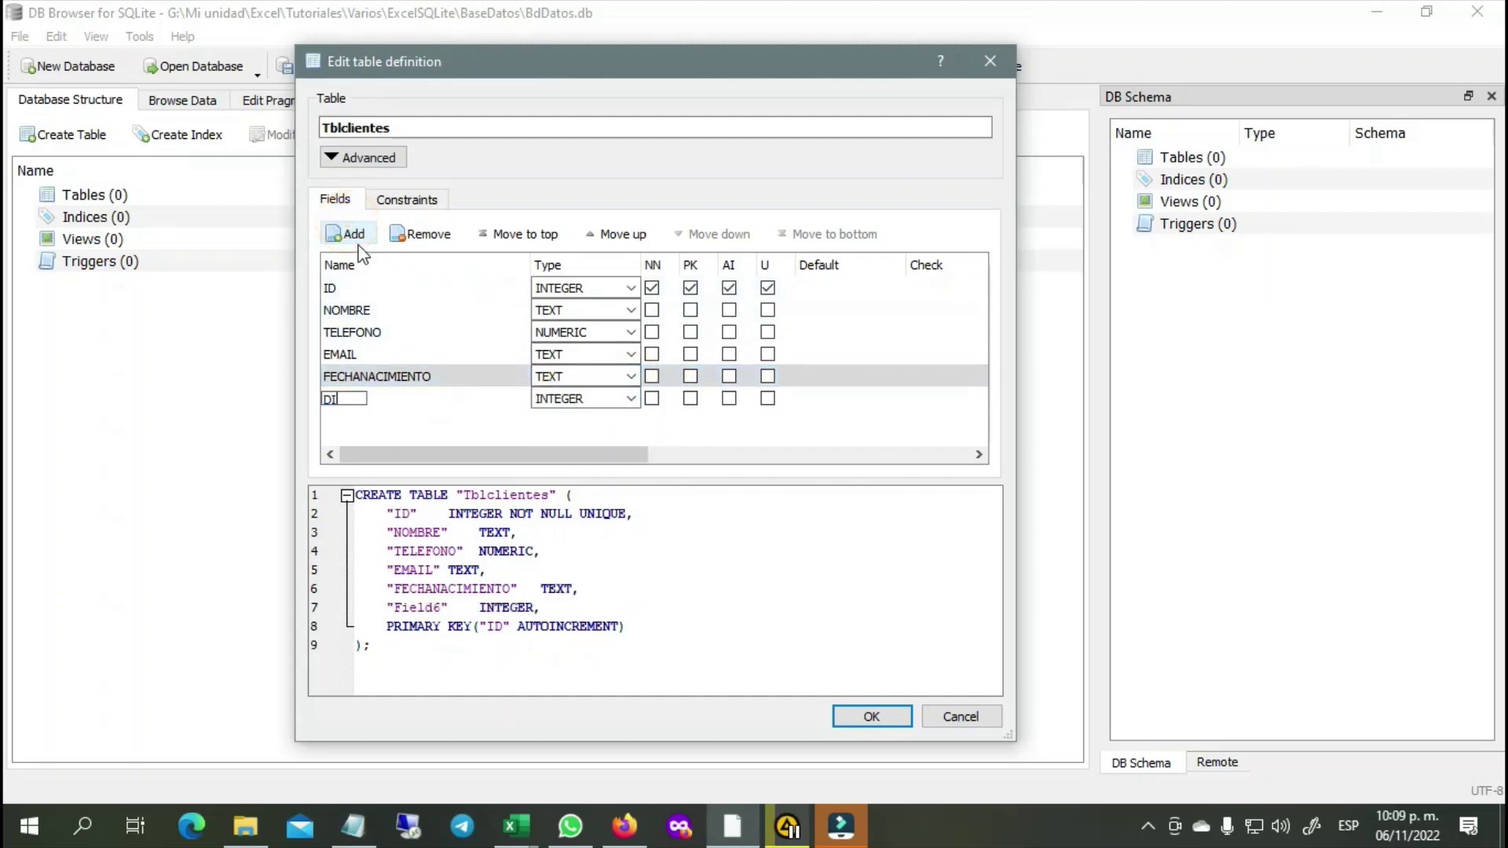
pyautogui.write('RECCION')
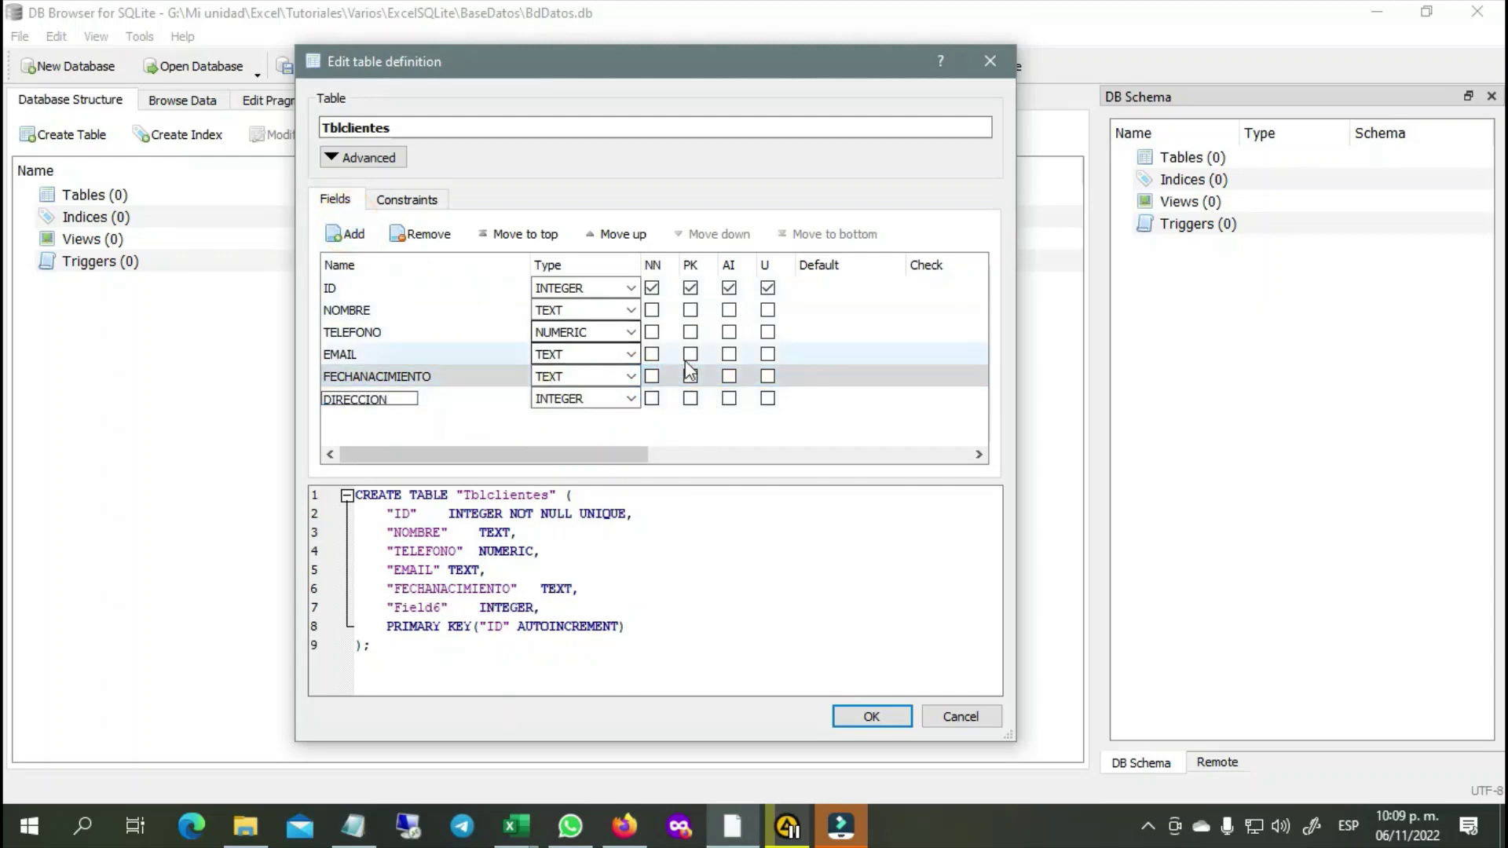
pyautogui.click(632, 398)
pyautogui.click(550, 428)
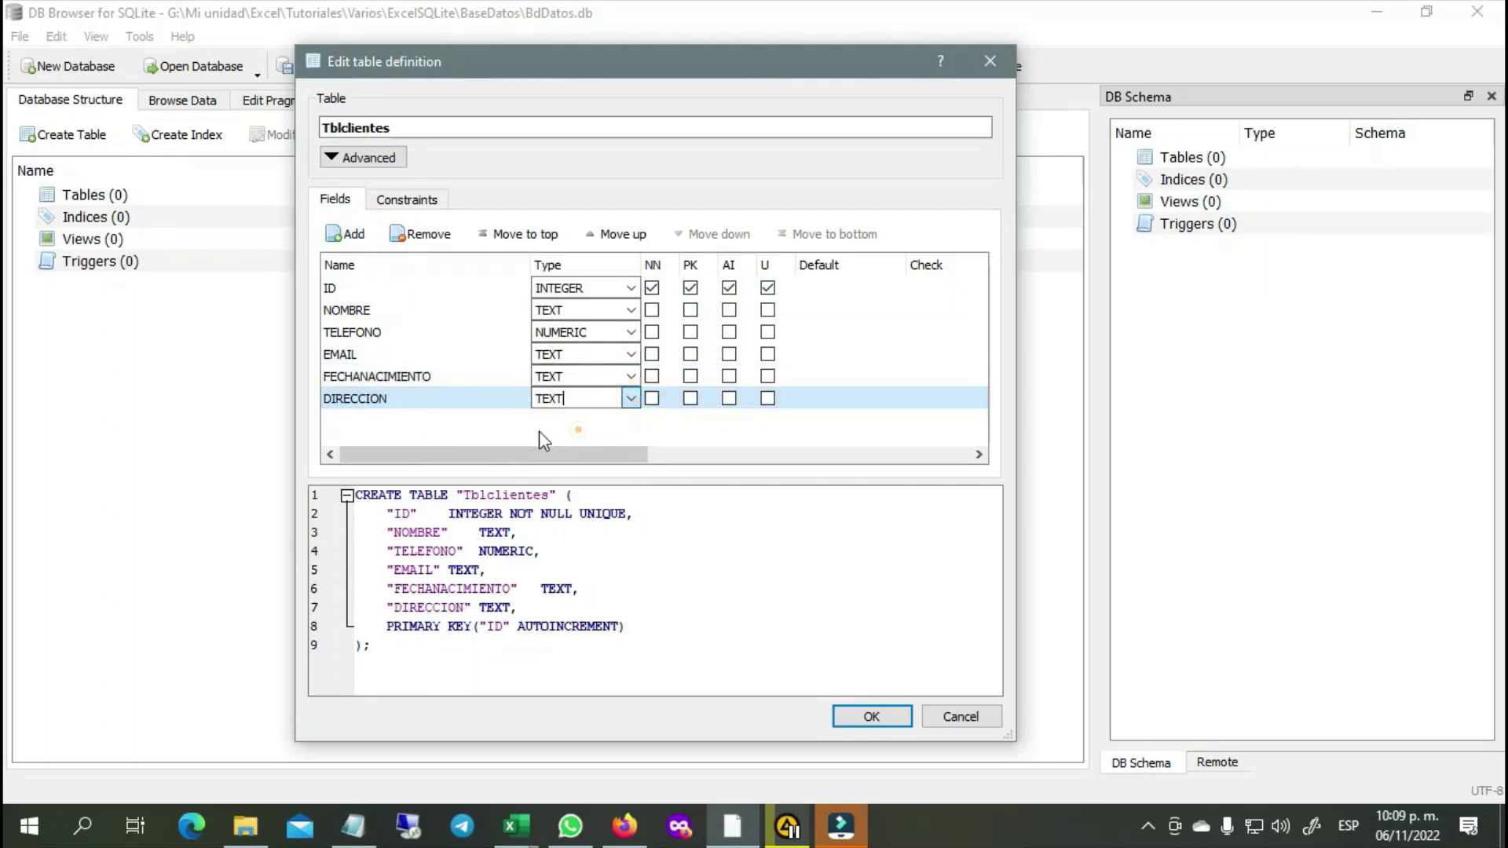
# Add a seventh field named PAIS to the table and set its type to TEXT.
pyautogui.click(349, 234)
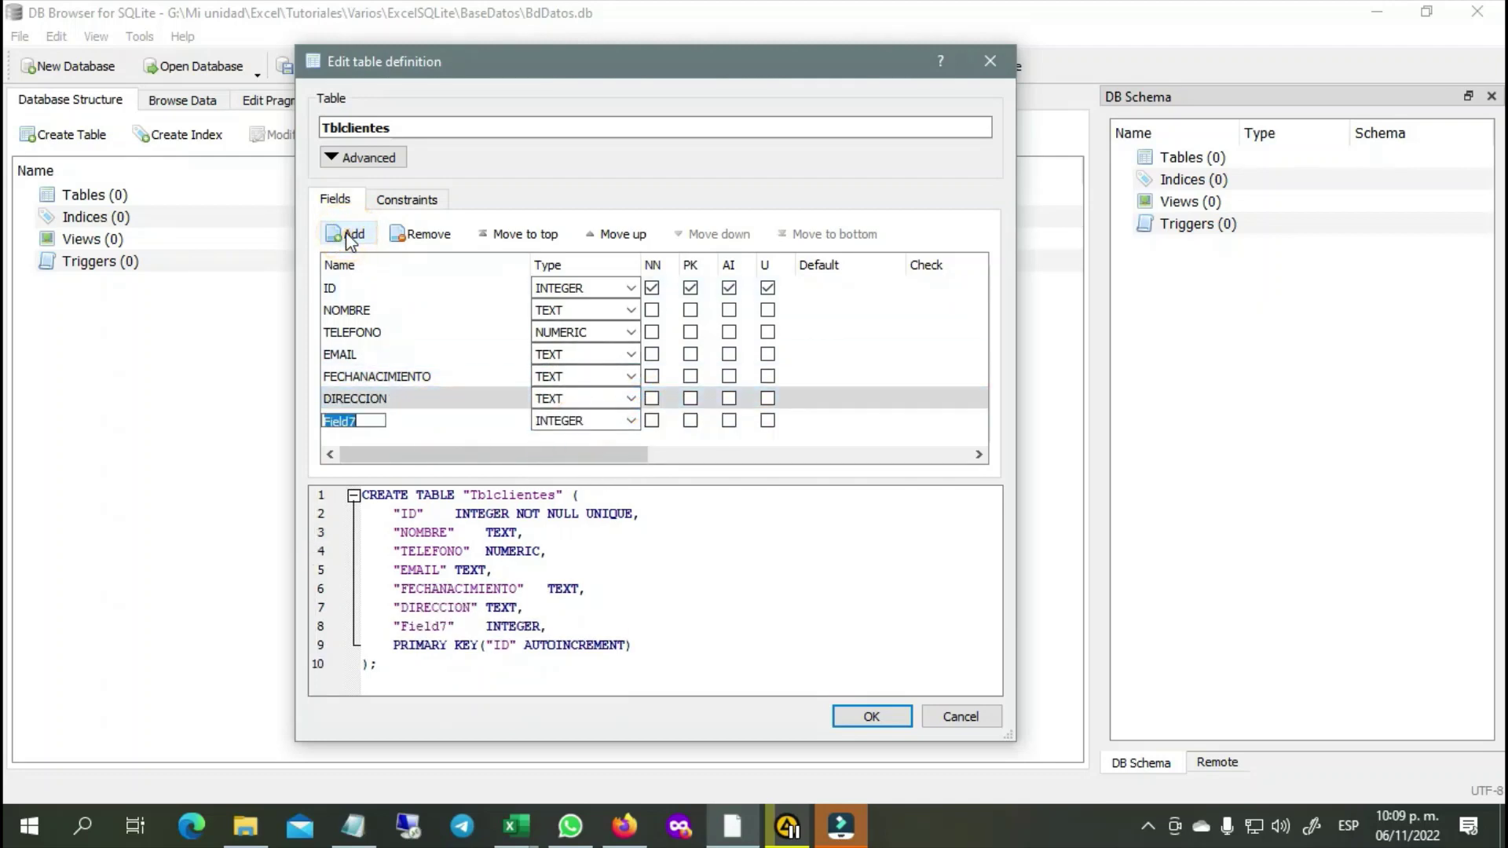
pyautogui.write('PAIS')
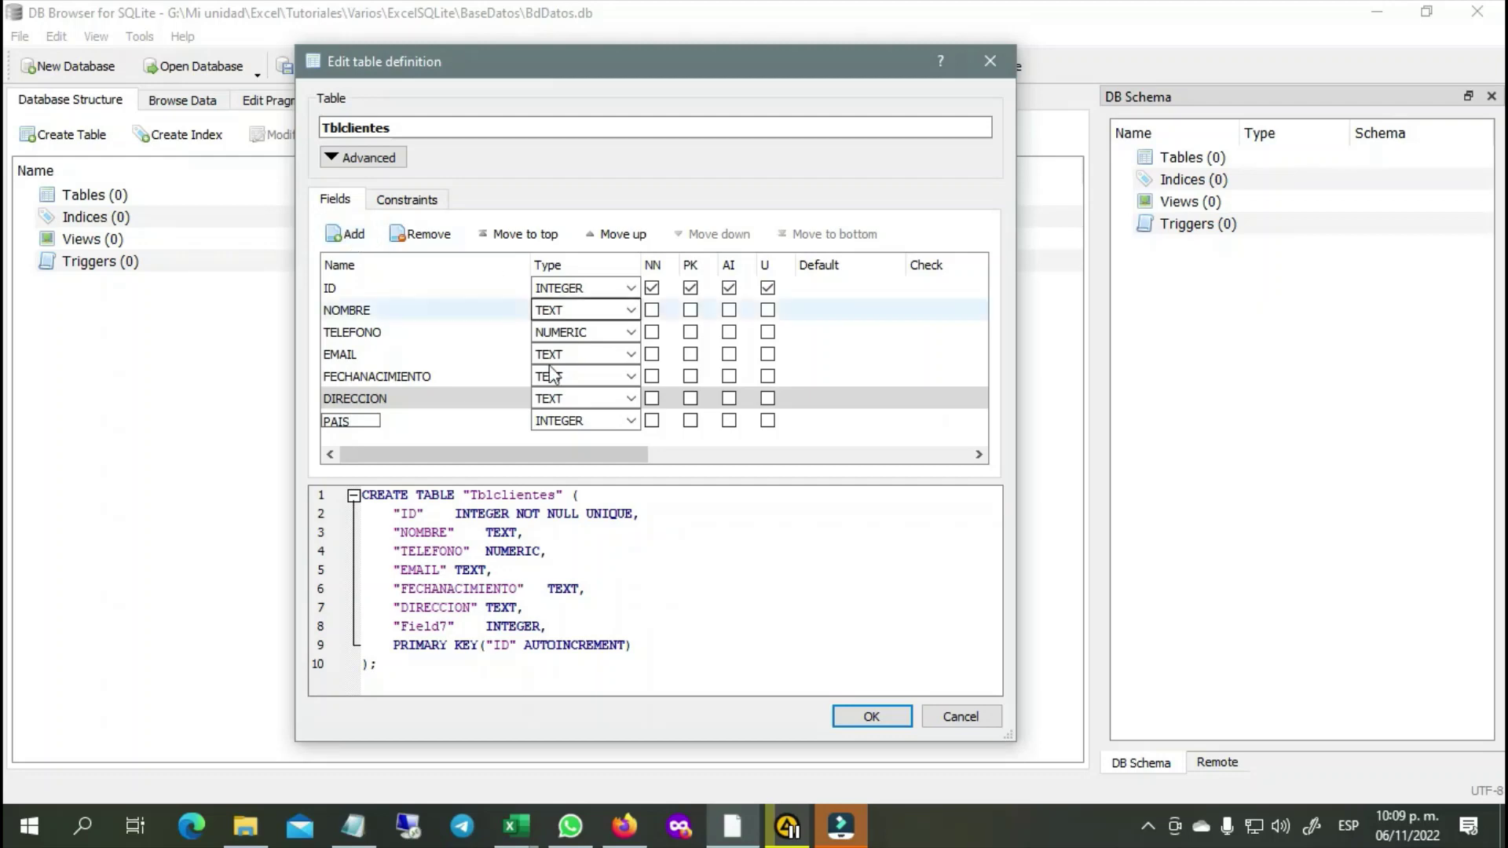
pyautogui.click(631, 420)
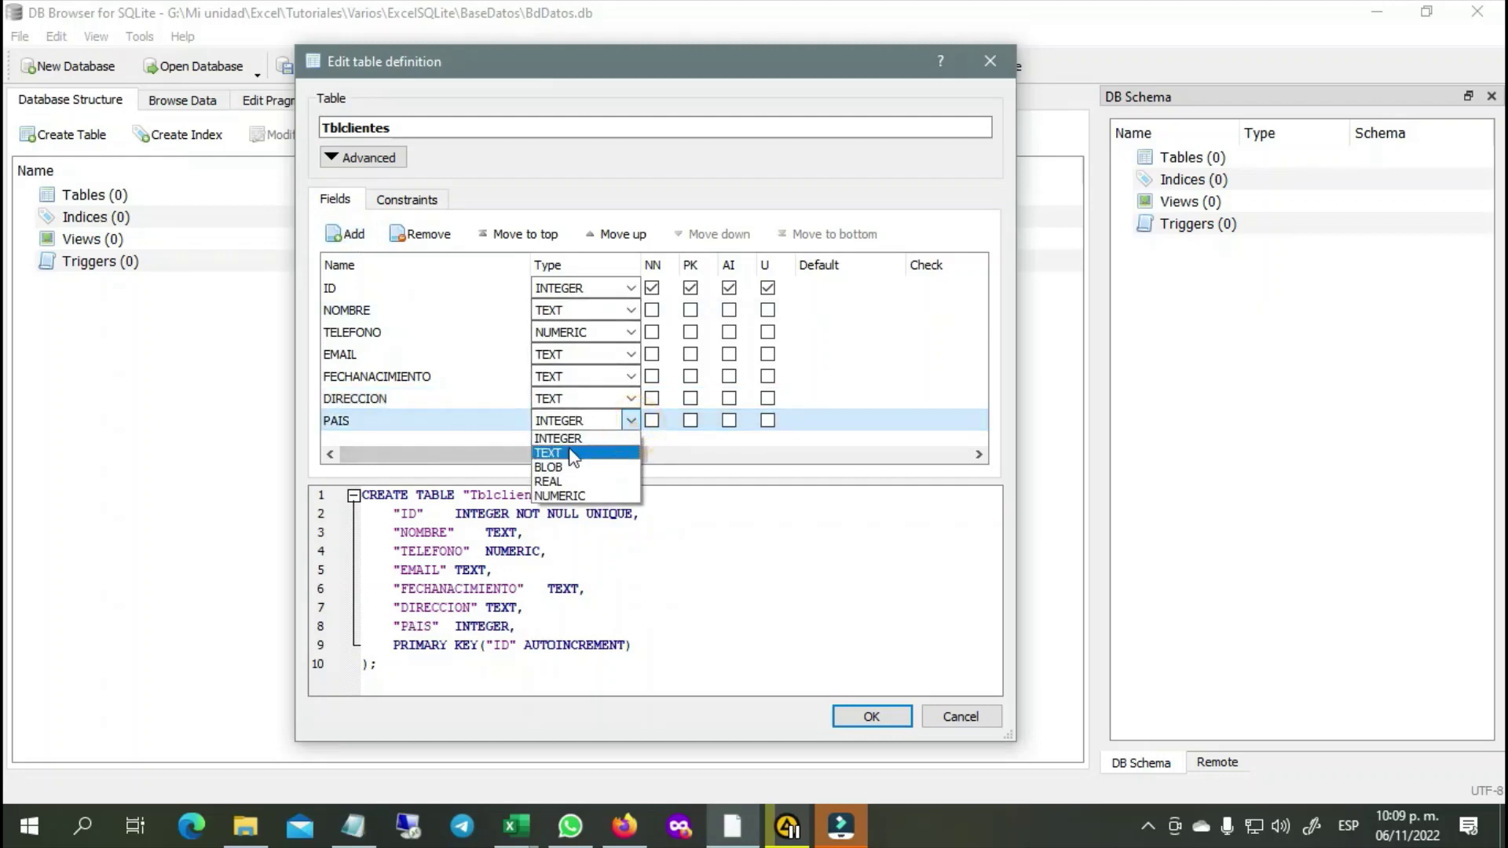
pyautogui.click(571, 454)
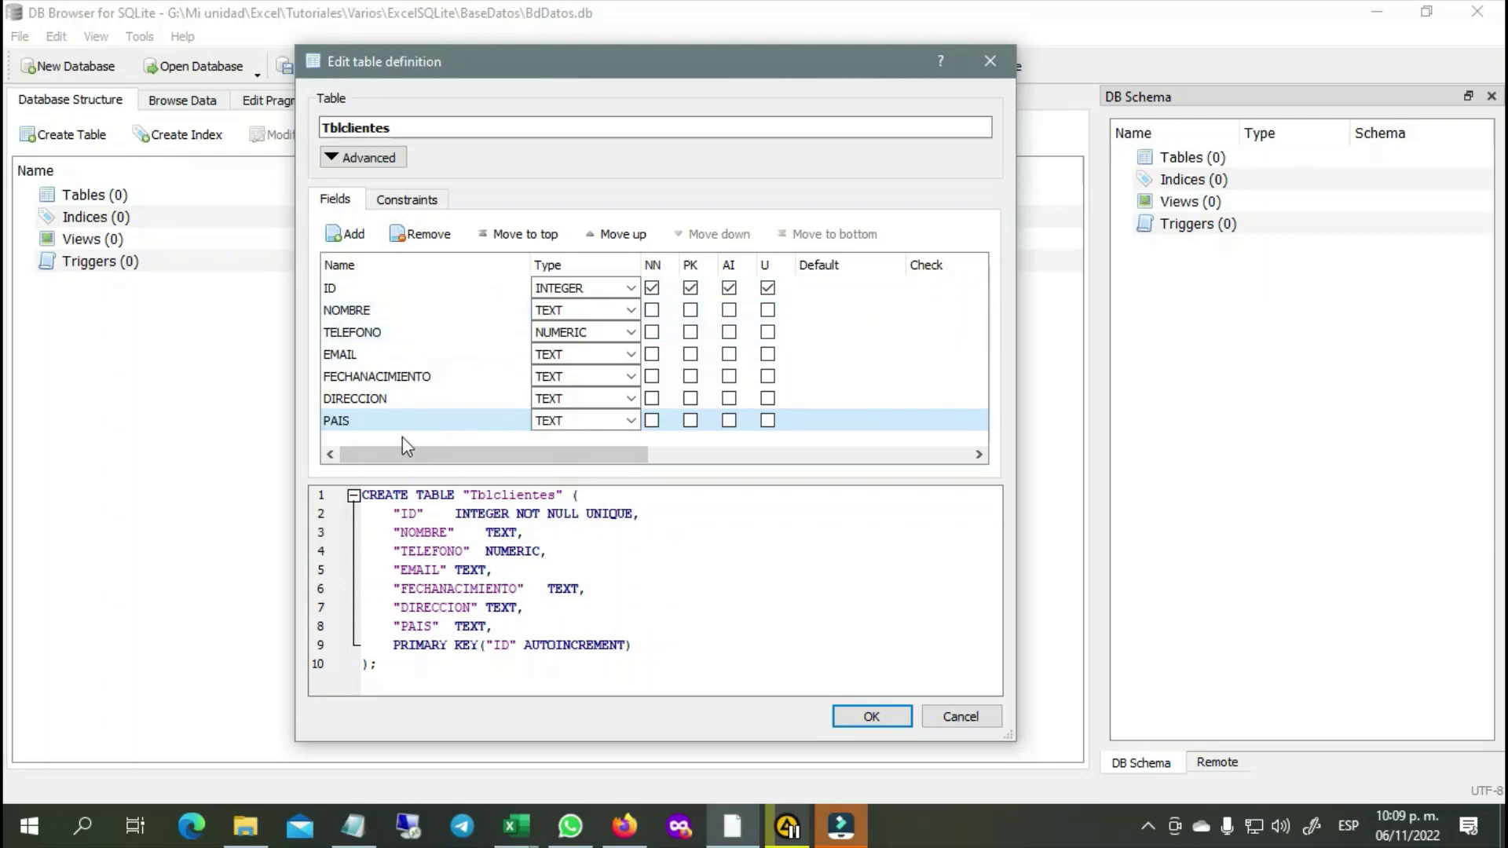
# Confirm the Tblclientes table definition and close DB Browser for SQLite.
pyautogui.click(880, 718)
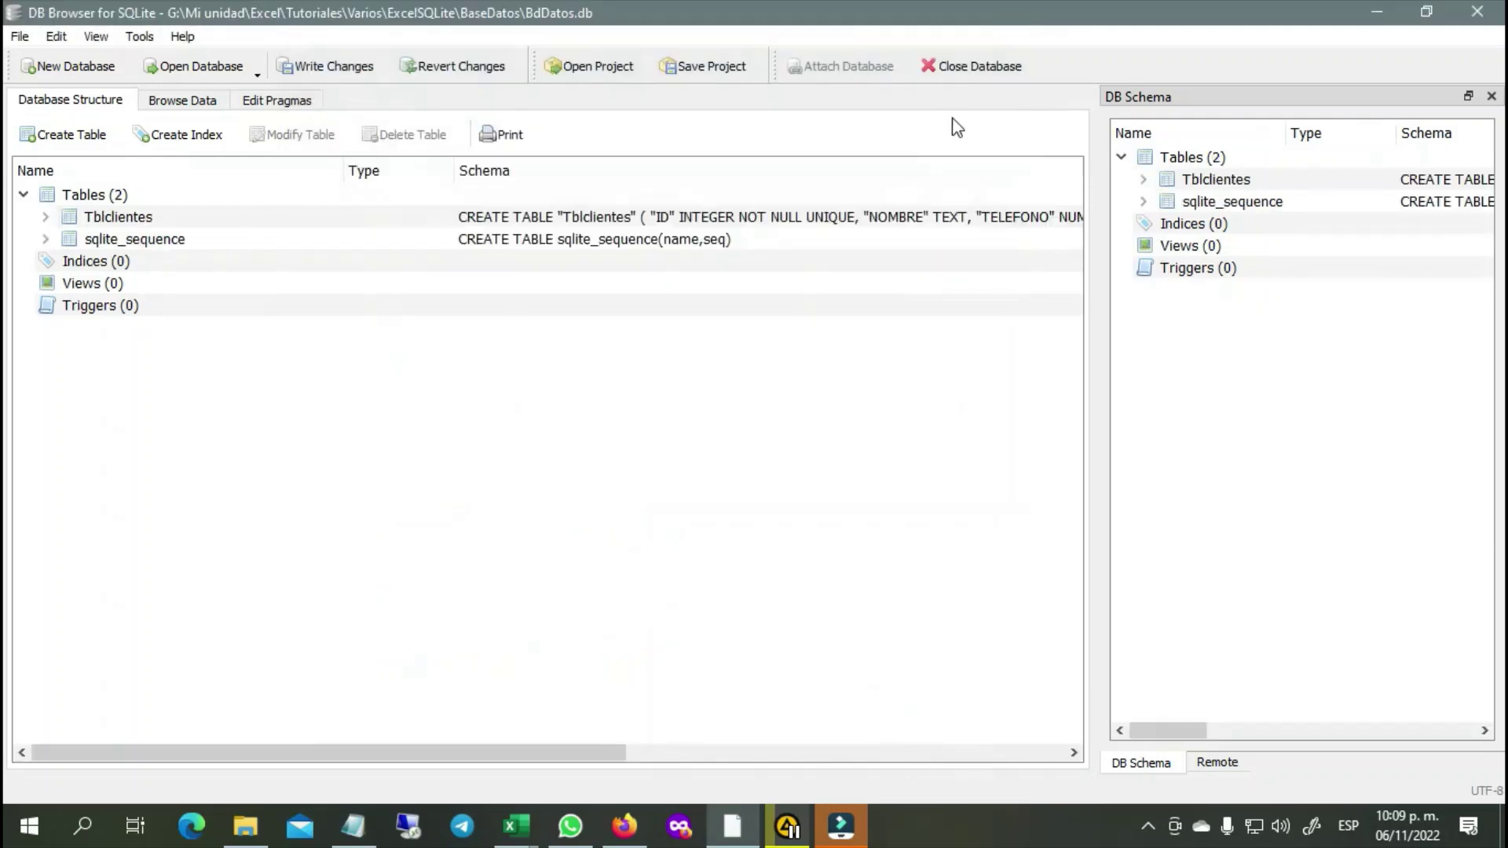
pyautogui.click(1477, 12)
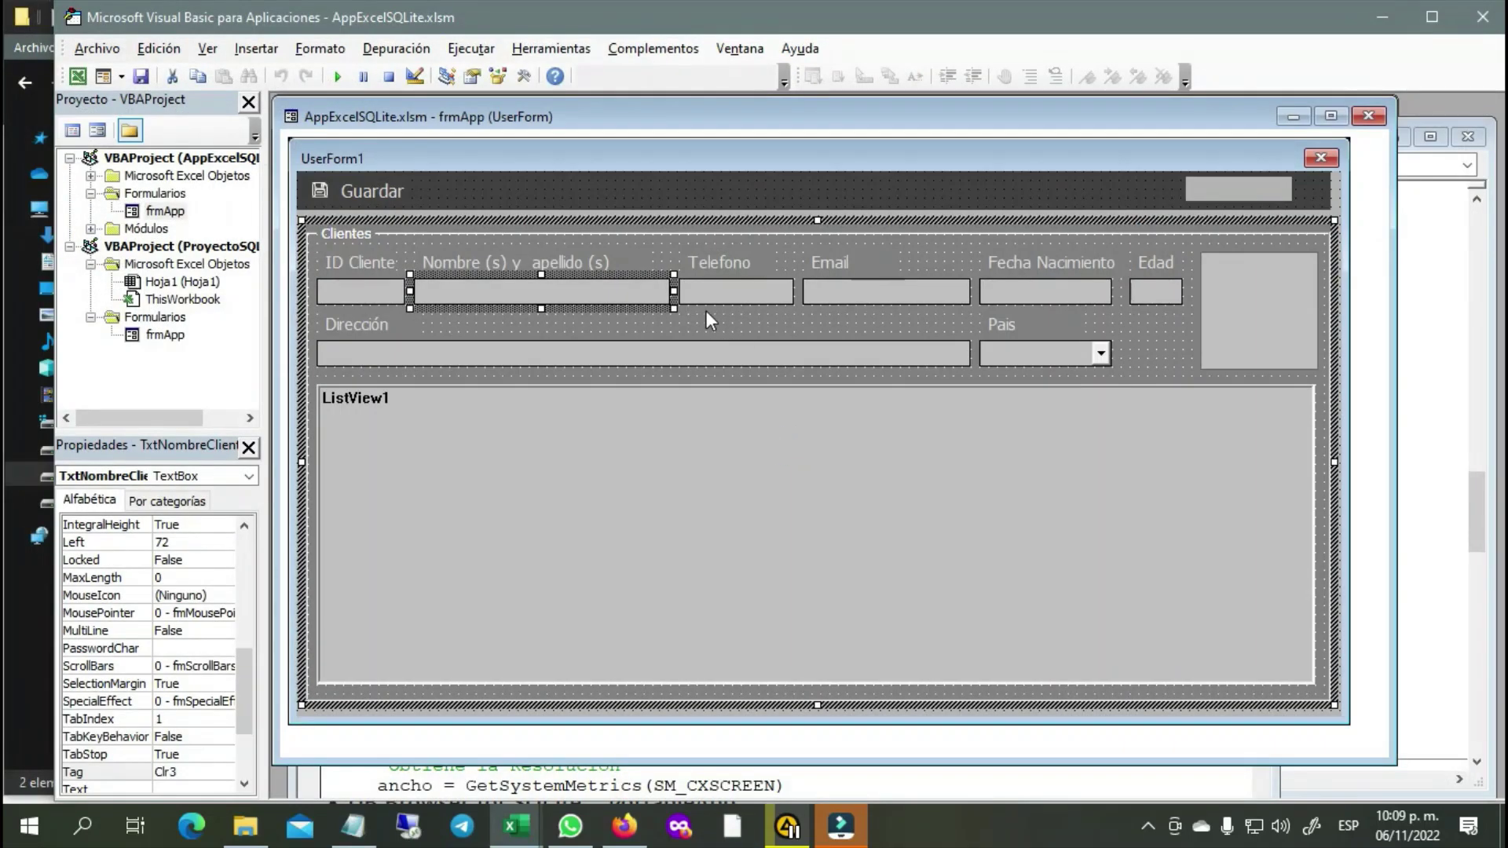
# In the Contenido.txt notes, review the items on creating the database and the clients table.
pyautogui.click(354, 826)
pyautogui.moveTo(918, 260); pyautogui.dragTo(1089, 260)
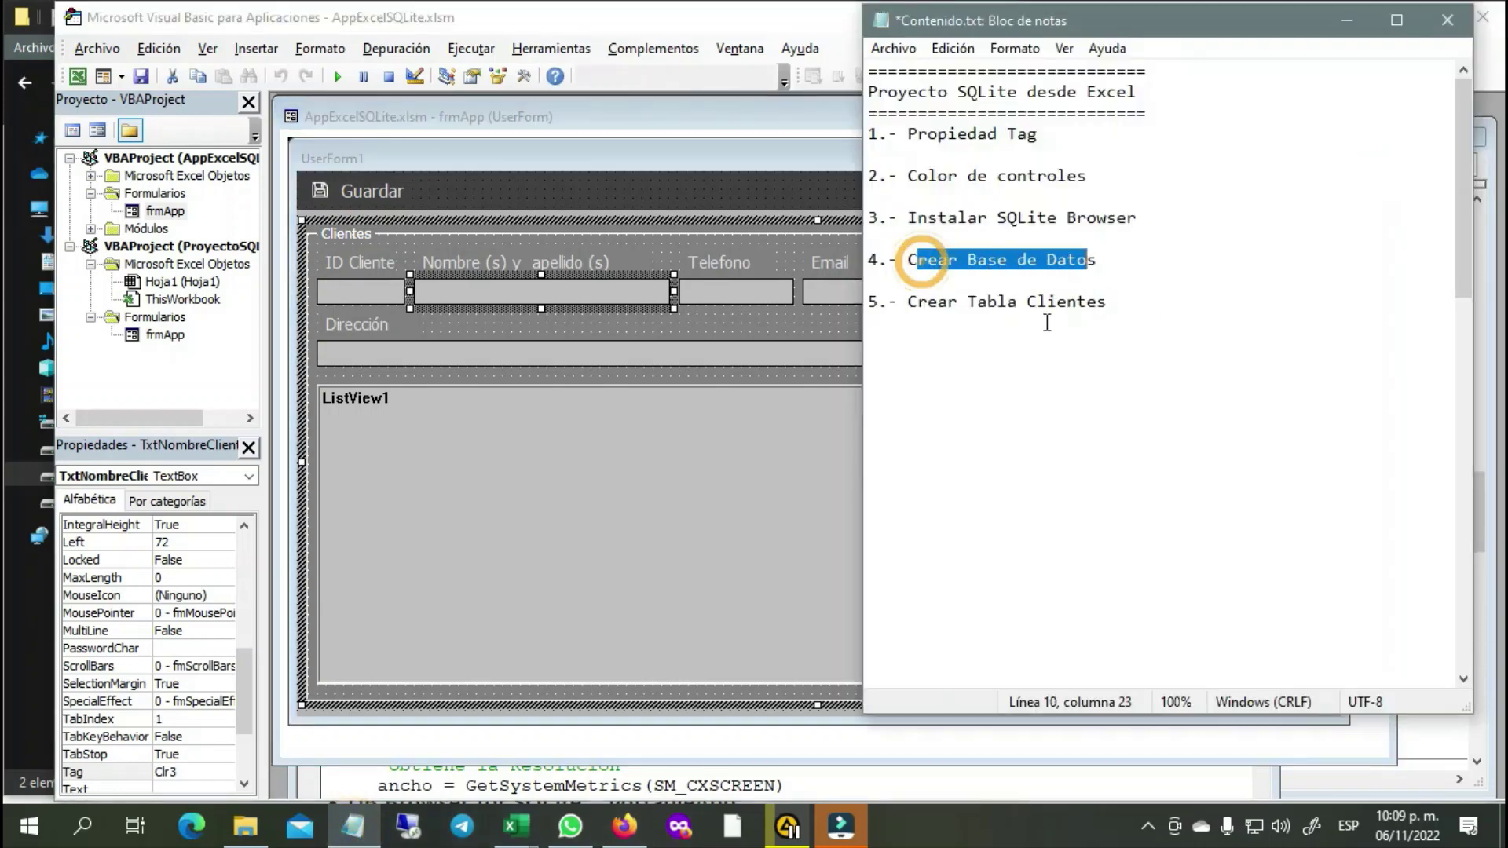
pyautogui.moveTo(968, 301); pyautogui.dragTo(1106, 303)
pyautogui.click(1118, 308)
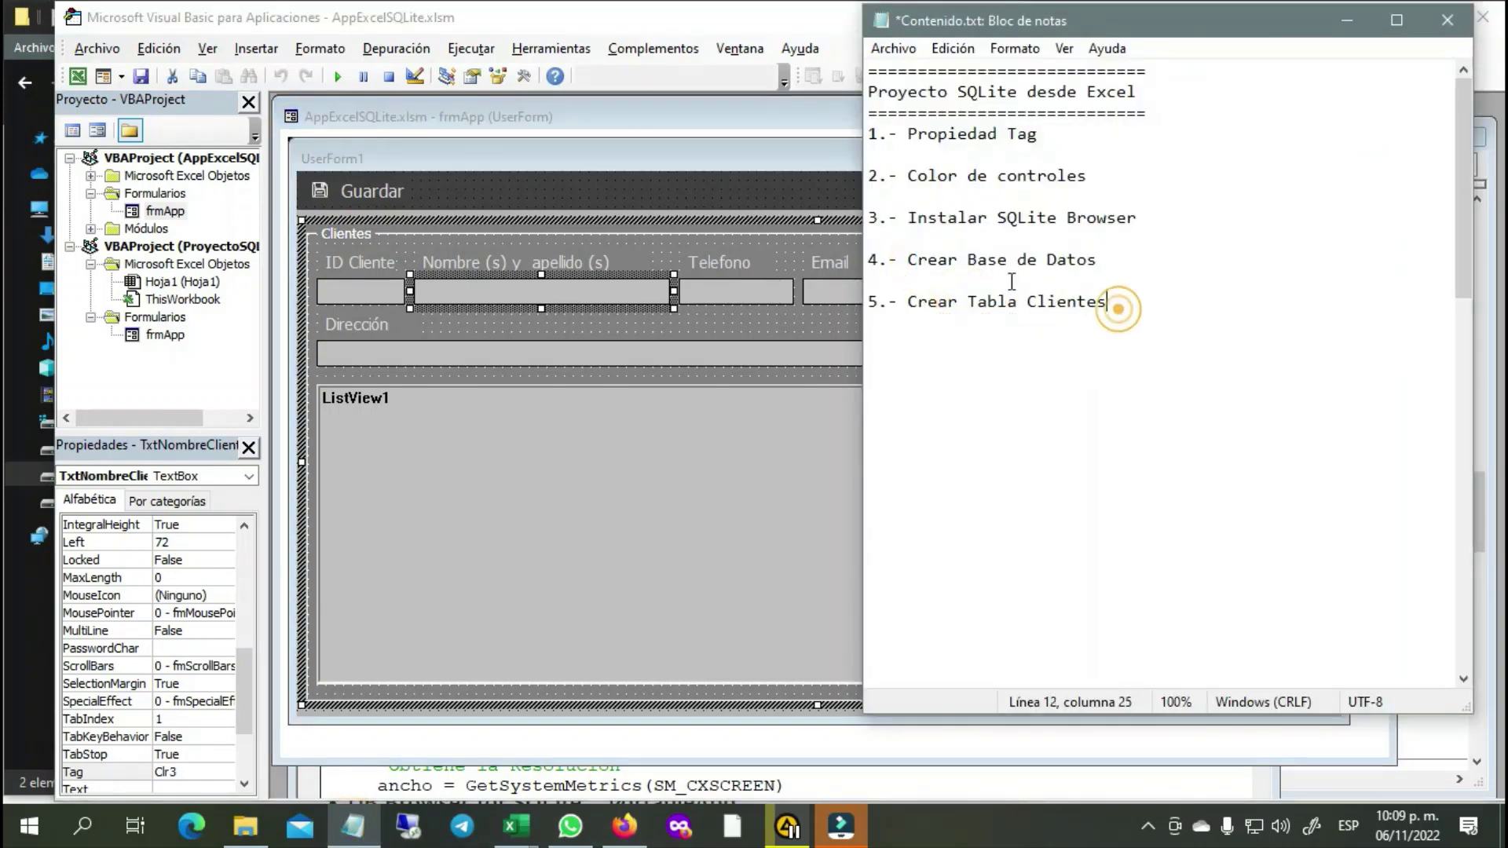
# Back in the Visual Basic editor, examine the frmApp form's button bar, its Guardar button and the Clientes frame.
pyautogui.click(756, 185)
pyautogui.click(860, 189)
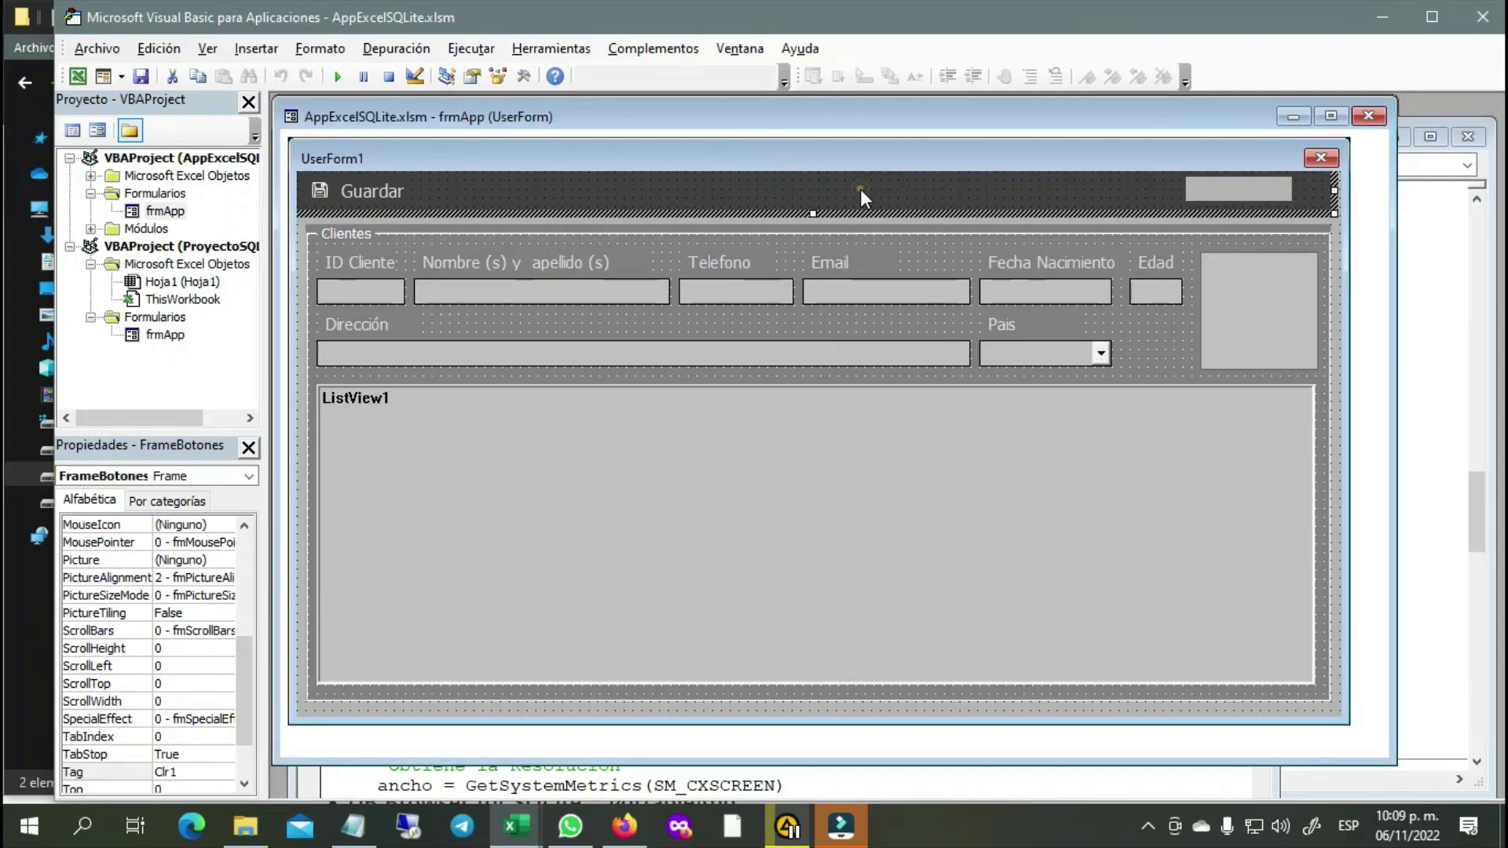
pyautogui.click(1336, 293)
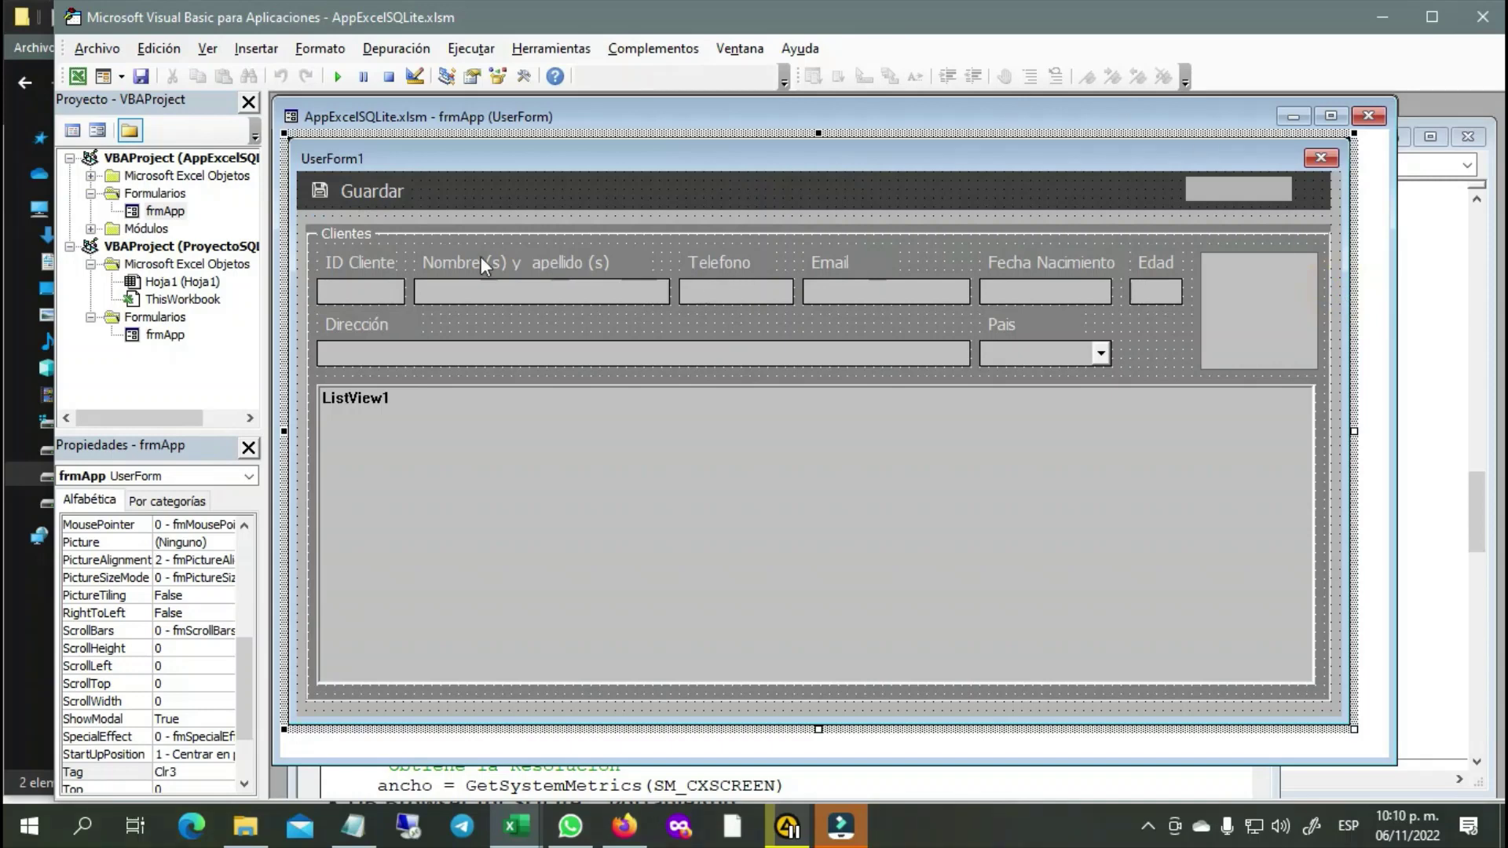
pyautogui.click(354, 198)
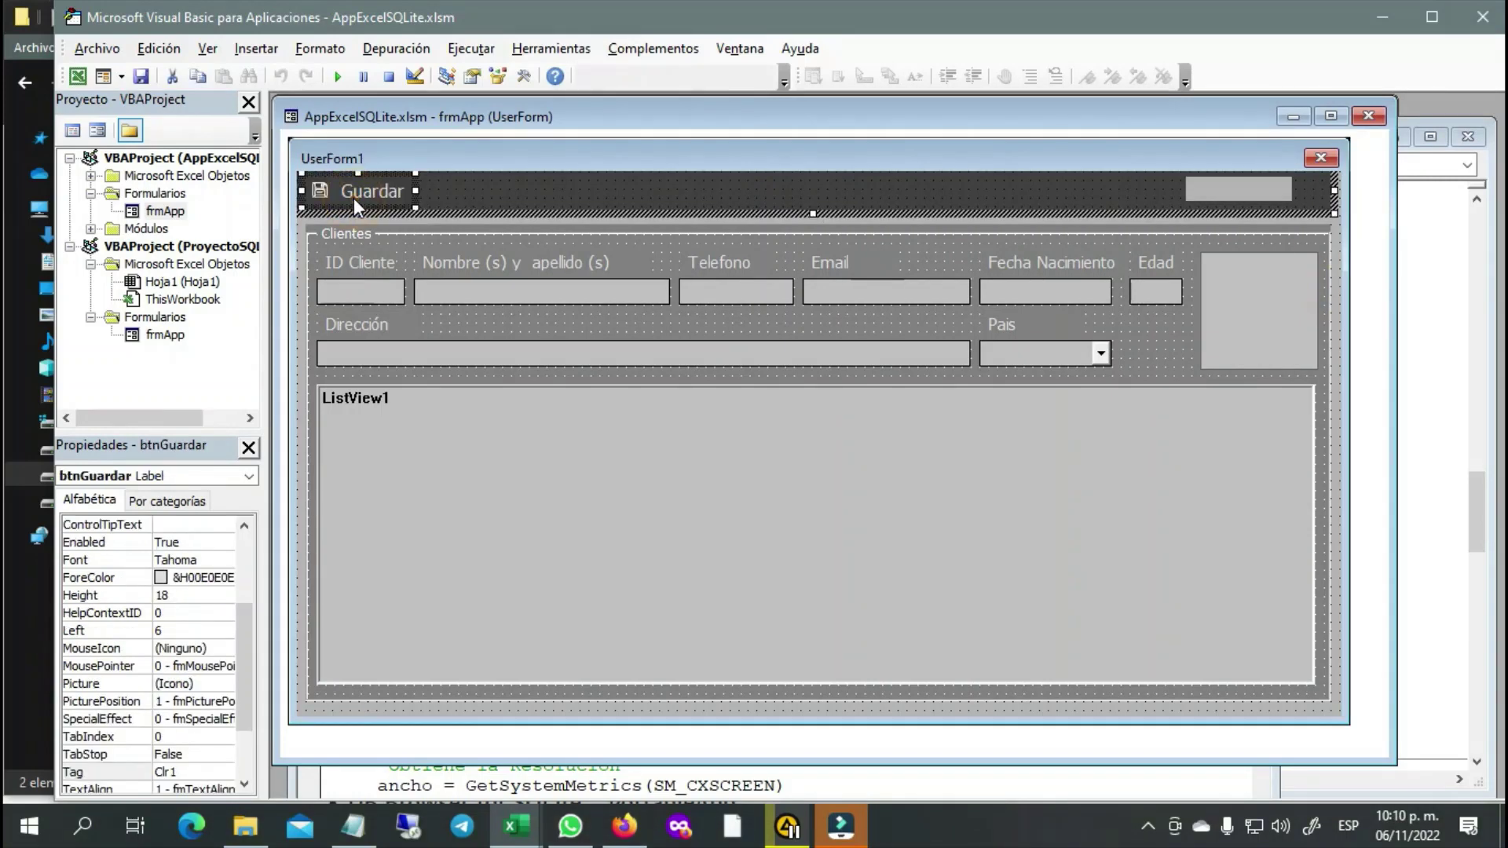
pyautogui.click(1336, 378)
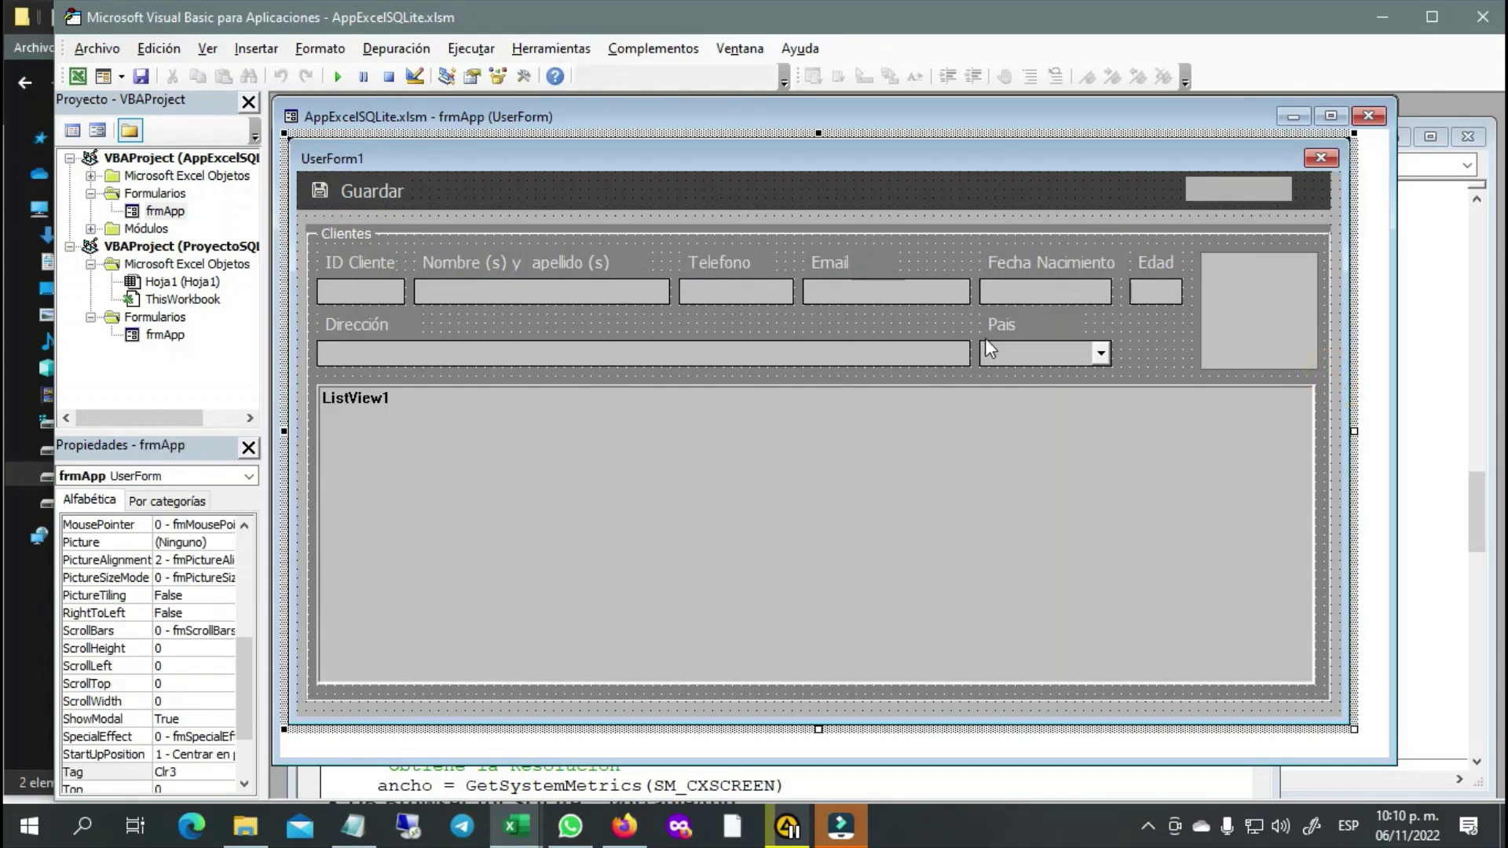
pyautogui.click(883, 333)
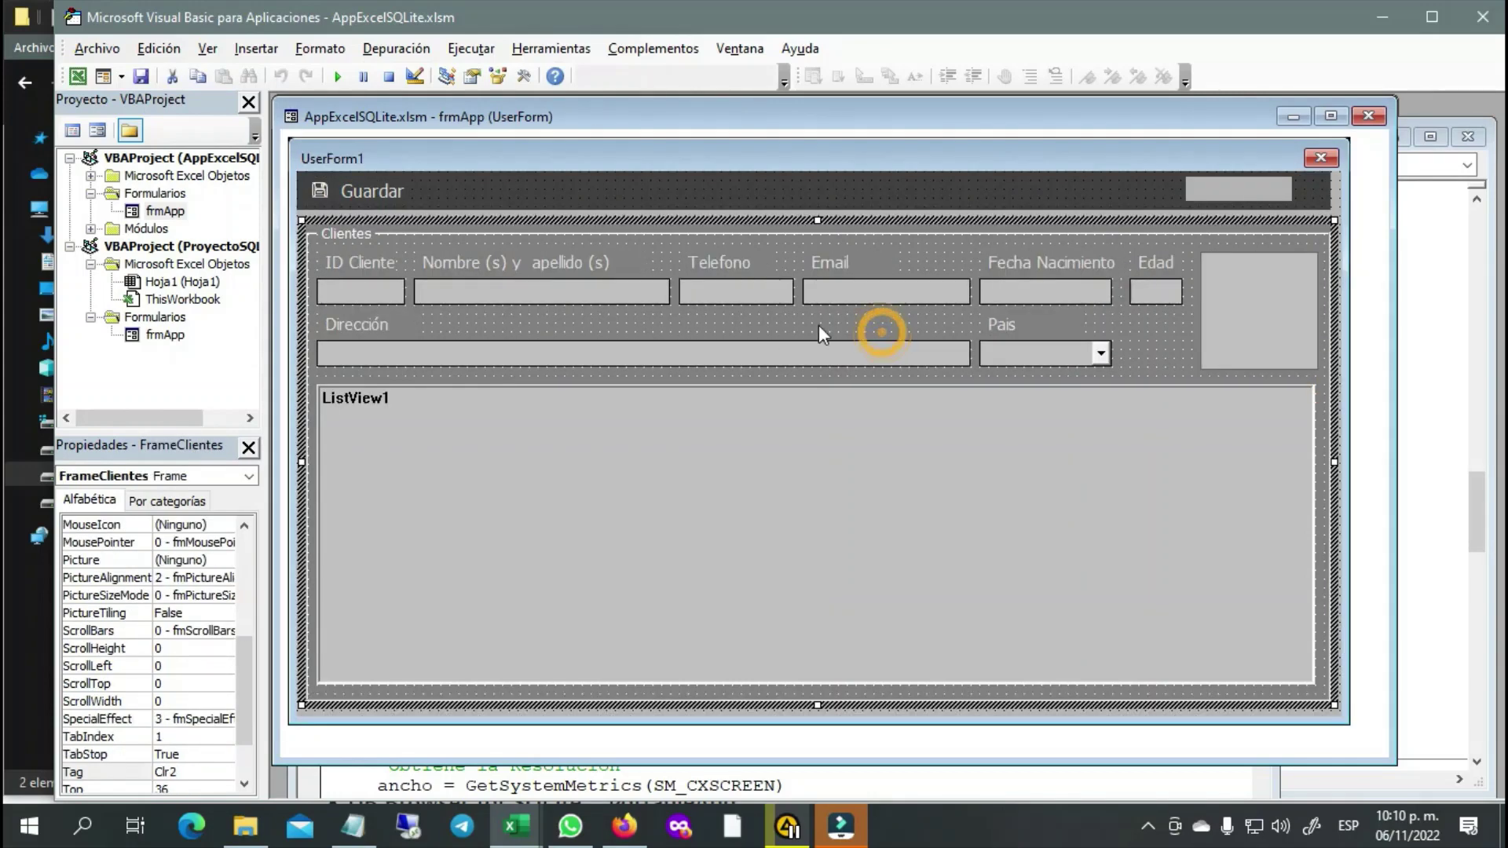
pyautogui.click(862, 832)
pyautogui.click(862, 832)
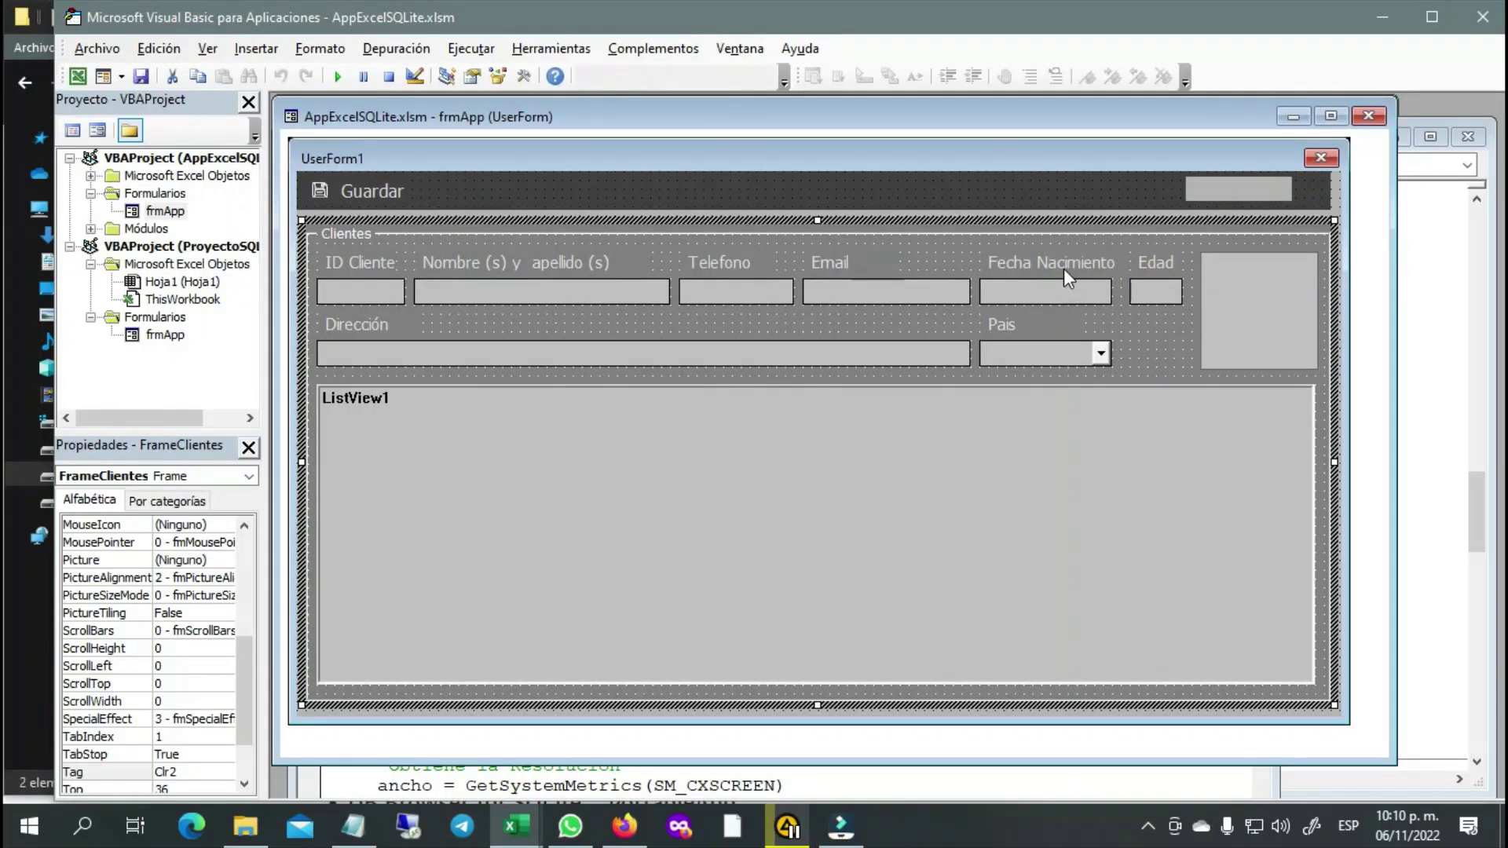